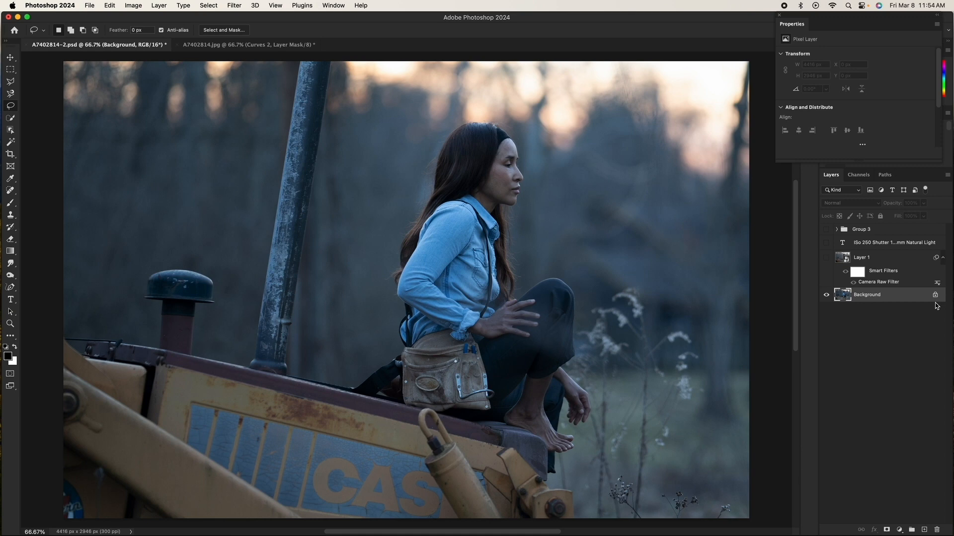
Step: Duplicate the background layer and remove the tall pole with a lasso selection and Content-Aware fill, then deselect
key(super+j)
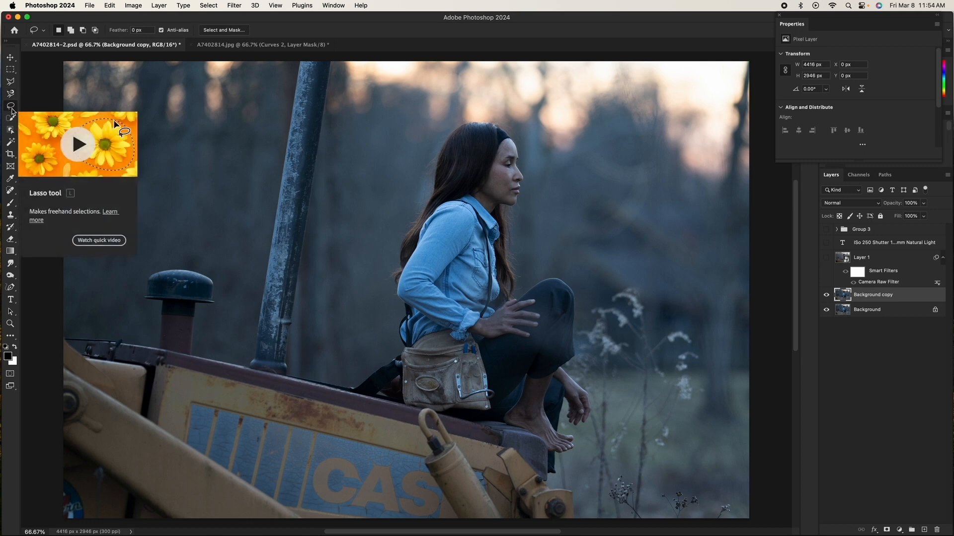
mouse_move(306, 357)
mouse_down()
mouse_move(291, 379)
mouse_move(246, 369)
mouse_move(251, 241)
mouse_move(289, 75)
mouse_move(324, 55)
mouse_move(336, 92)
mouse_move(340, 244)
mouse_move(303, 368)
mouse_up()
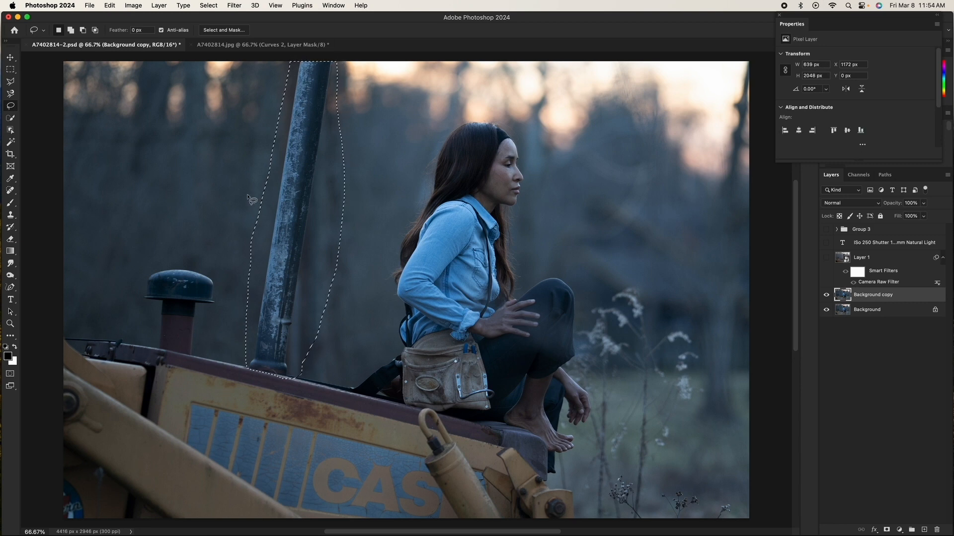
right_click(318, 237)
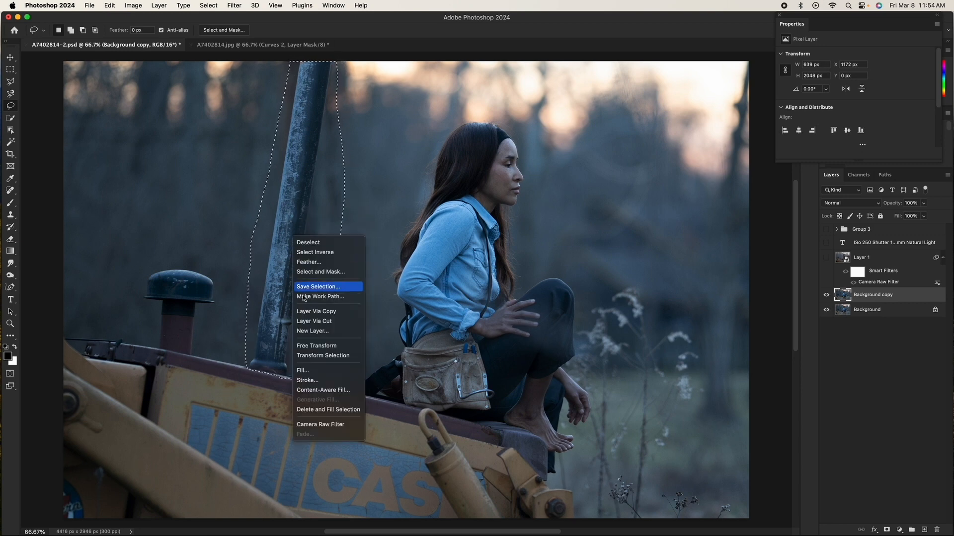
click(316, 371)
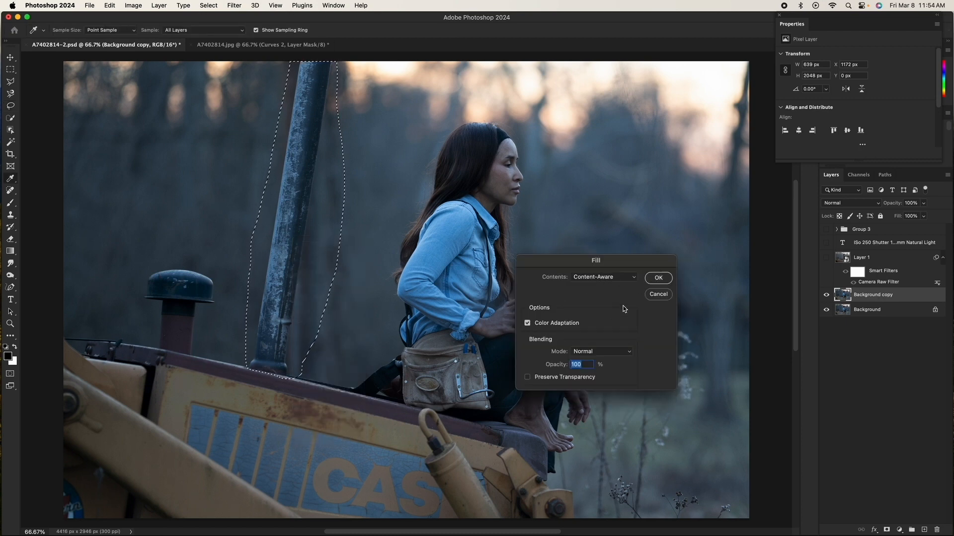
click(655, 279)
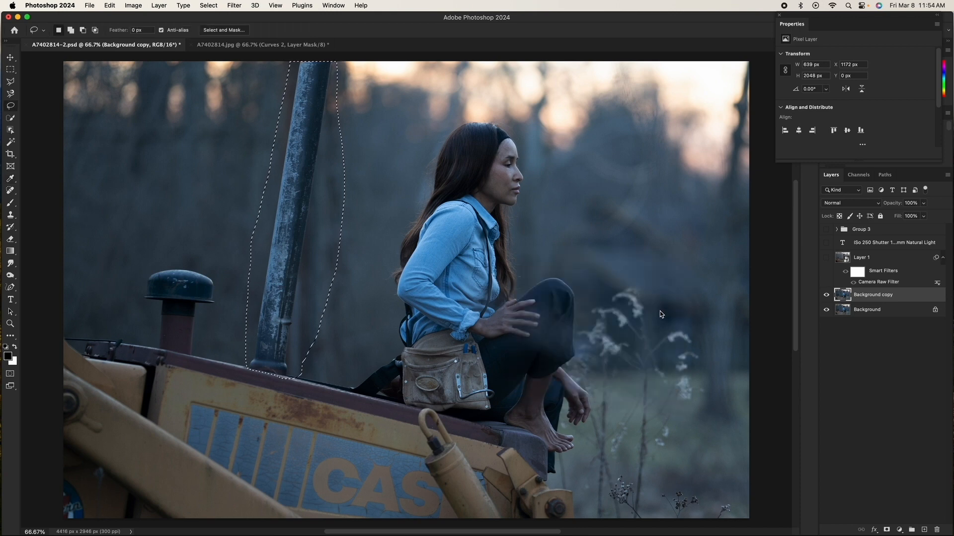
key(super+d)
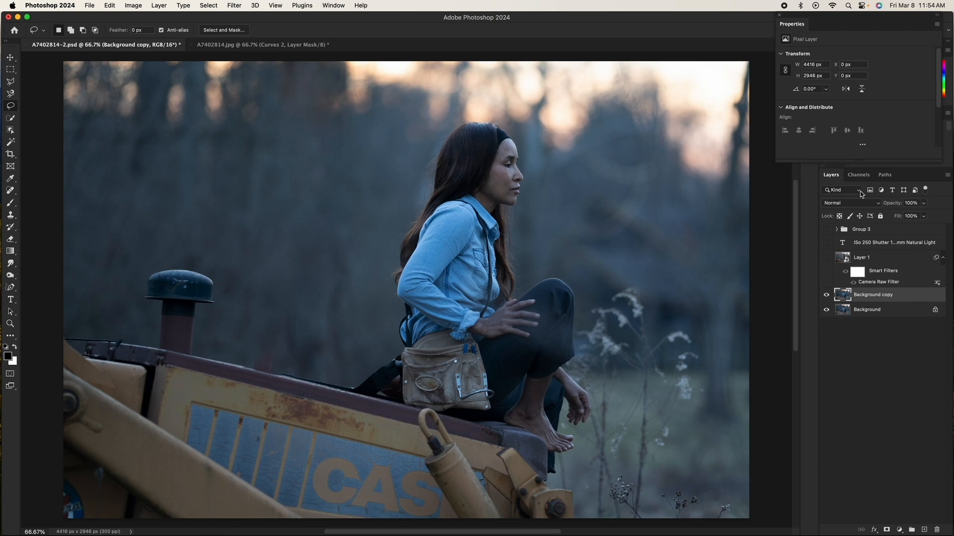
Step: Delete the Background copy layer
right_click(916, 298)
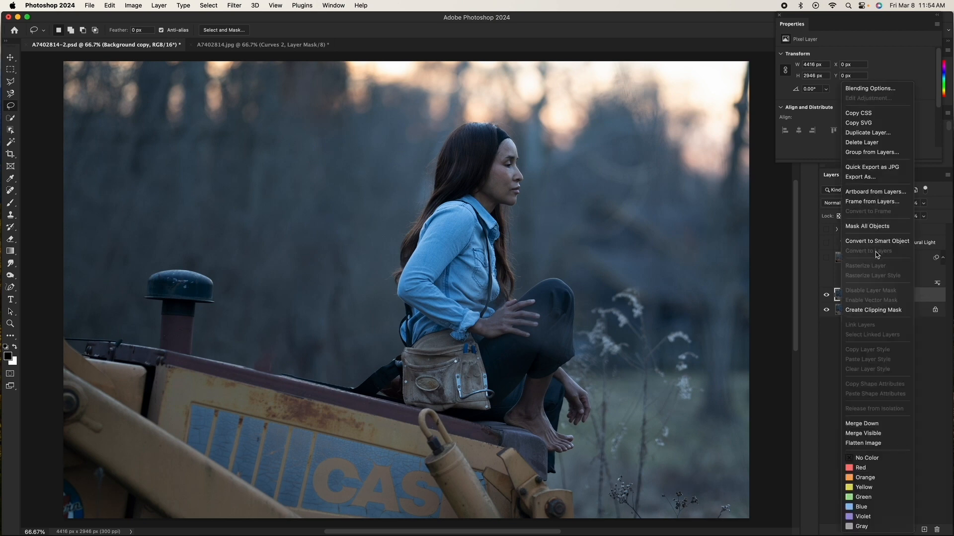
click(866, 245)
key(Delete)
Step: Show Layer 1 and open its Camera Raw Filter settings
click(826, 258)
click(891, 283)
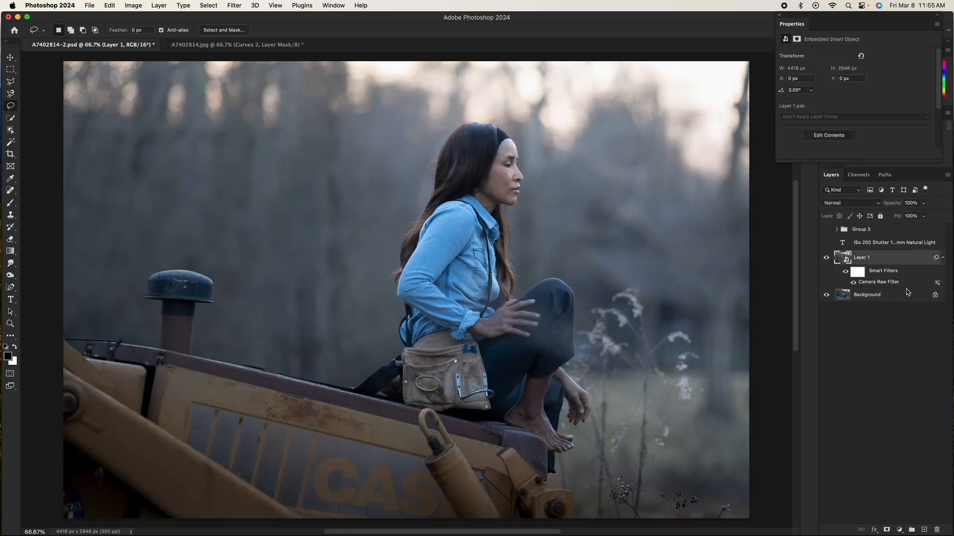
double_click(890, 282)
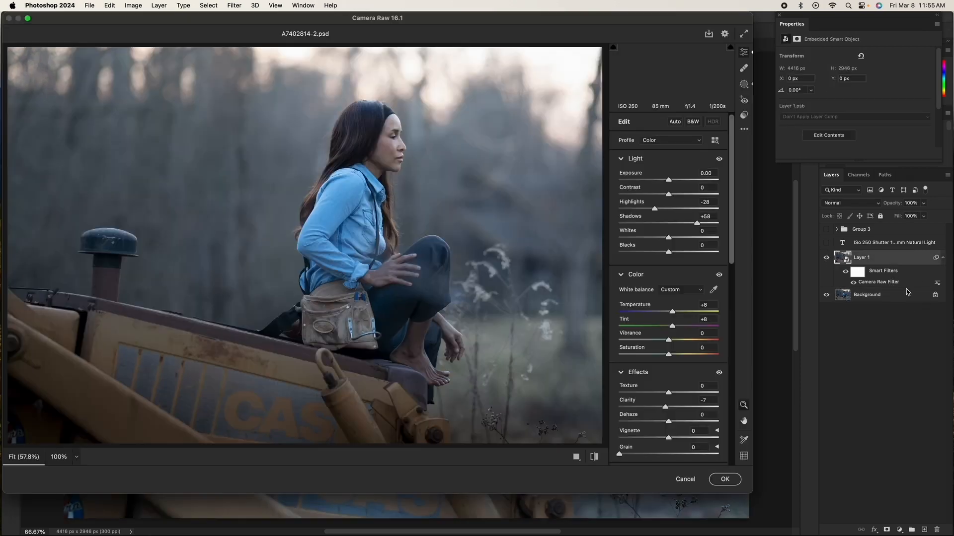
Step: Set Shadows to +58 and Highlights to -18 in the Light panel
double_click(696, 224)
drag(670, 226, 692, 227)
click(712, 217)
key(BackSpace)
key(BackSpace)
text(58)
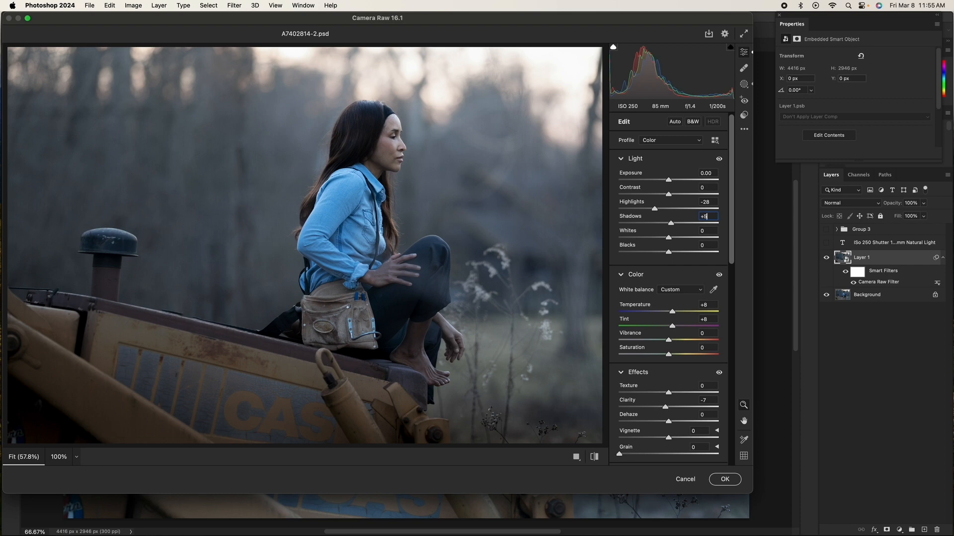
double_click(654, 209)
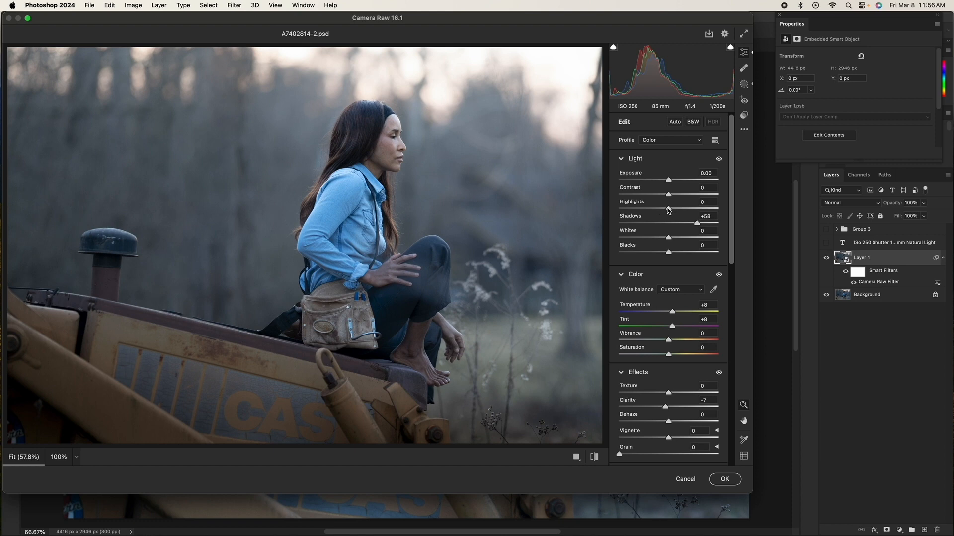
drag(668, 211, 659, 214)
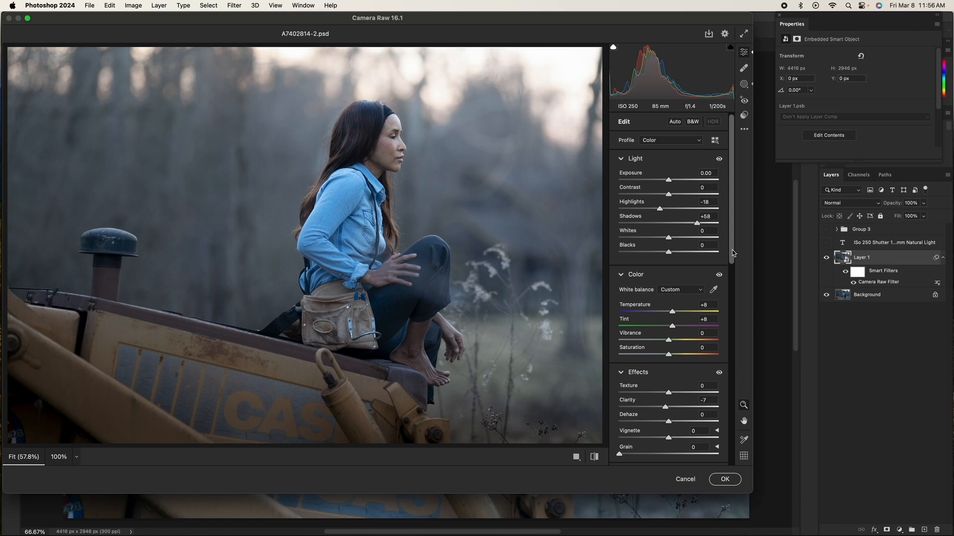
Step: Try raising Clarity to +92, then restore it to -7
scroll(732, 253, down, 3)
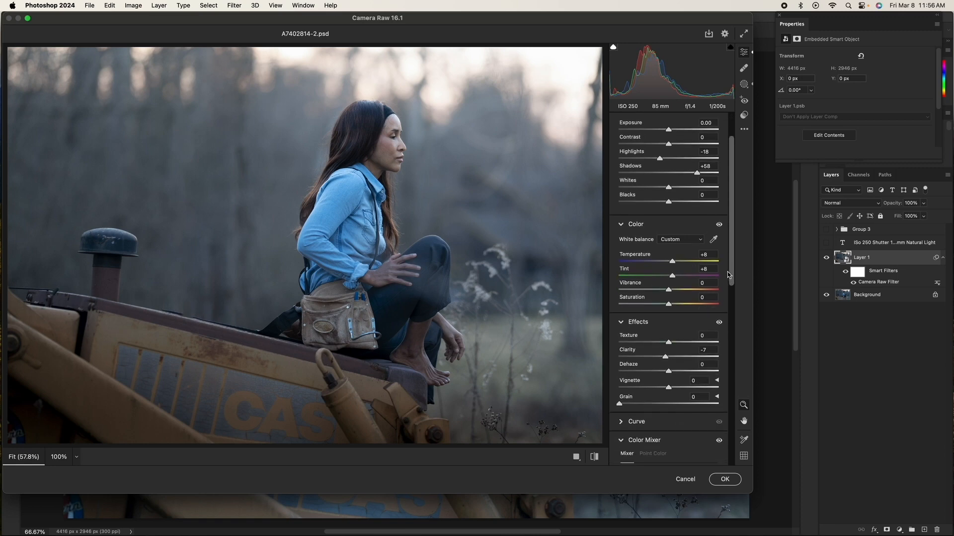
scroll(729, 250, down, 2)
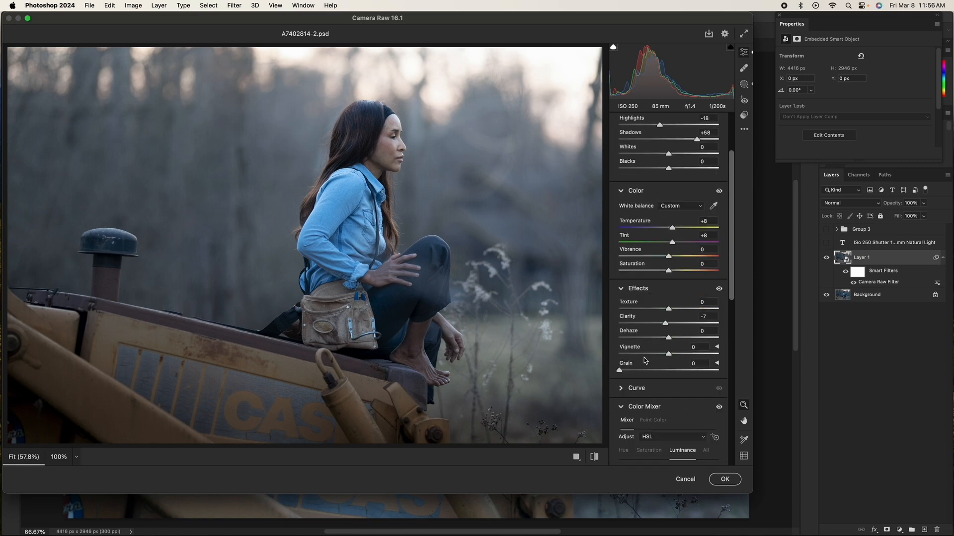
drag(667, 325, 715, 332)
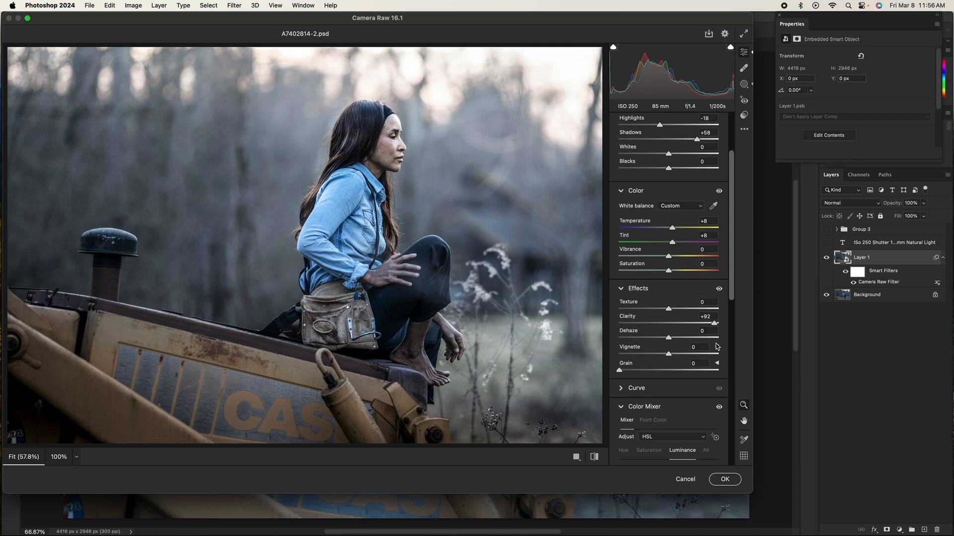
drag(717, 347, 665, 352)
click(708, 317)
key(BackSpace)
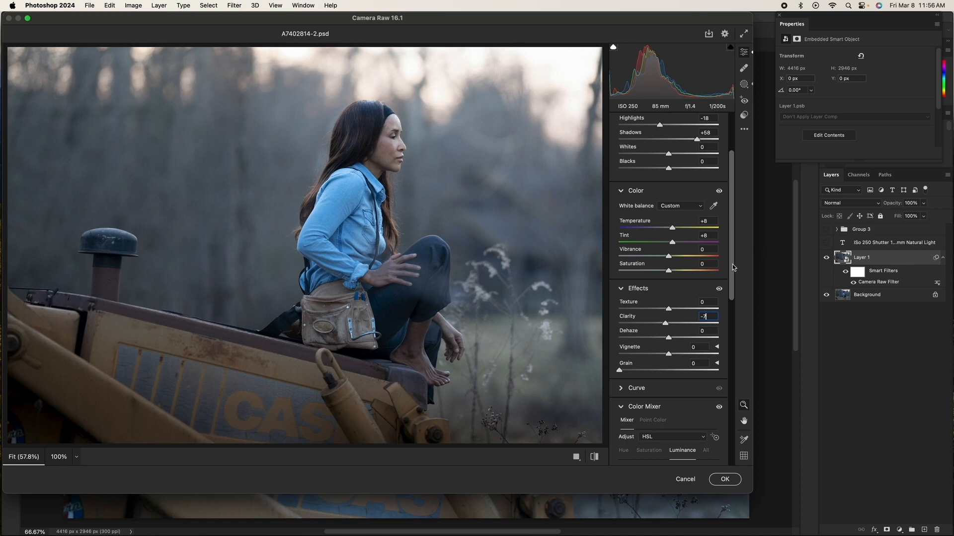
Step: Open Masking and review the 1. Background mask's adjustments, toggling its visibility off and on
scroll(734, 268, up, 3)
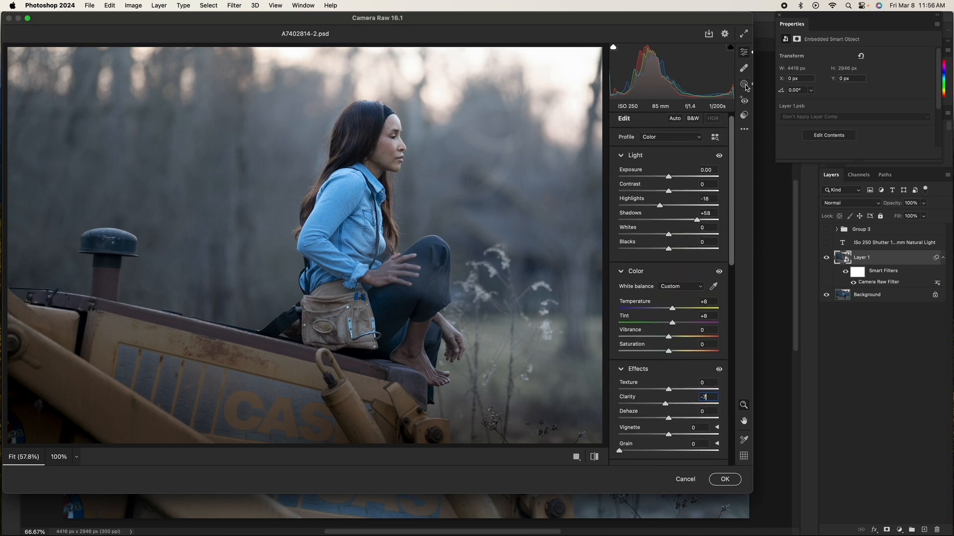
click(745, 86)
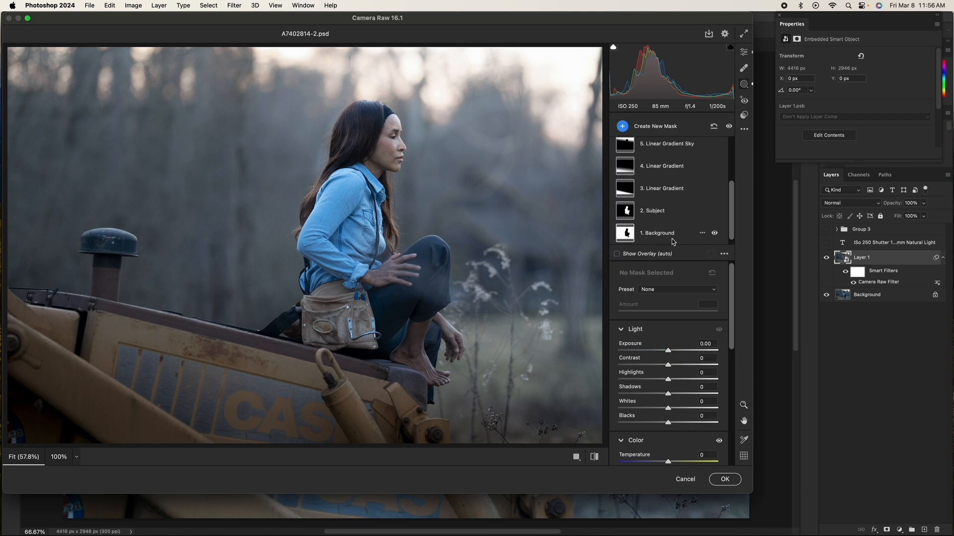
click(680, 235)
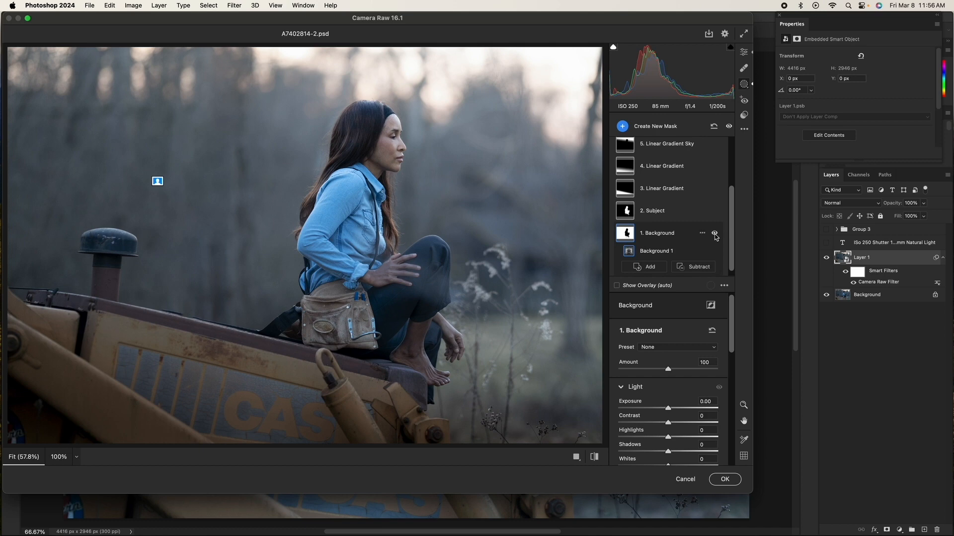
scroll(727, 334, down, 4)
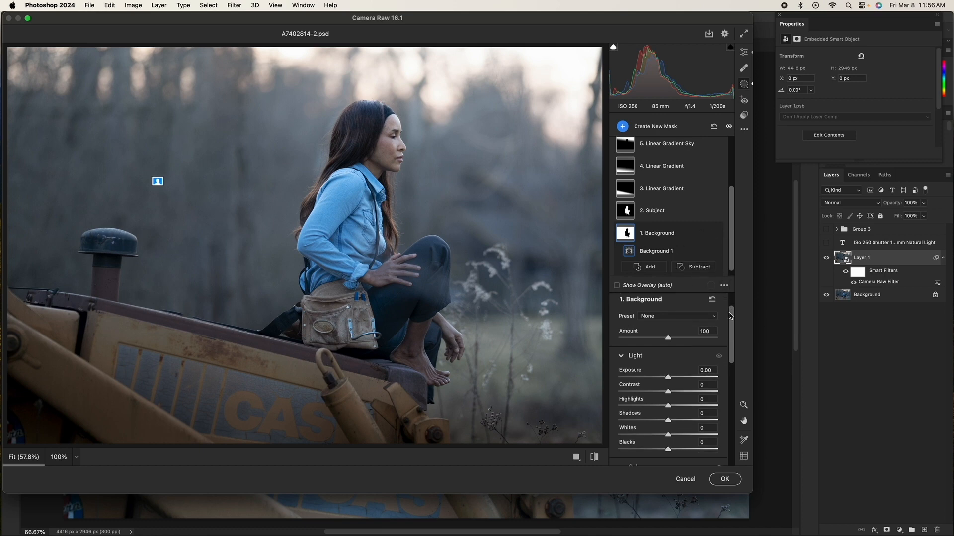
scroll(727, 333, down, 3)
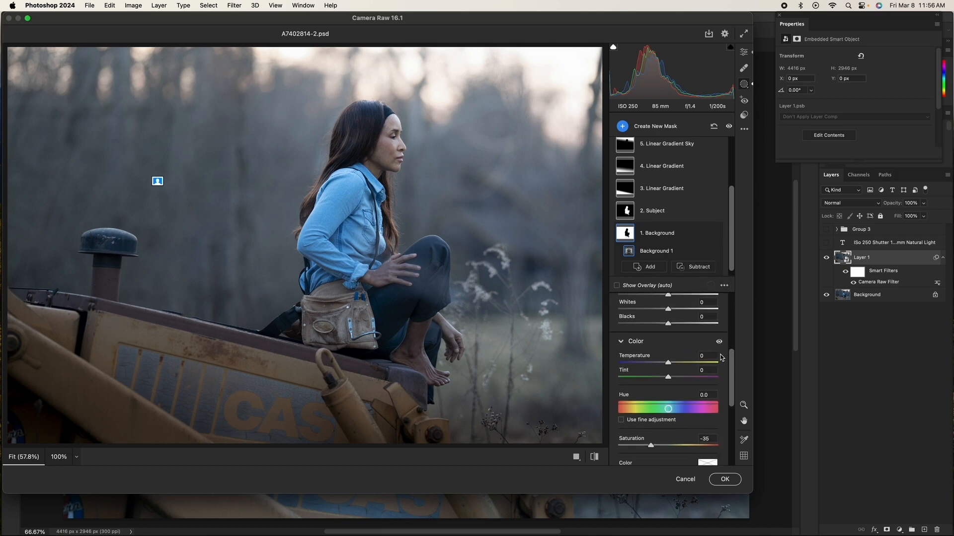
scroll(721, 357, down, 2)
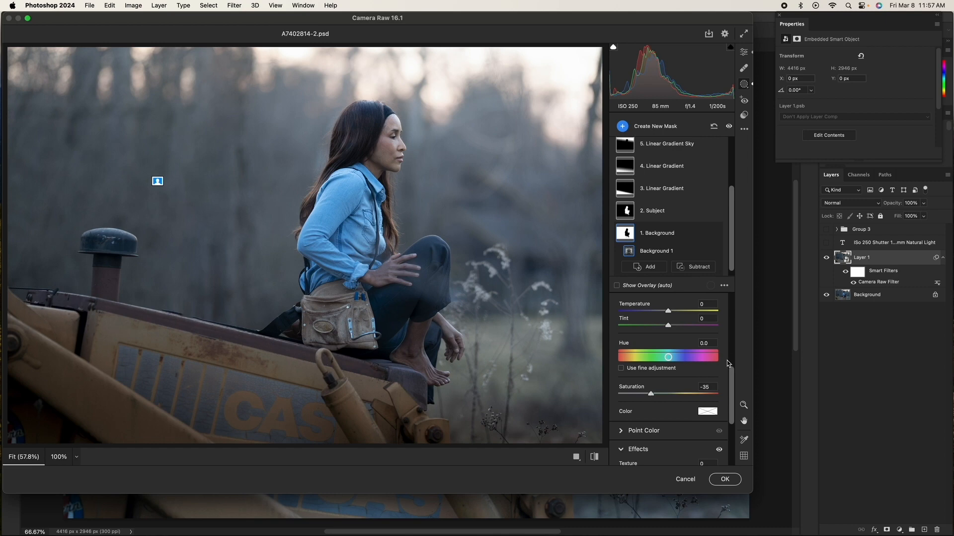
drag(731, 373, 726, 400)
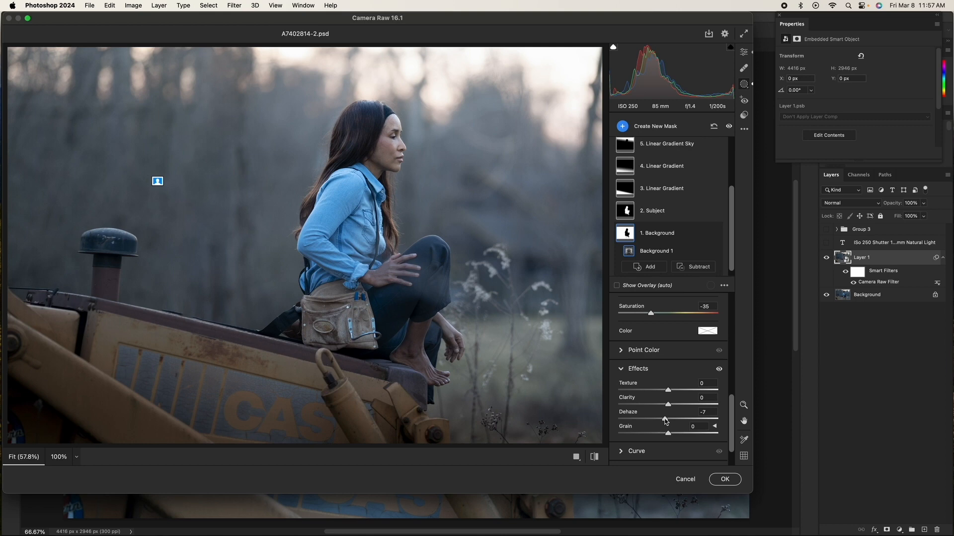
mouse_move(665, 421)
mouse_down()
mouse_move(681, 422)
mouse_move(650, 422)
mouse_move(673, 422)
mouse_move(665, 422)
mouse_up()
click(714, 233)
click(714, 234)
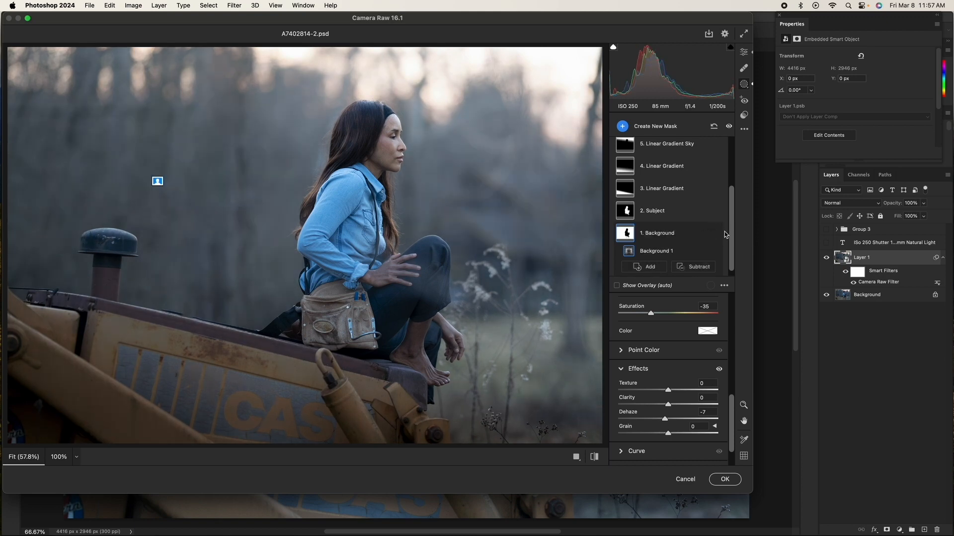
Step: Select the 2. Subject mask and set its Whites to +6
click(663, 217)
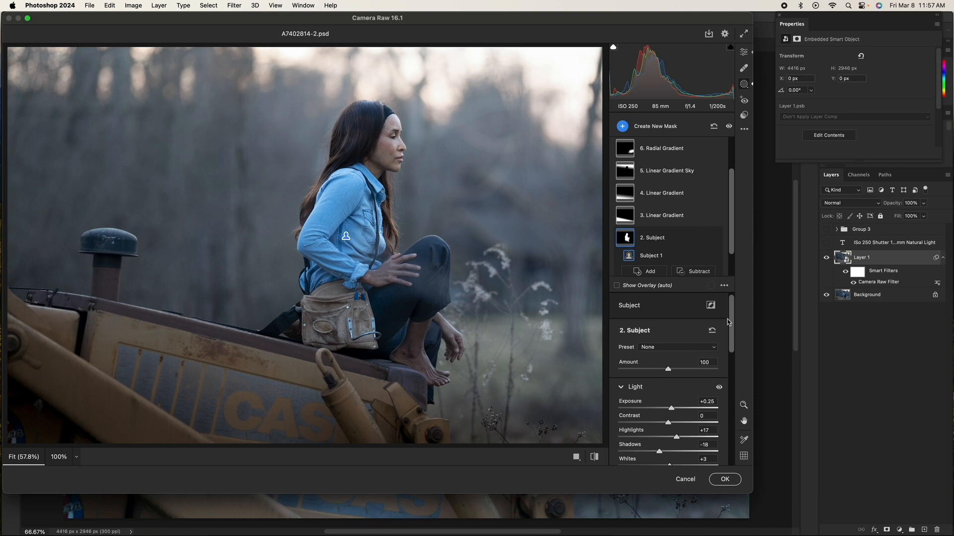
drag(732, 333, 726, 363)
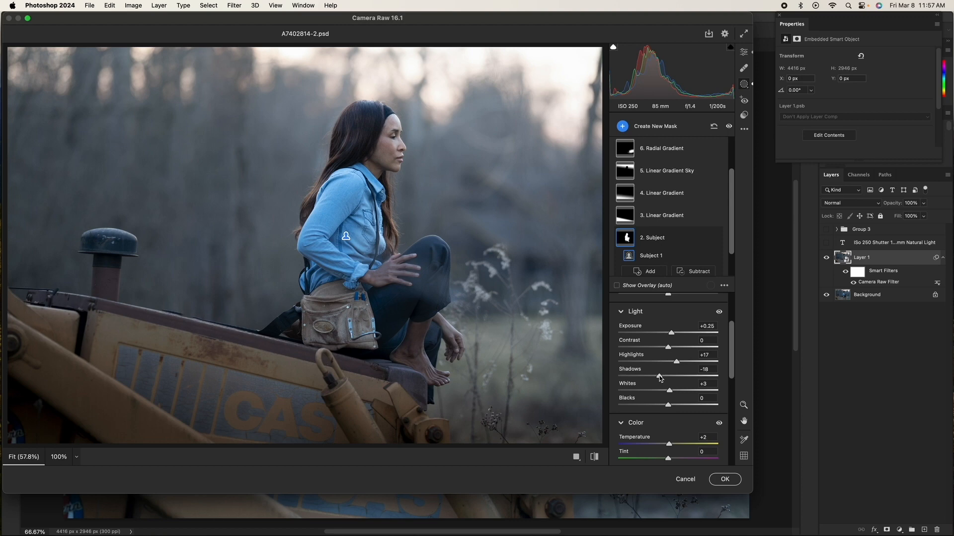
drag(660, 378, 658, 379)
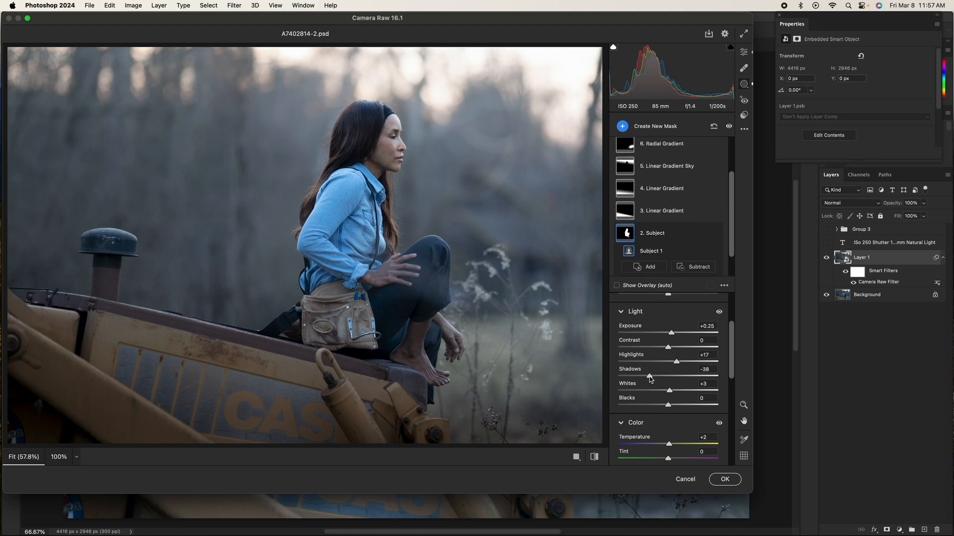
key(super+z)
drag(669, 392, 706, 400)
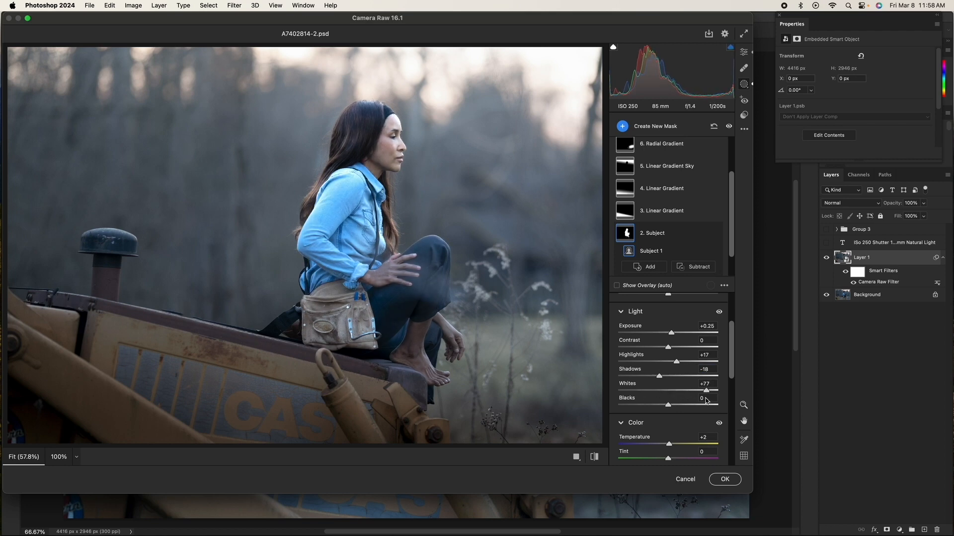
drag(706, 400, 670, 403)
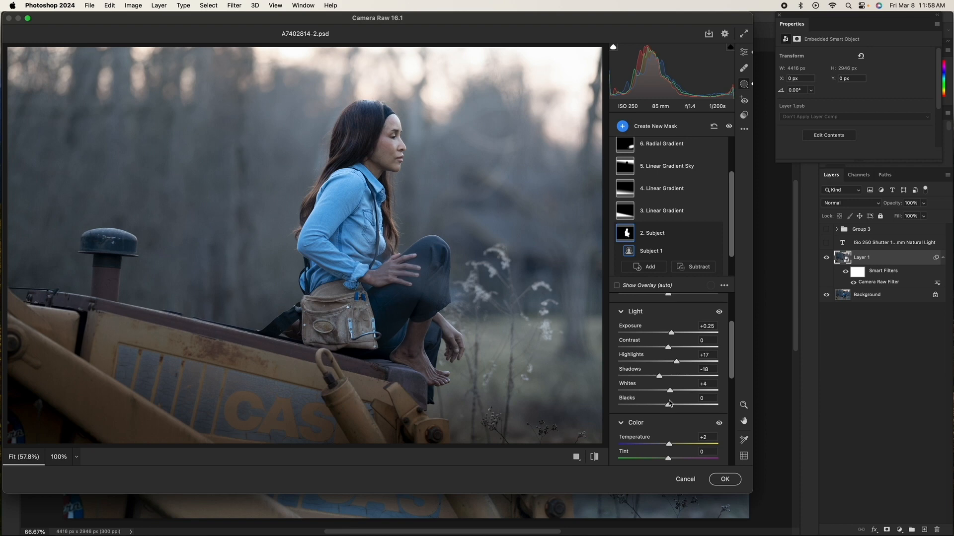
drag(670, 402, 671, 402)
Step: Review the Subject mask's settings and toggle its visibility off and on
scroll(673, 394, down, 3)
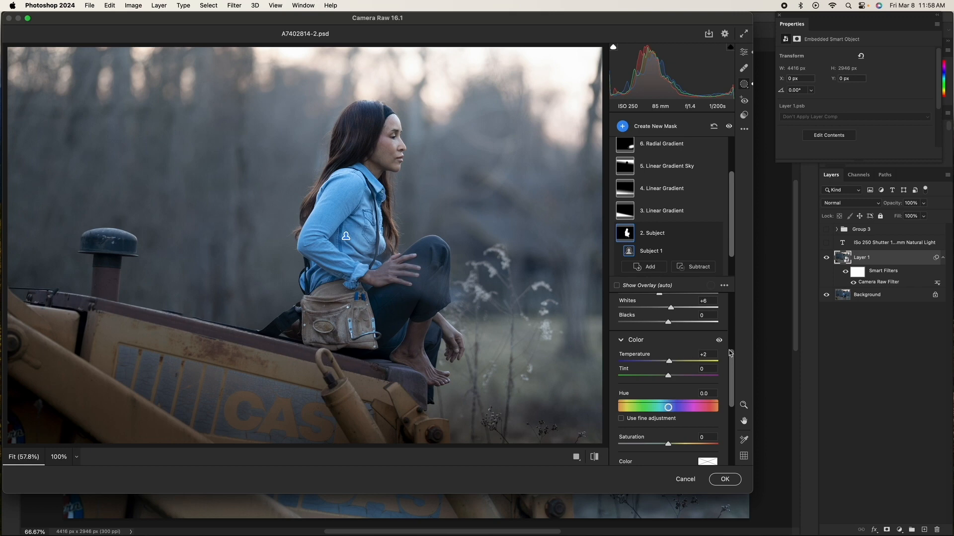
scroll(730, 368, up, 4)
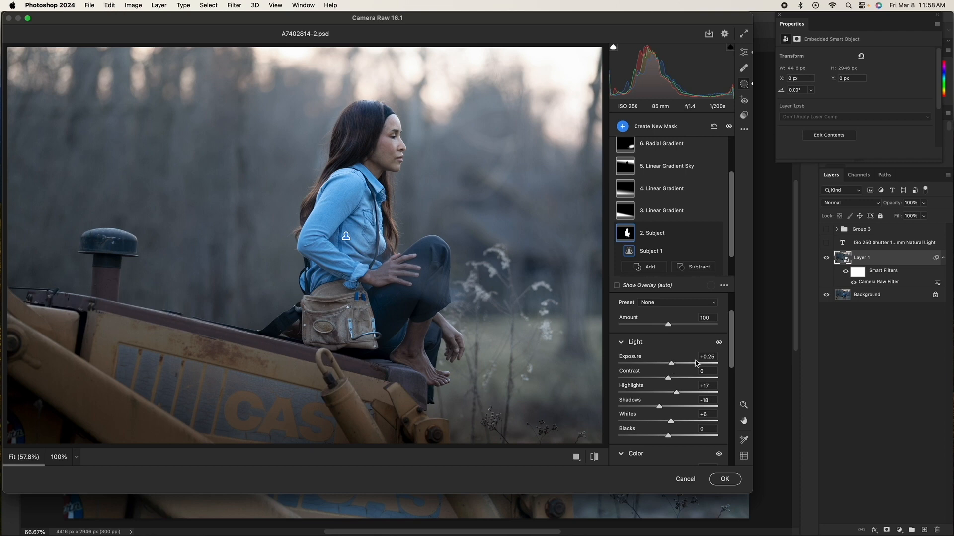
mouse_move(730, 352)
mouse_down()
mouse_move(726, 362)
mouse_move(729, 344)
mouse_up()
mouse_move(721, 229)
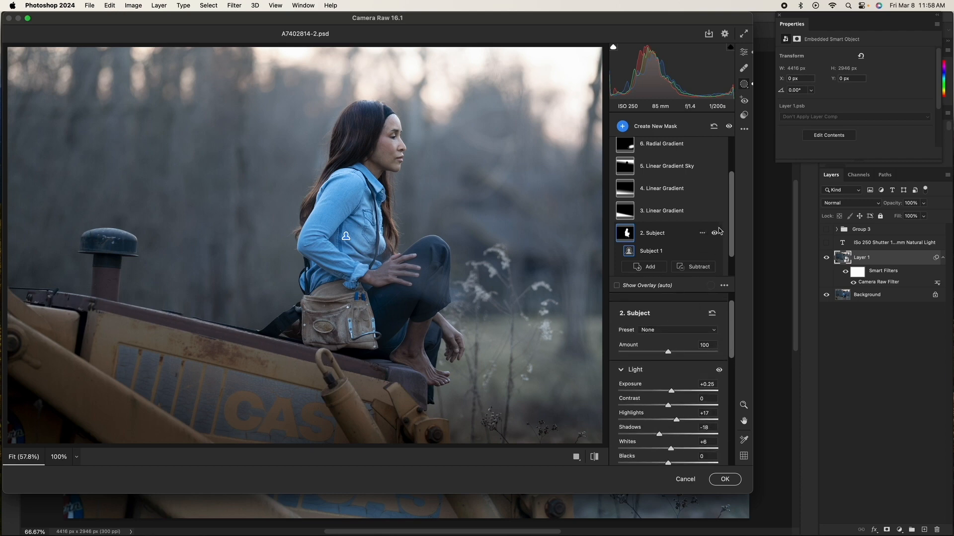
click(715, 234)
click(715, 233)
Step: Select the 3. Linear Gradient mask and nudge its gradient's center handle slightly down
click(684, 214)
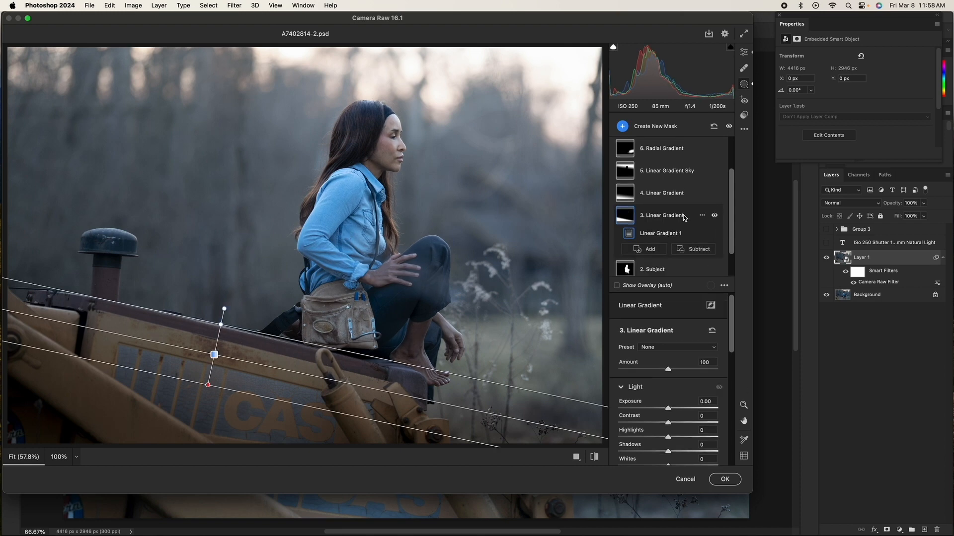
click(664, 128)
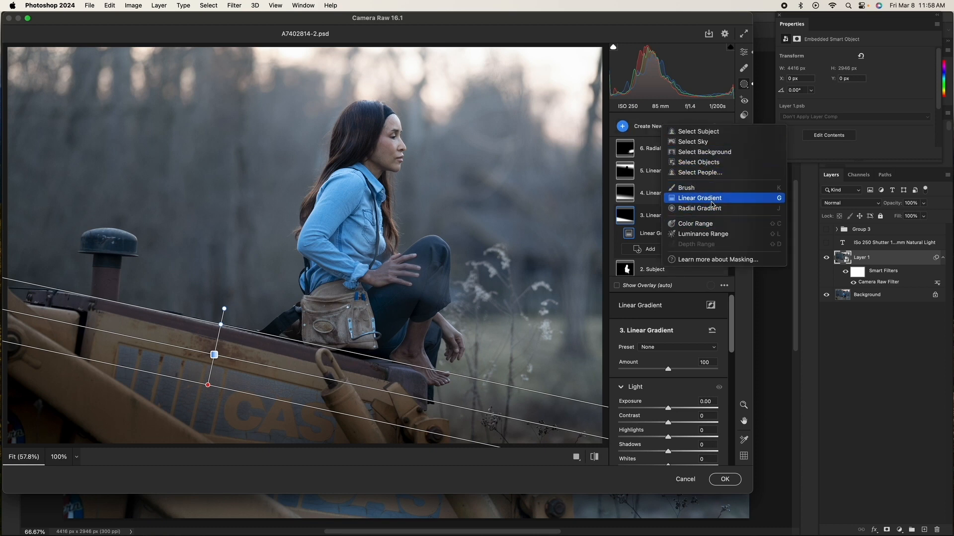
click(668, 120)
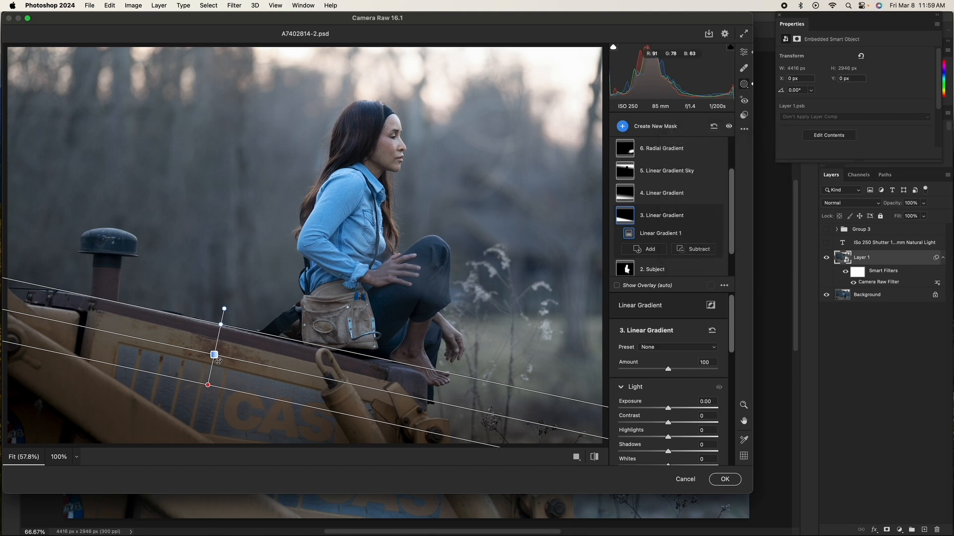
drag(214, 356, 216, 357)
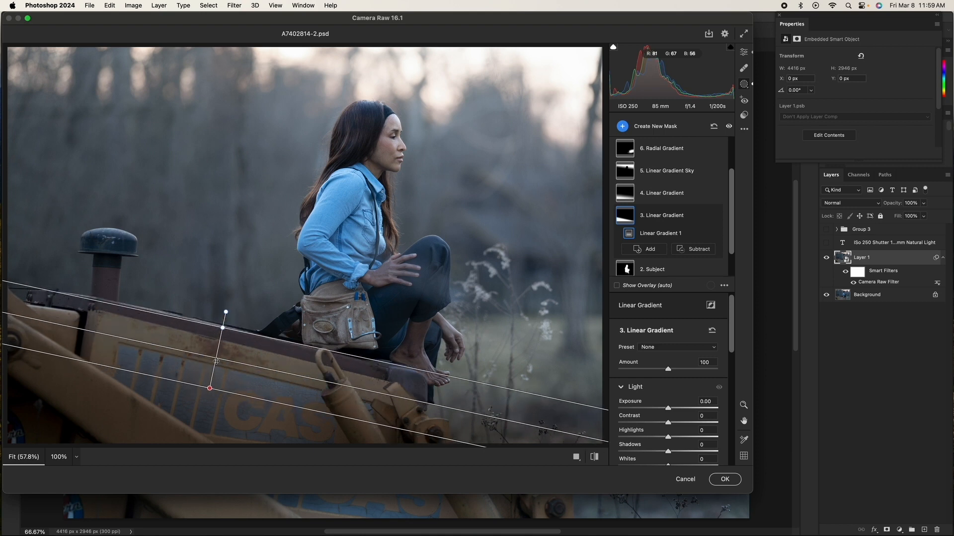
Step: Review the 3. Linear Gradient mask's Color adjustments, toggling the Color section's visibility off and on
scroll(733, 315, down, 1)
scroll(732, 315, down, 5)
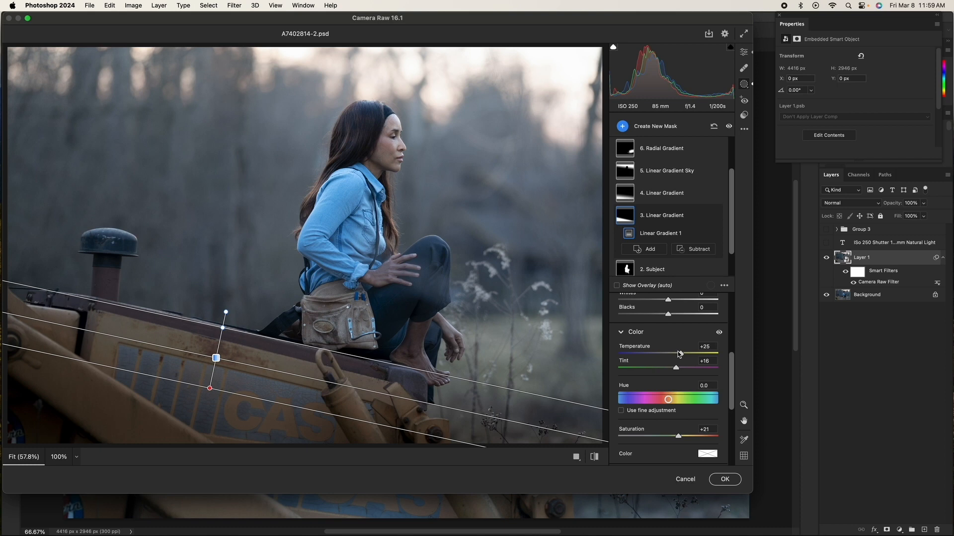
click(719, 332)
click(720, 333)
drag(733, 392, 729, 414)
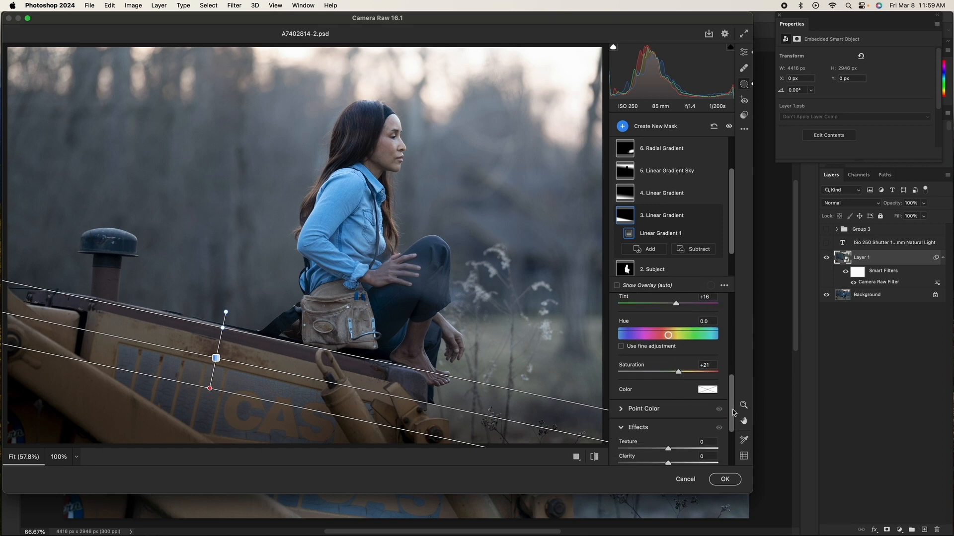
drag(734, 412, 737, 386)
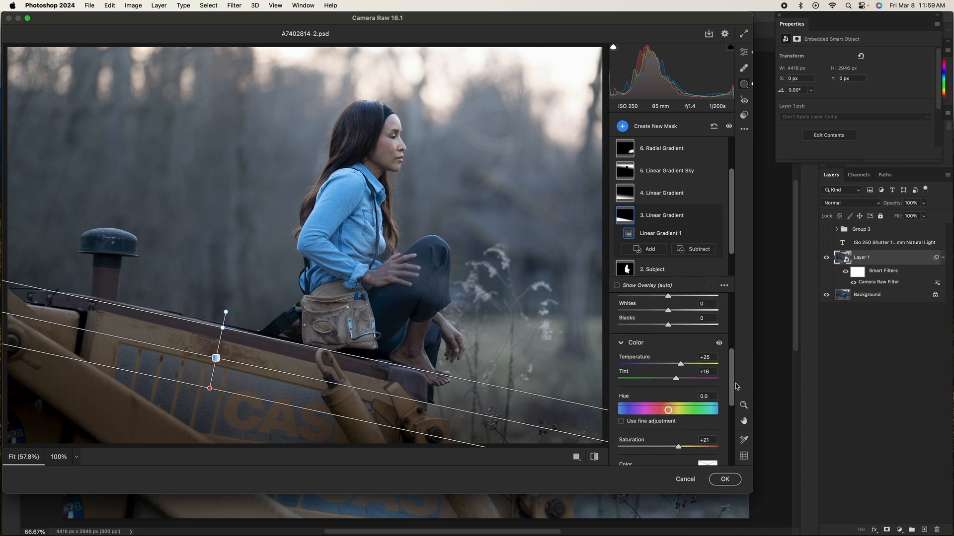
click(719, 343)
click(720, 343)
drag(731, 361, 719, 327)
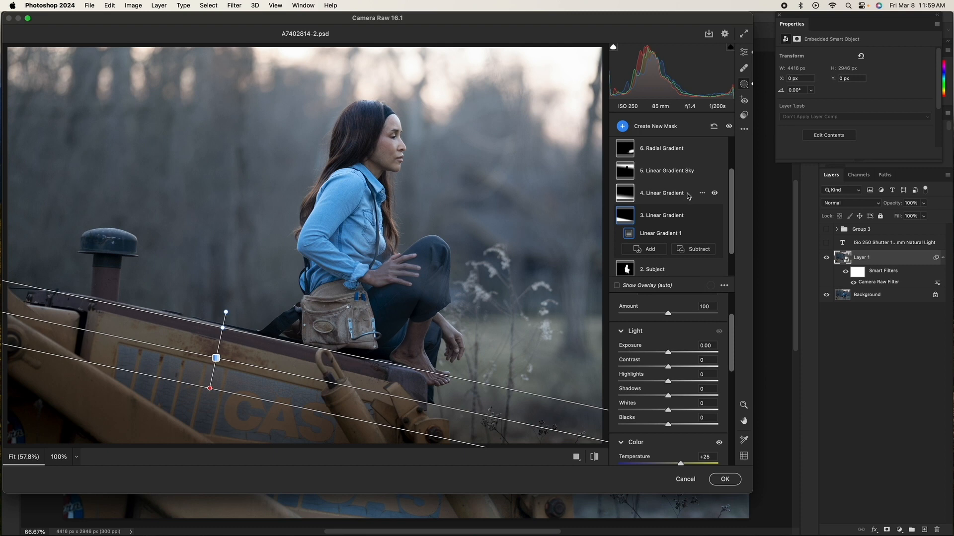
Step: Select the 4. Linear Gradient mask and set its Blacks to -22
click(688, 196)
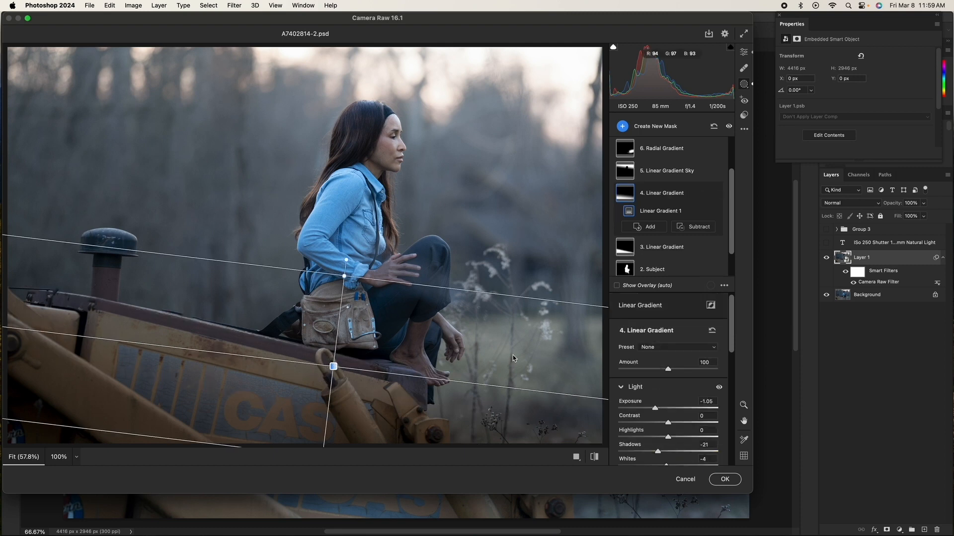
drag(730, 319, 730, 346)
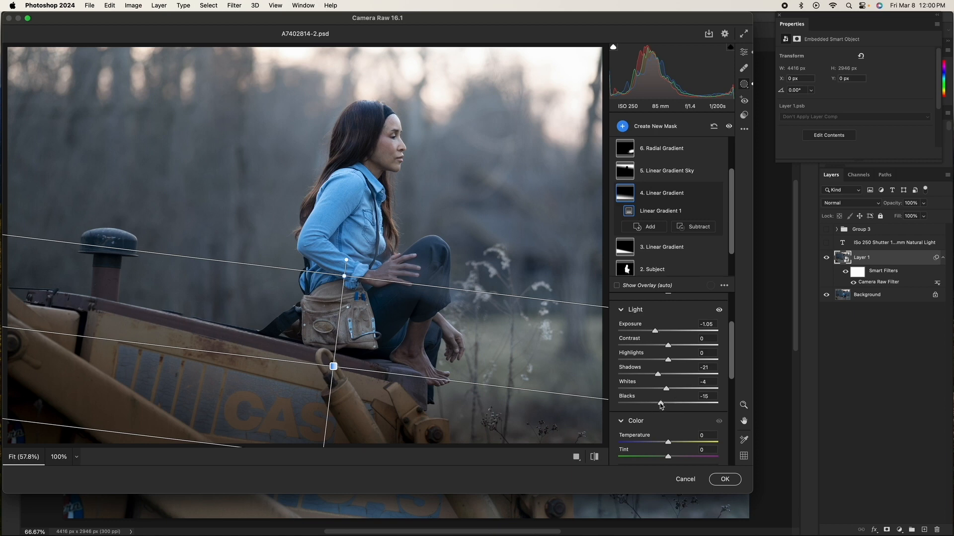
mouse_move(660, 405)
mouse_down()
mouse_move(646, 407)
mouse_move(658, 405)
mouse_up()
Step: Toggle the 4. Linear Gradient mask's Light adjustments and the mask's visibility off and on to compare
click(719, 310)
click(719, 312)
click(719, 311)
scroll(669, 417, down, 5)
drag(729, 412, 736, 339)
click(714, 194)
click(714, 193)
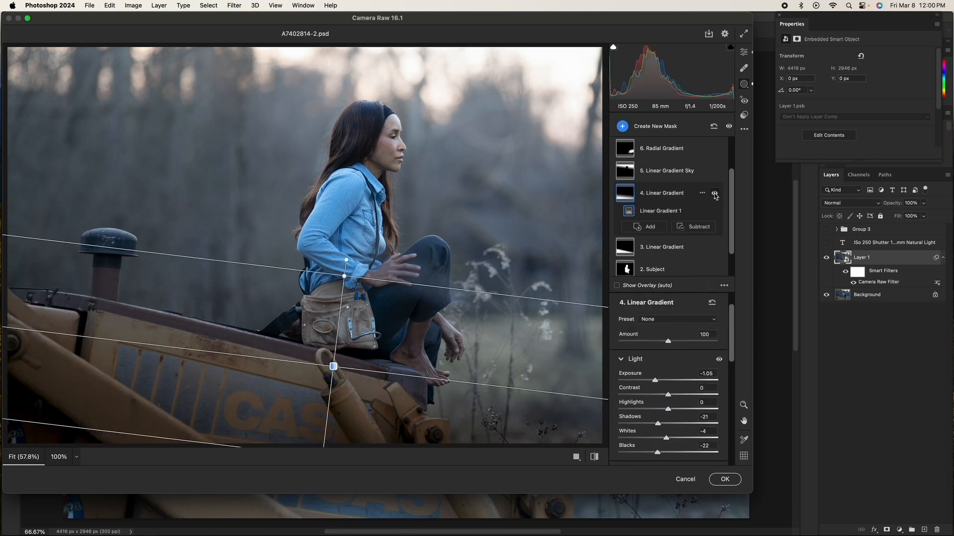
Step: Select the 5. Linear Gradient Sky mask, nudge its Dehaze slightly, and toggle the mask's visibility off and on
click(666, 174)
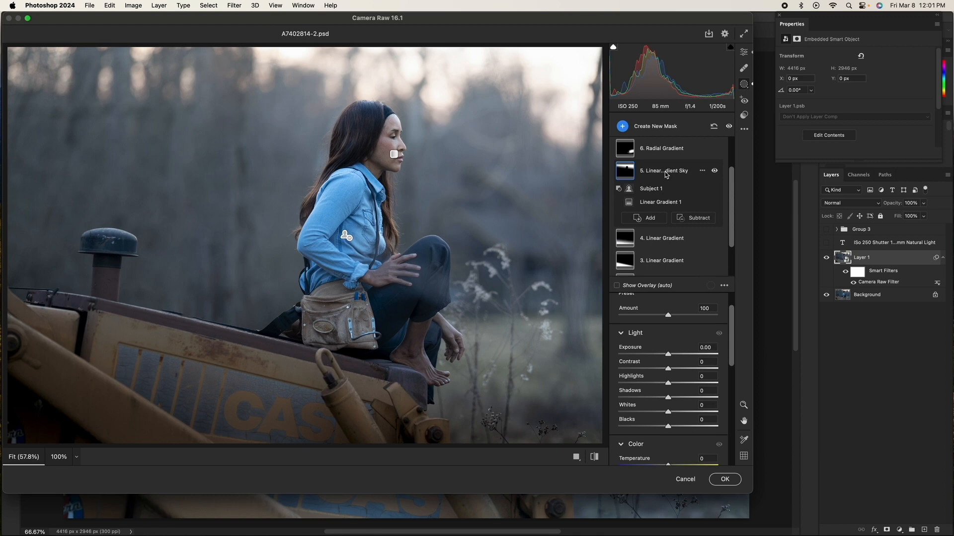
click(645, 127)
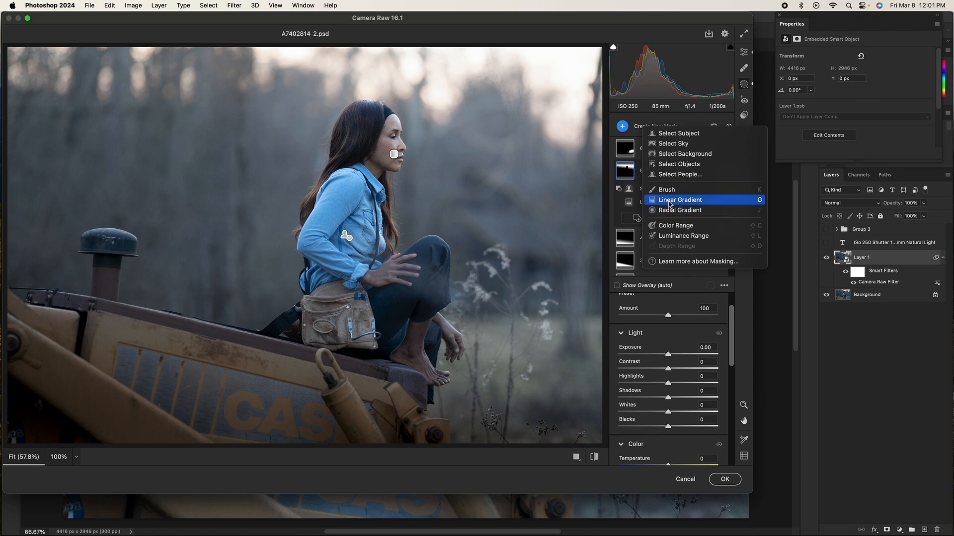
click(700, 120)
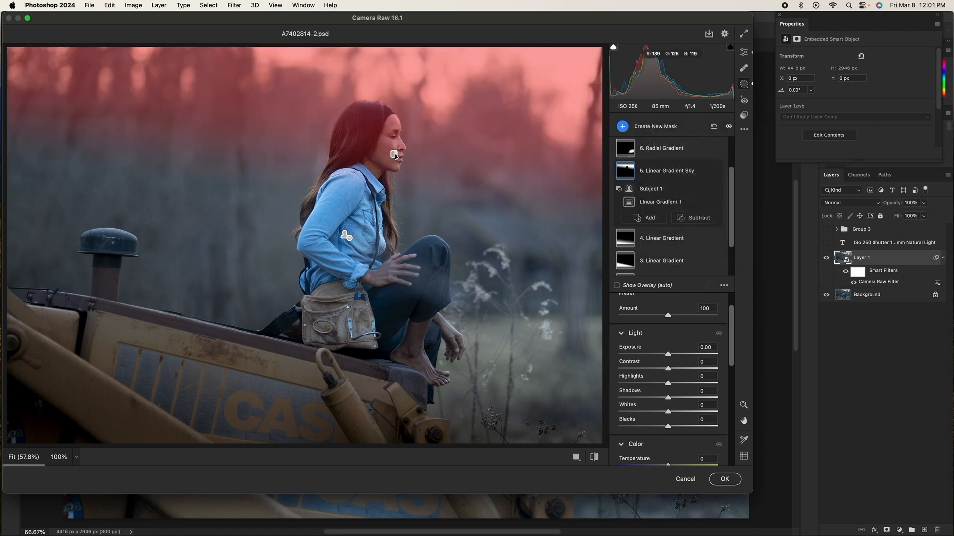
click(665, 170)
scroll(635, 405, down, 10)
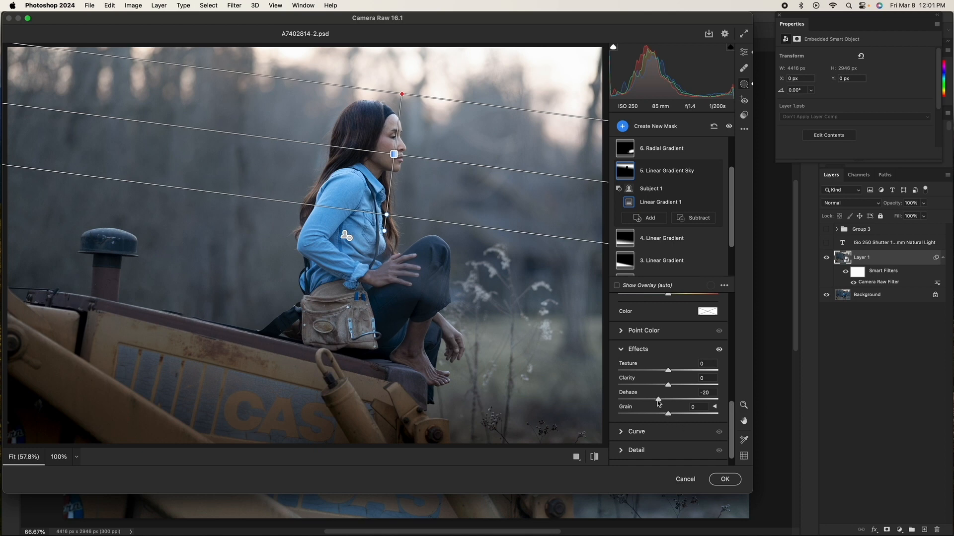
drag(658, 399, 659, 400)
drag(732, 412, 731, 303)
click(715, 171)
click(715, 172)
Step: Select the 6. Radial Gradient mask, show its ellipse, review its adjustments and toggle its visibility off and on
scroll(679, 196, up, 2)
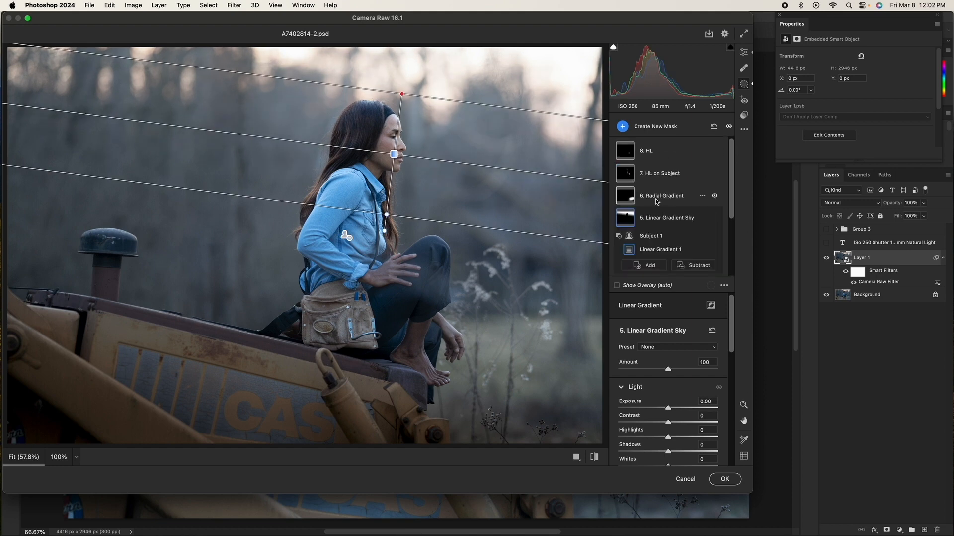
click(656, 198)
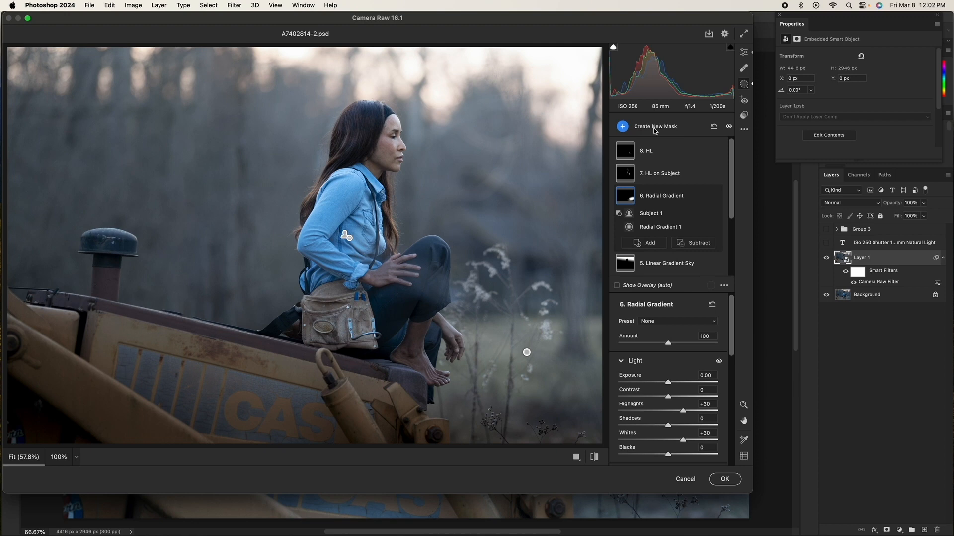
click(654, 130)
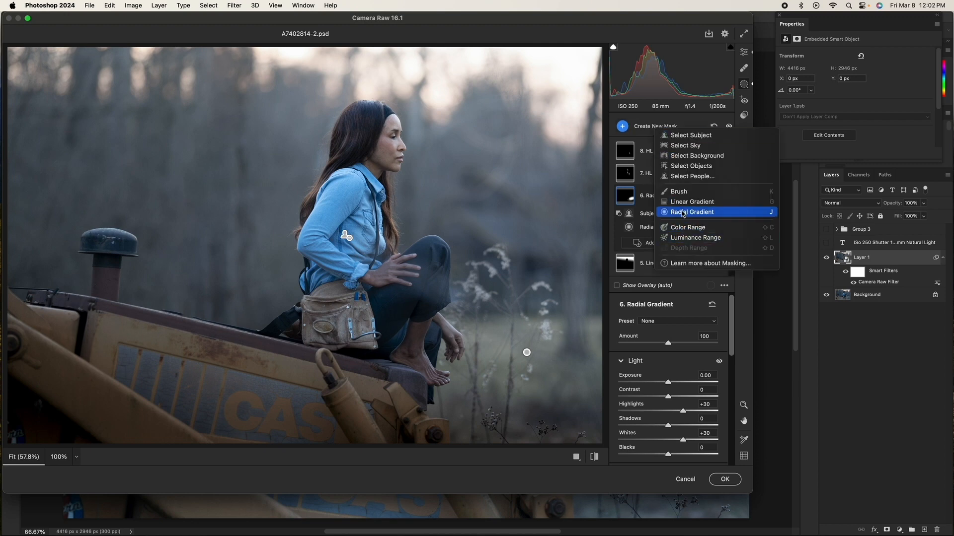
click(706, 120)
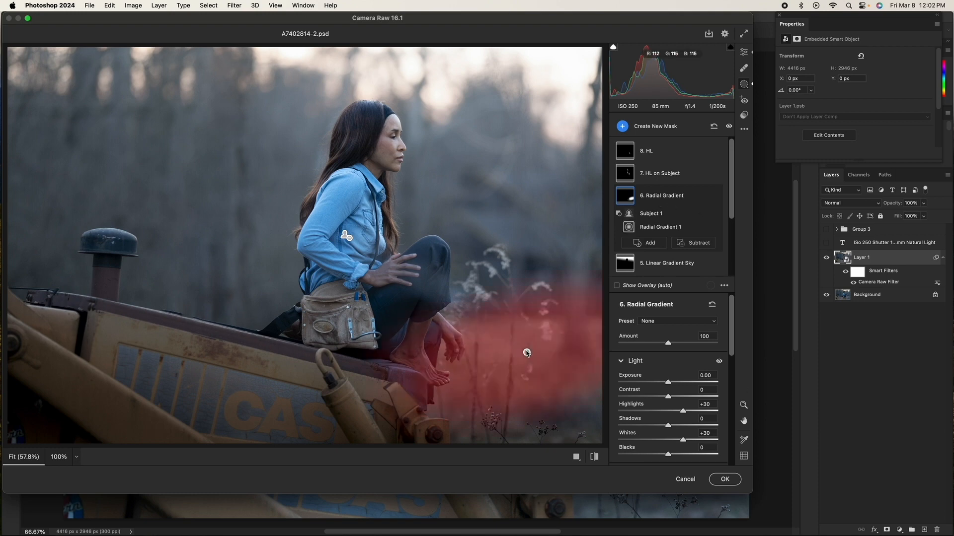
click(526, 353)
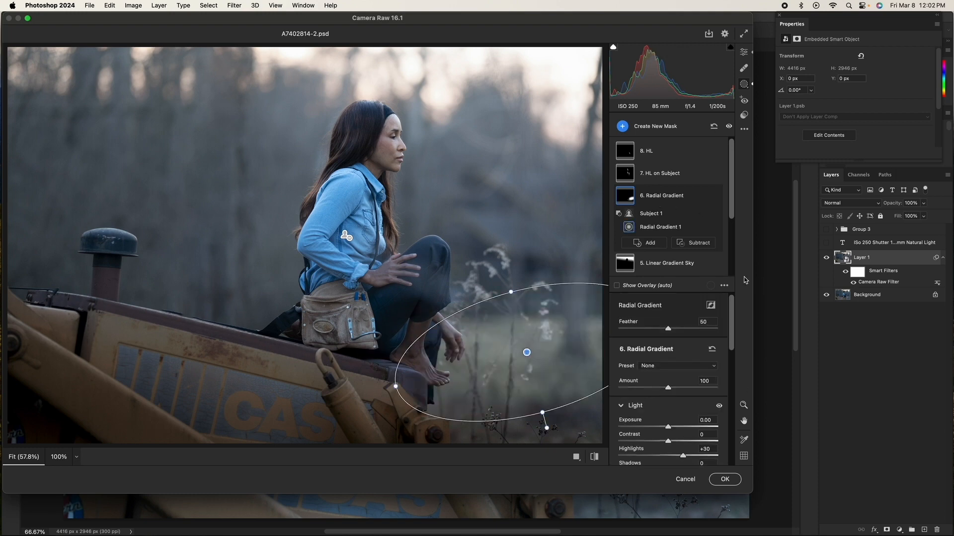
drag(731, 312, 722, 363)
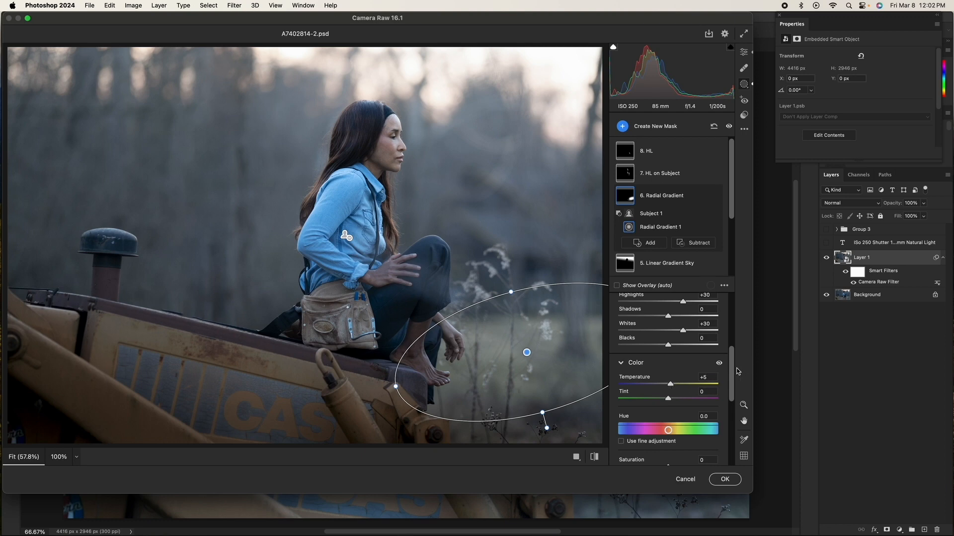
drag(731, 374, 731, 359)
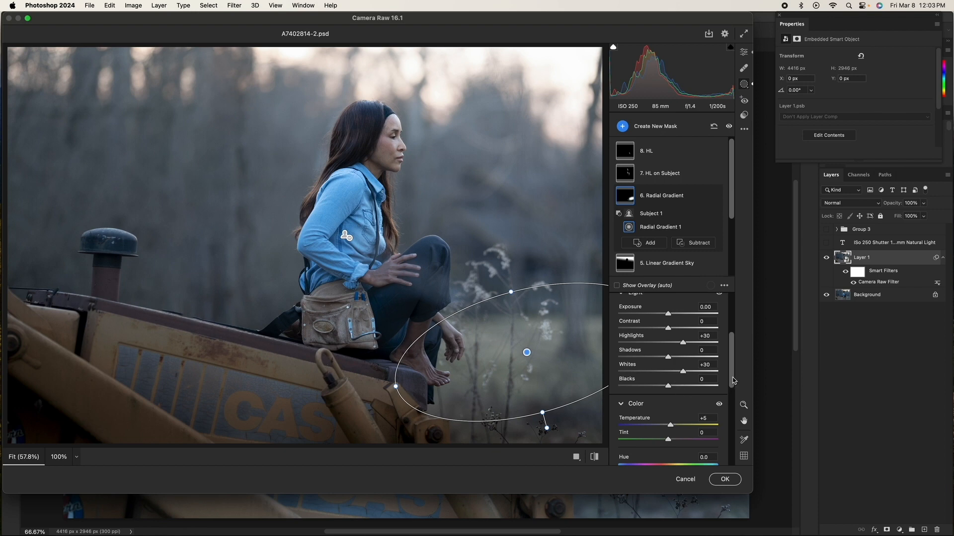
mouse_move(714, 197)
click(714, 196)
click(714, 196)
Step: Select the 7. HL on Subject mask and toggle its visibility off and on to compare
click(683, 174)
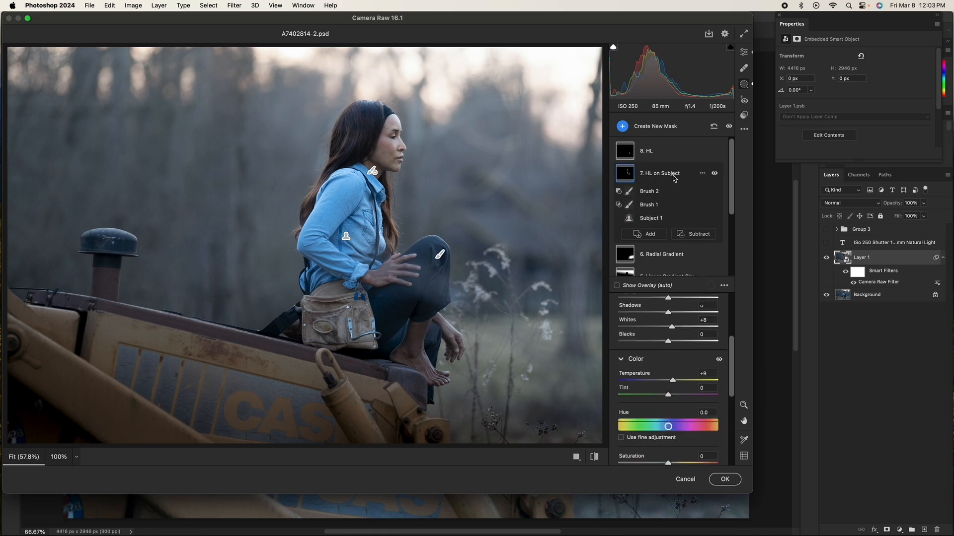
click(716, 173)
click(716, 173)
click(715, 172)
click(715, 173)
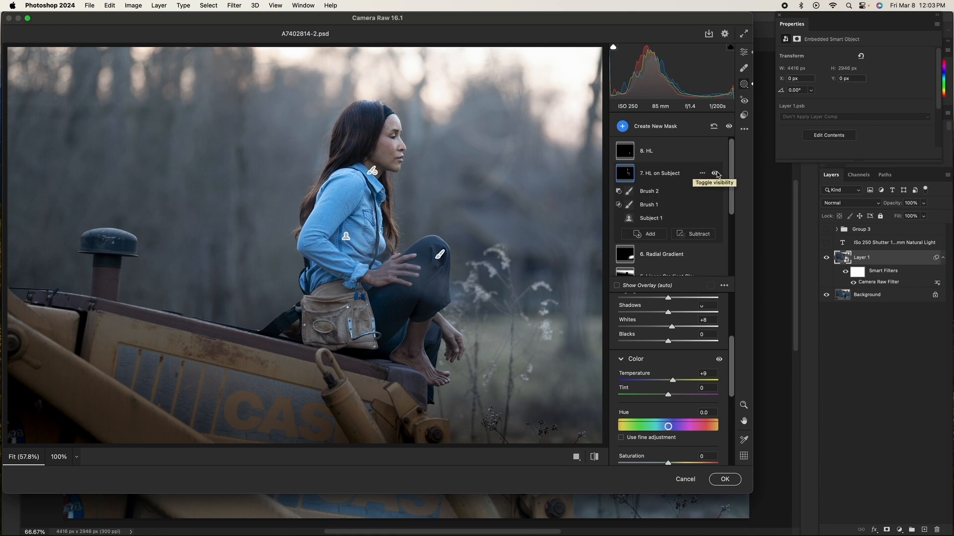
Step: Create a Select Subject mask and intersect it with a size 4 brush stroke painted over her face and hair
click(657, 128)
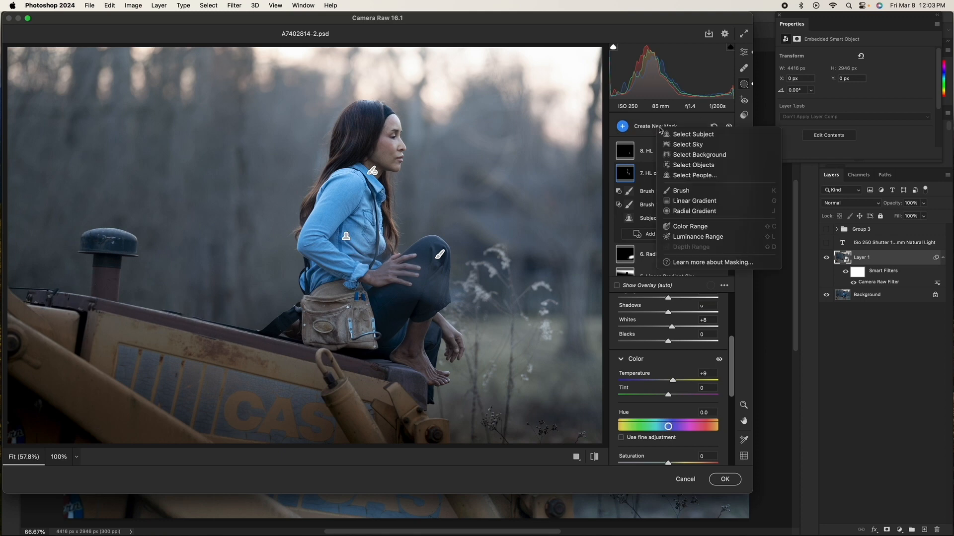
click(702, 138)
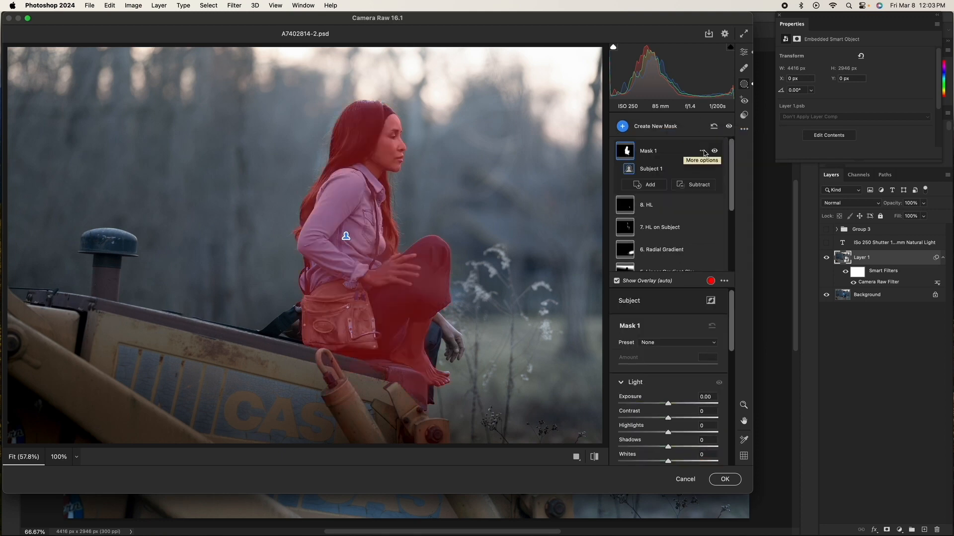
click(702, 151)
mouse_move(775, 199)
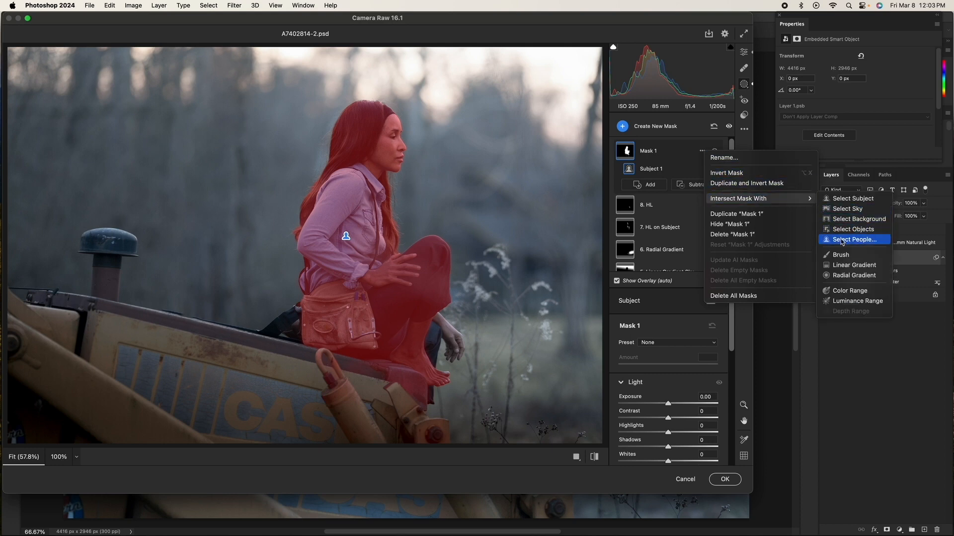
click(849, 257)
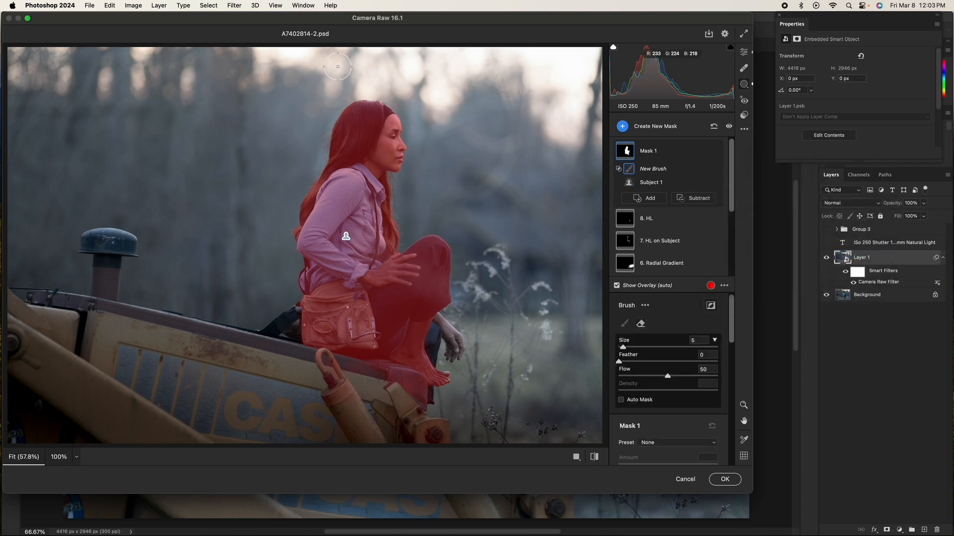
key(bracketleft)
mouse_move(398, 107)
mouse_down()
mouse_move(402, 154)
mouse_move(388, 246)
mouse_up()
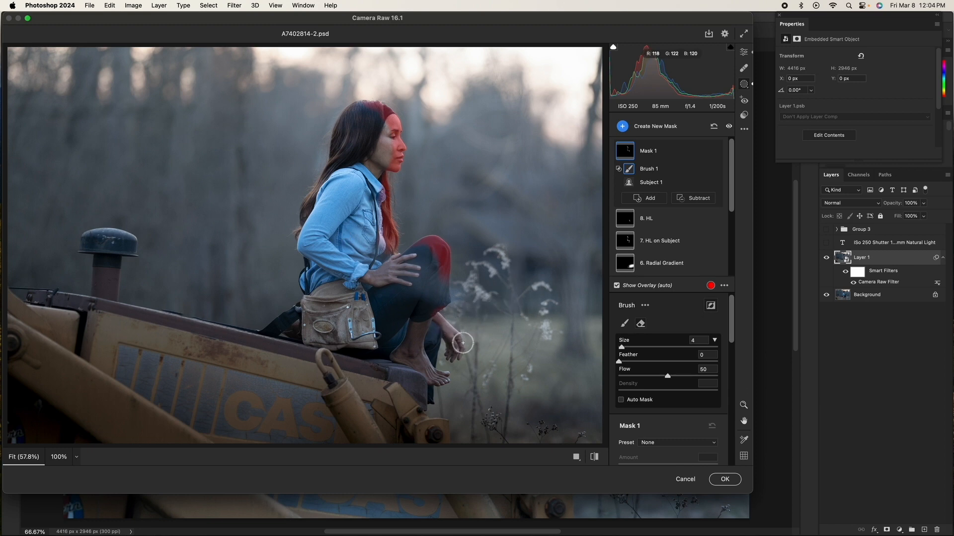
Step: Delete the new Mask 1
click(684, 158)
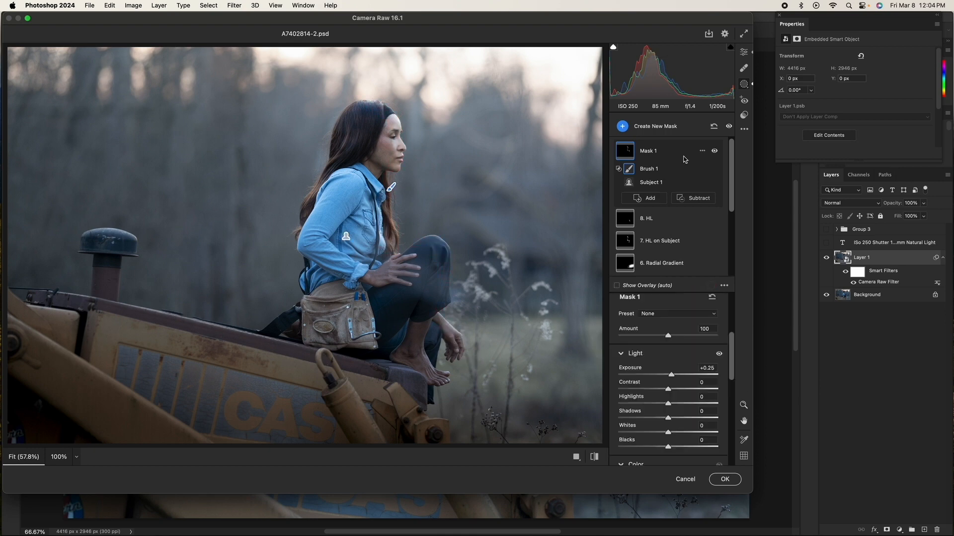
click(702, 151)
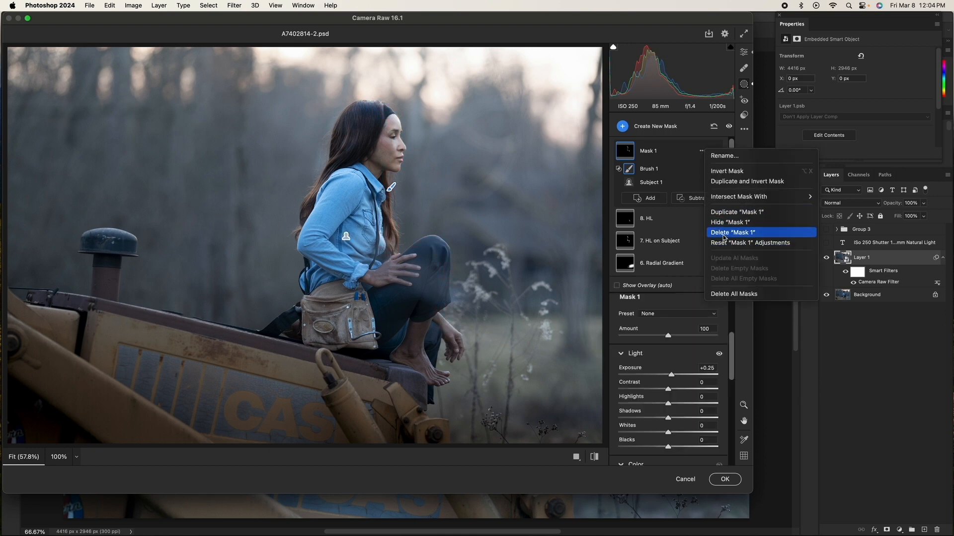
click(724, 232)
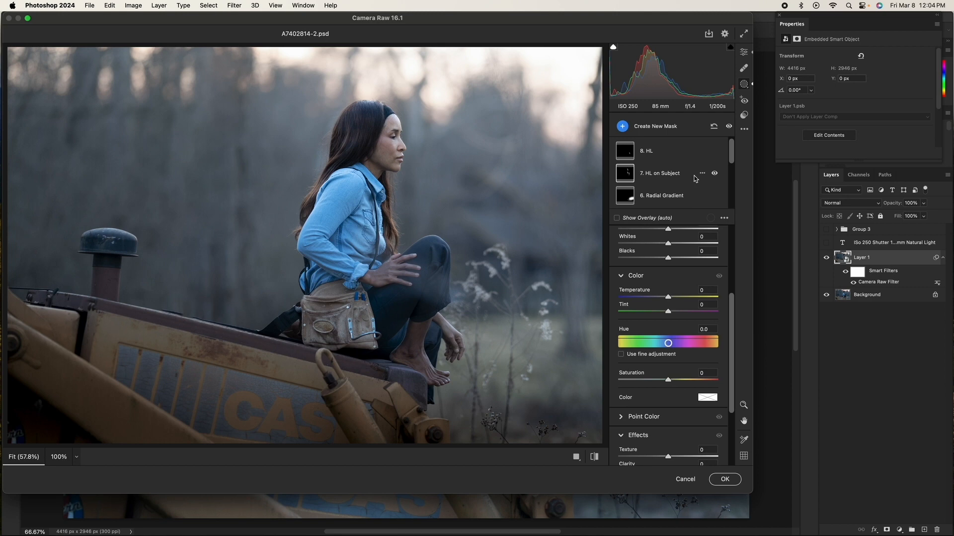
Step: Toggle the 7. HL on Subject mask's visibility off and on, then select it and review its Light and Color adjustments
click(714, 174)
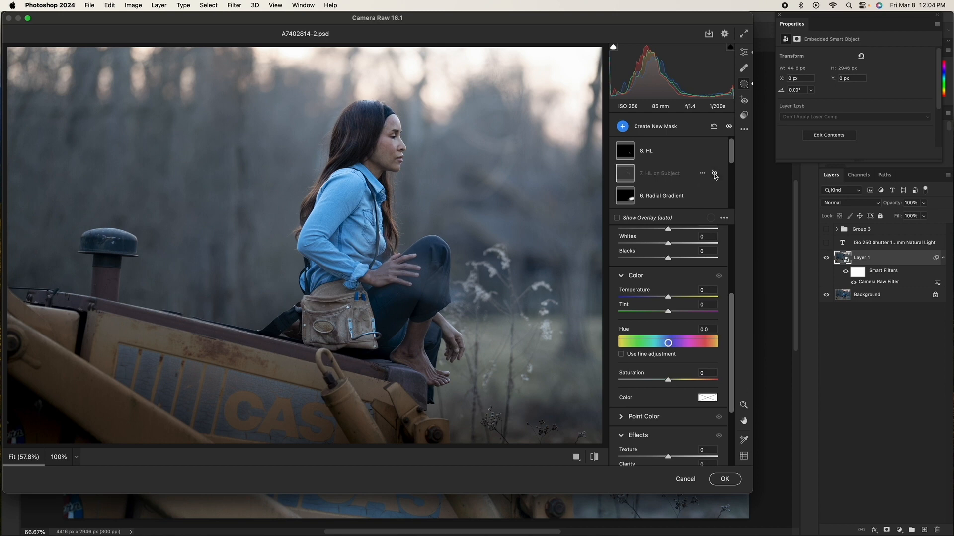
click(714, 174)
click(675, 172)
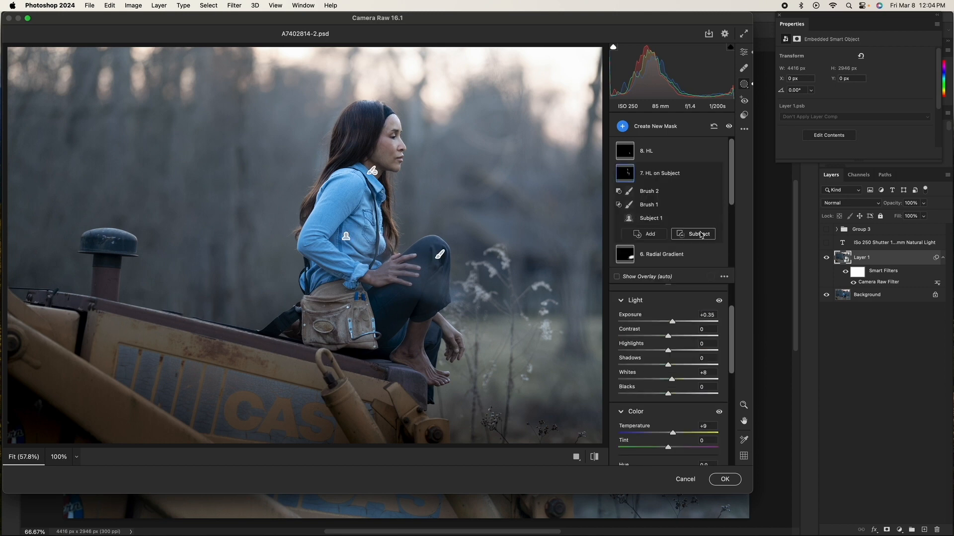
scroll(726, 320, up, 1)
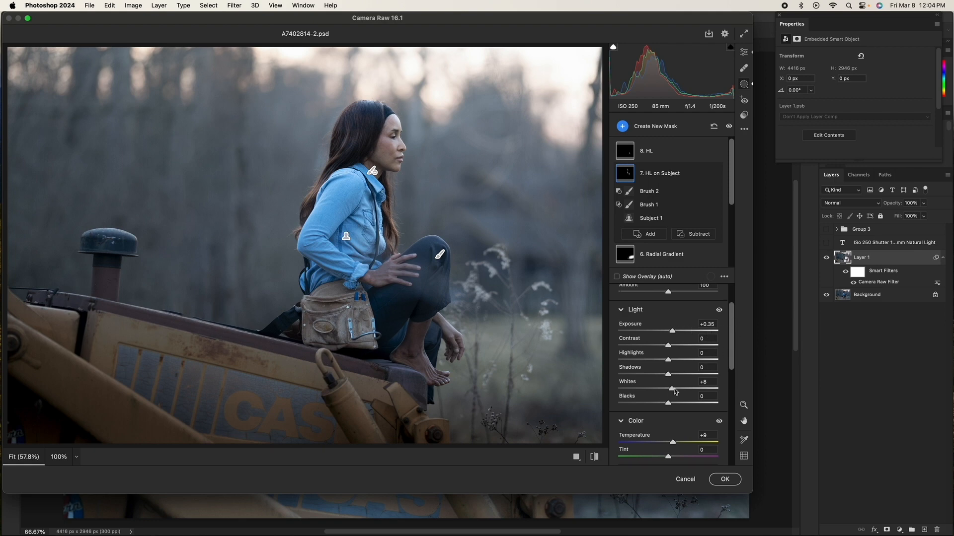
scroll(733, 356, down, 4)
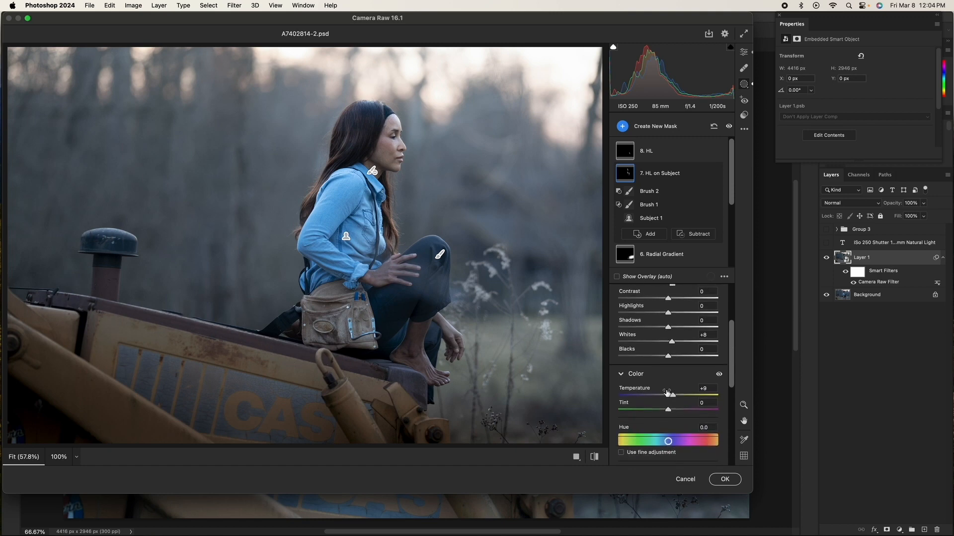
Step: Scroll through the 7. HL on Subject mask's Light and Color settings and toggle the mask's visibility off and on
scroll(731, 370, down, 10)
scroll(735, 369, up, 10)
scroll(738, 368, up, 3)
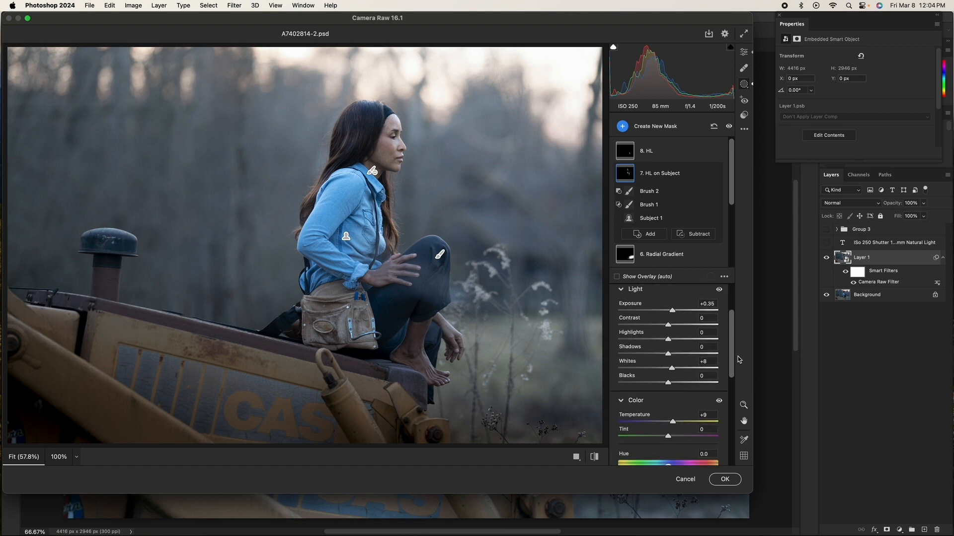
scroll(738, 360, down, 4)
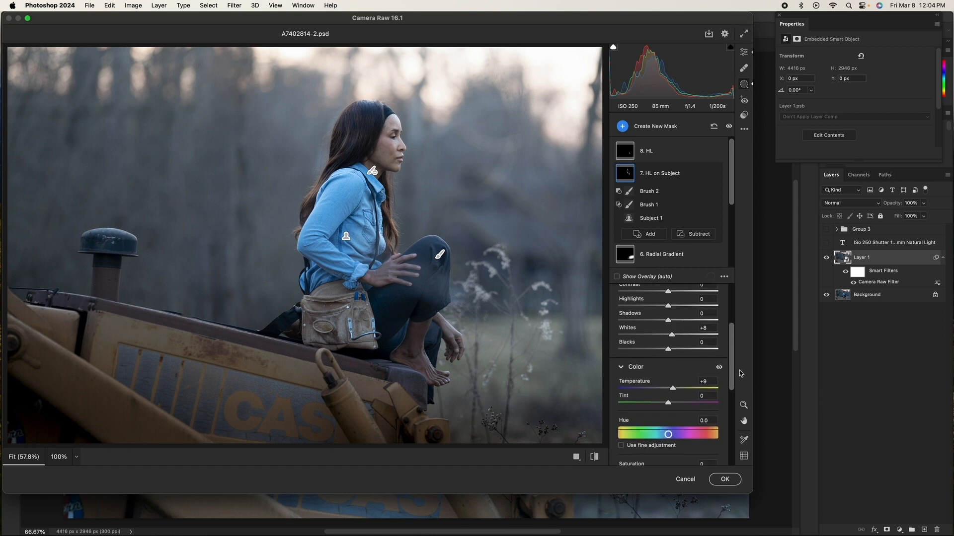
scroll(740, 373, up, 2)
scroll(739, 371, down, 5)
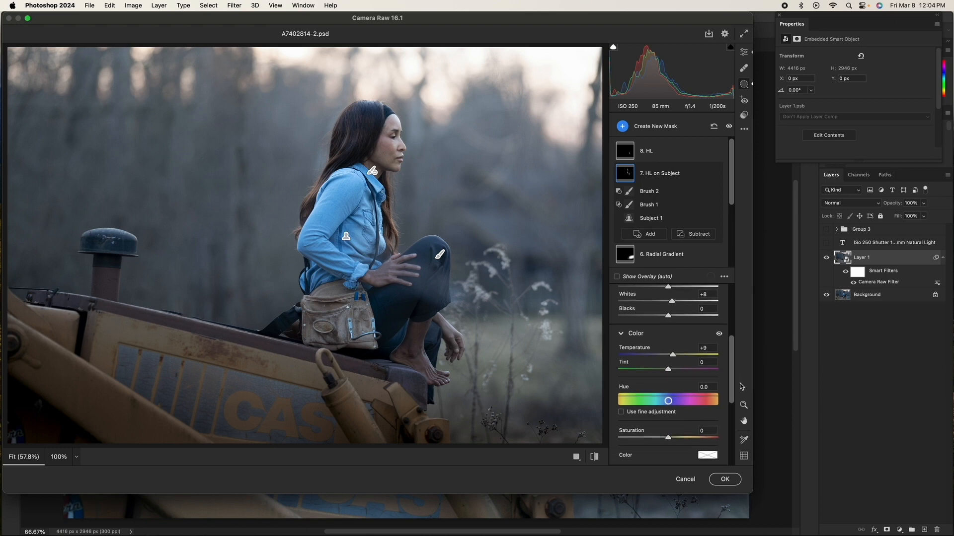
scroll(743, 392, up, 6)
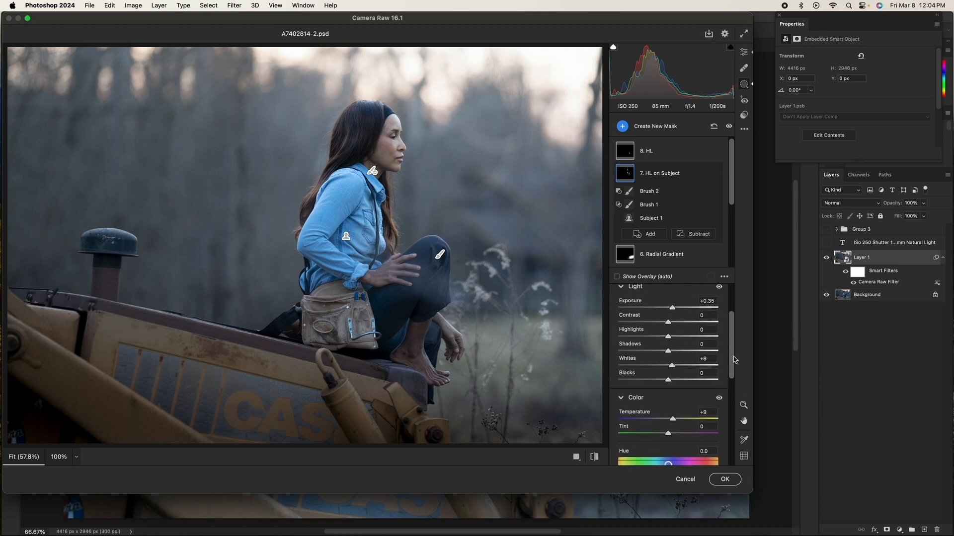
click(714, 173)
click(714, 173)
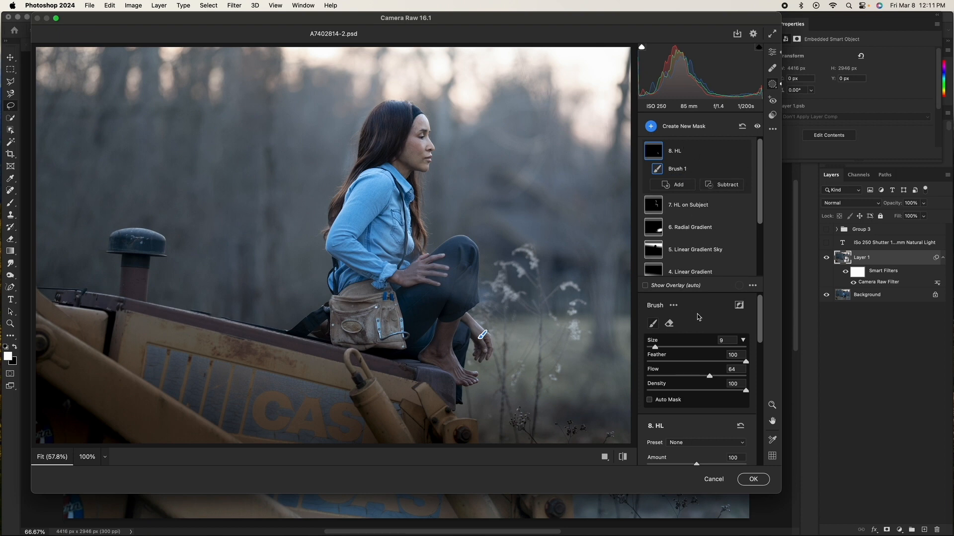
Step: Reduce the brush size and review the 8. HL mask's Light adjustments, toggling its visibility off and on to compare
key(bracketleft)
key(bracketleft)
key(bracketleft)
key(bracketleft)
key(bracketleft)
key(bracketleft)
drag(763, 314, 764, 356)
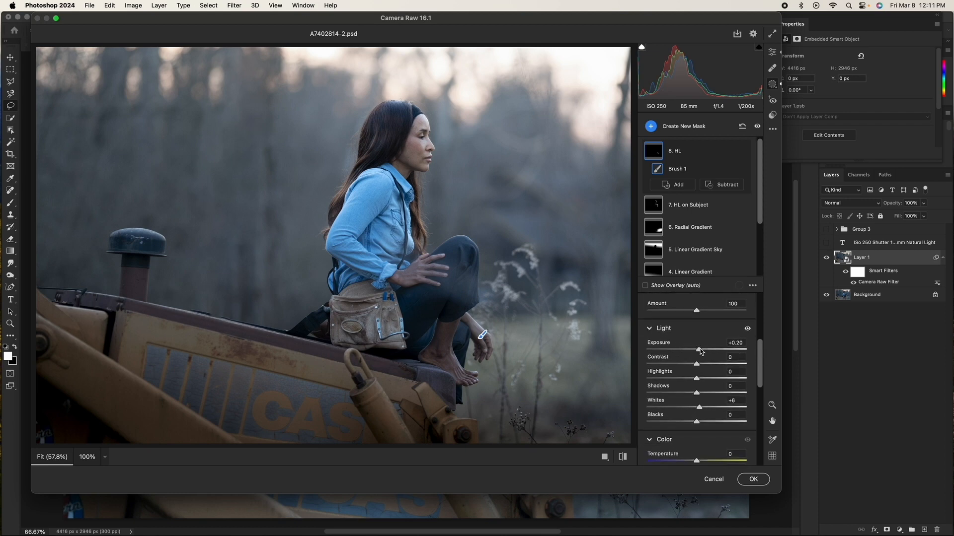
drag(760, 353, 764, 331)
click(743, 152)
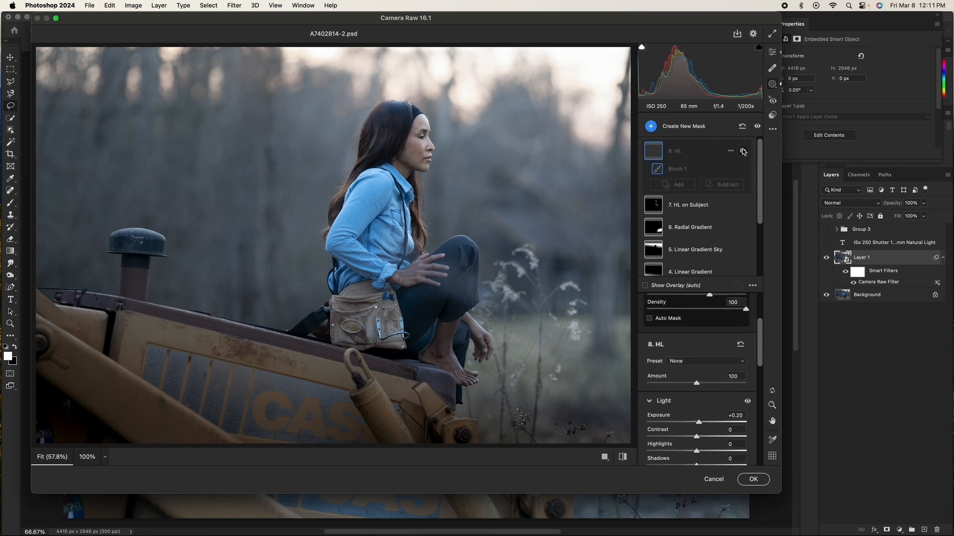
click(743, 151)
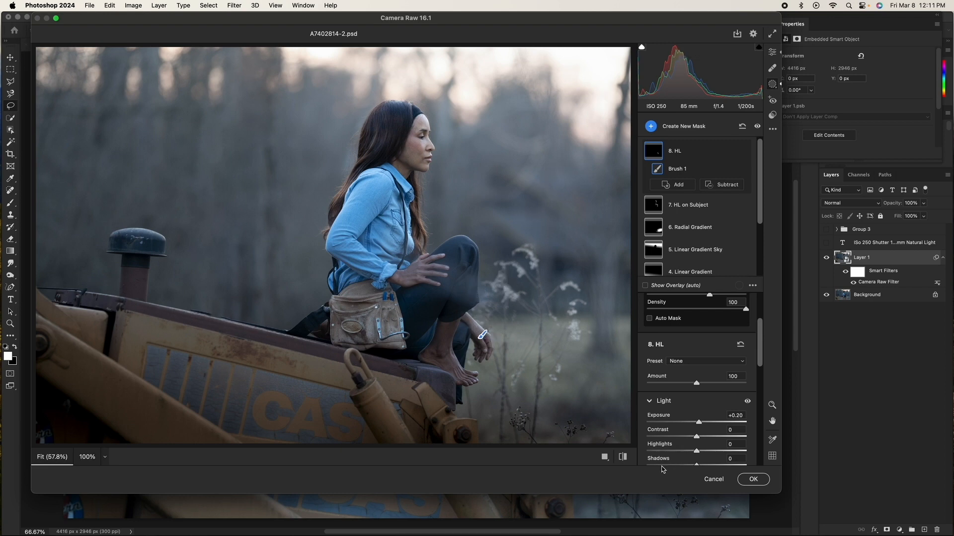
Step: Compare the before and after views, then commit the Camera Raw Filter changes
click(623, 457)
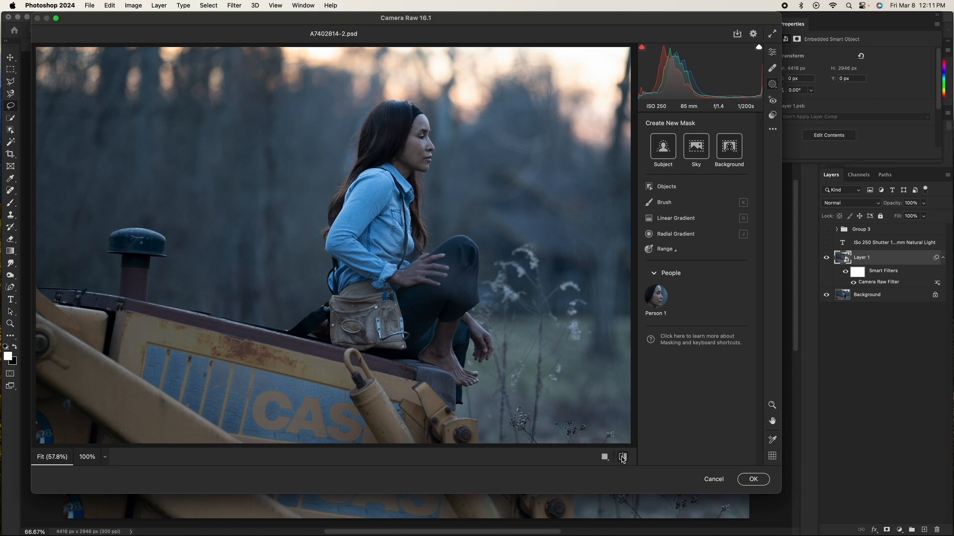
click(623, 458)
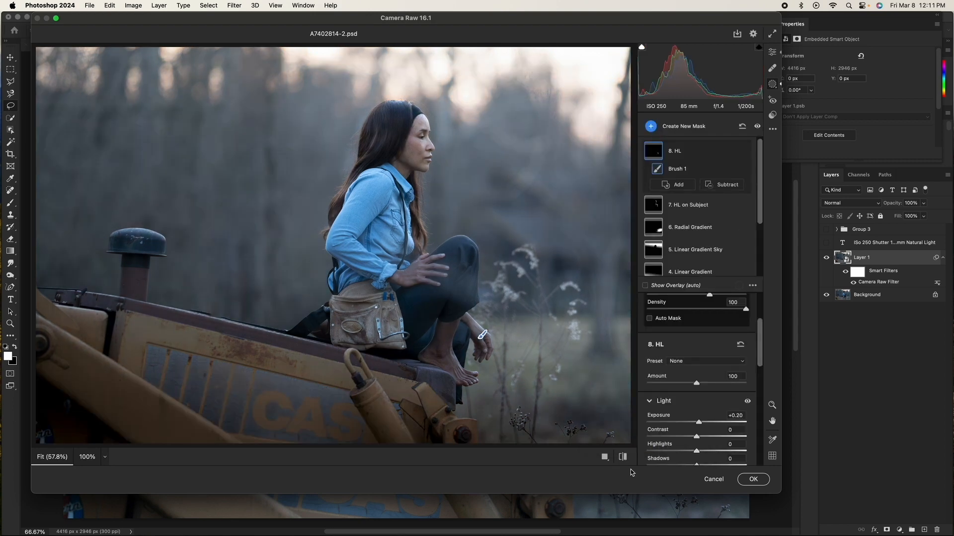
click(753, 480)
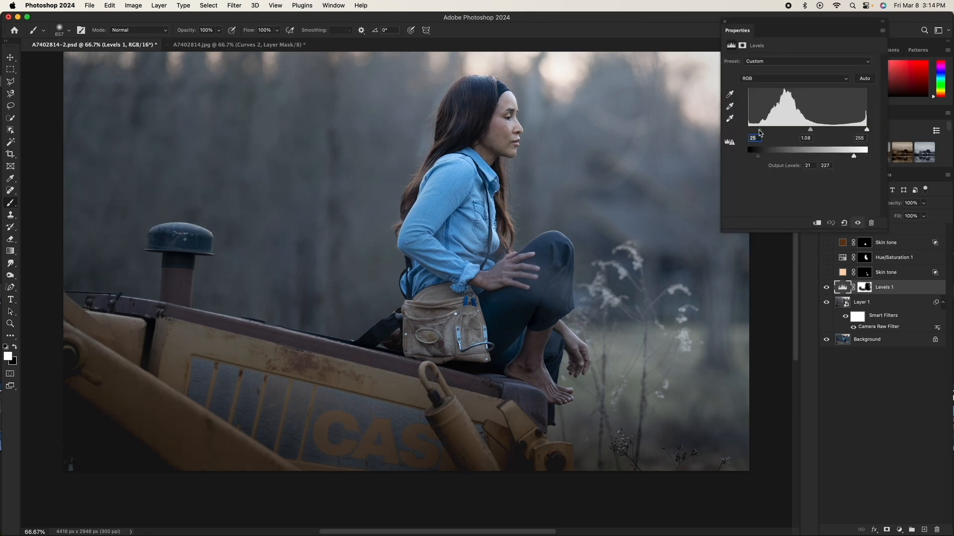
Step: Nudge the Levels 1 black input level down slightly and preview its layer mask as an overlay
key(Down)
drag(761, 130, 763, 130)
click(865, 288)
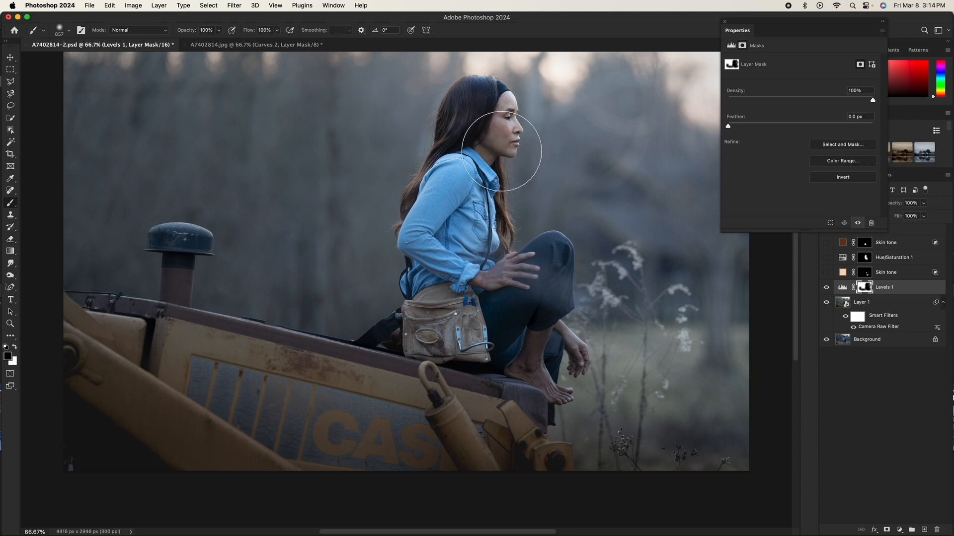
key(backslash)
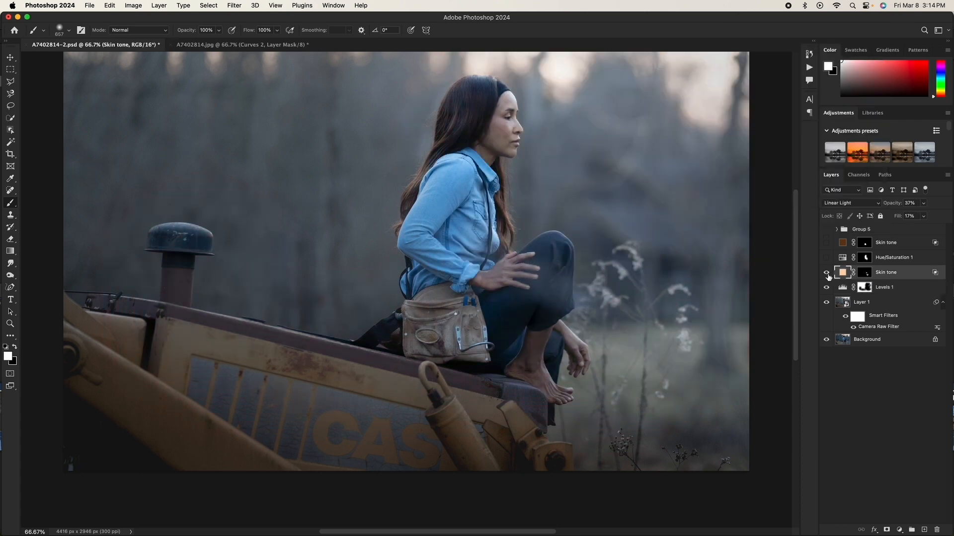
Step: Toggle the lower Skin tone layer's visibility off and on twice to compare
click(827, 274)
click(827, 274)
click(827, 274)
click(827, 274)
Step: Inspect the lower Skin tone fill layer's colour in the Color Picker and preview its mask as an overlay
click(900, 530)
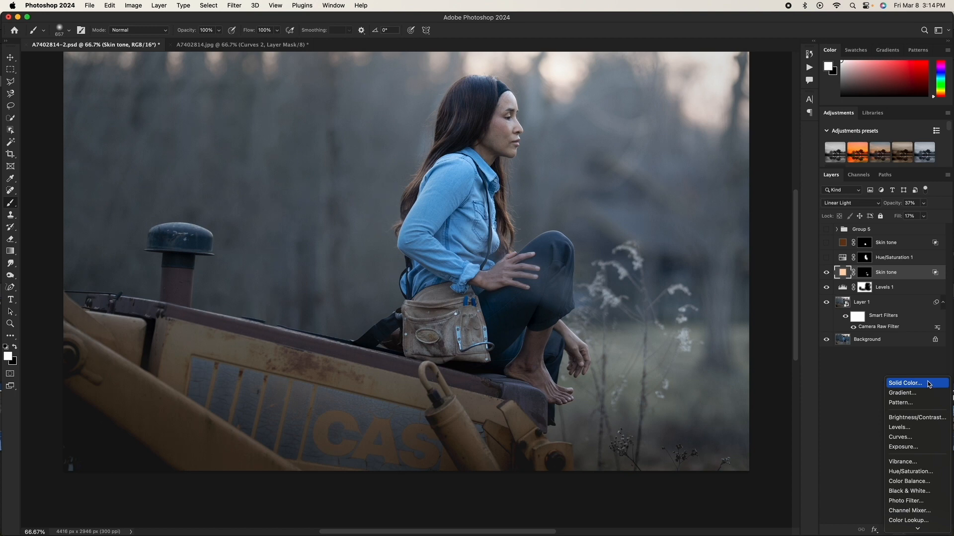
click(851, 415)
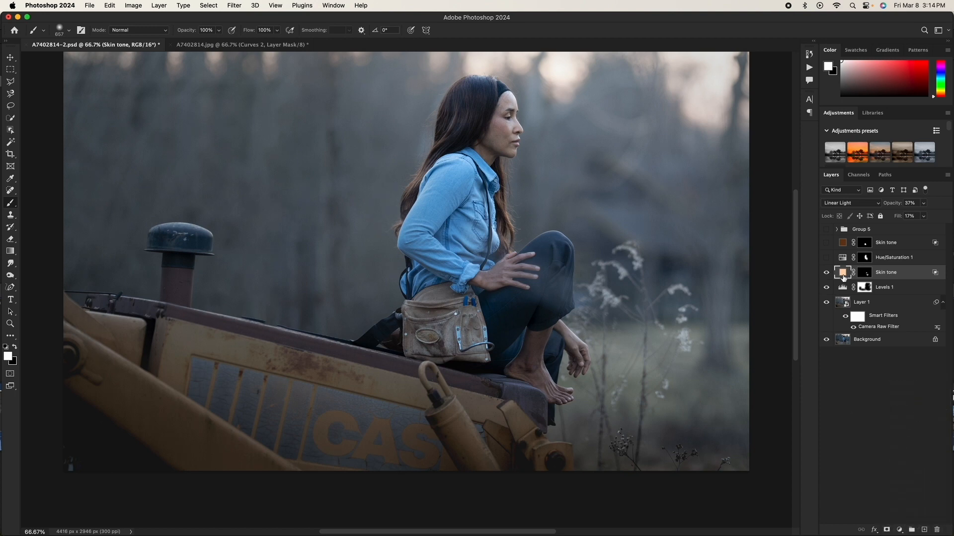
double_click(843, 276)
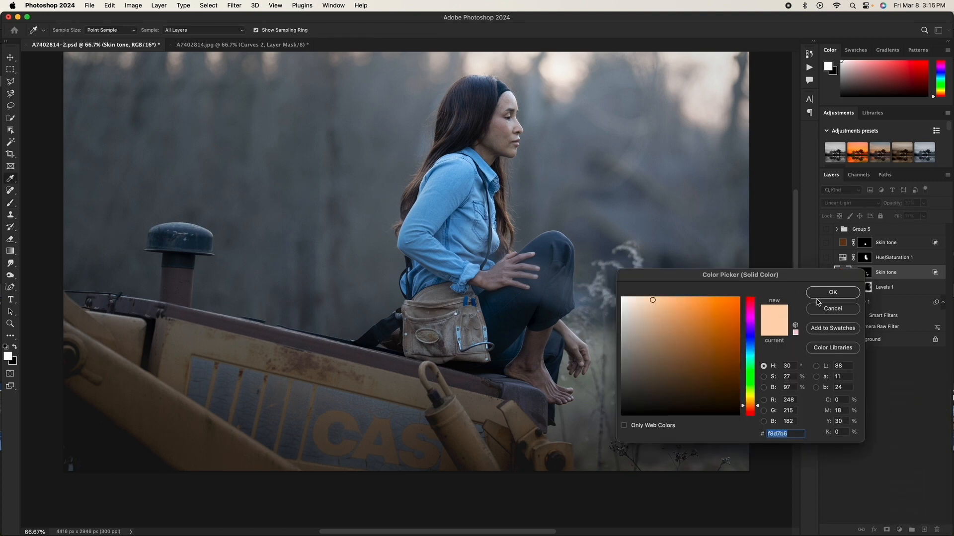
click(858, 293)
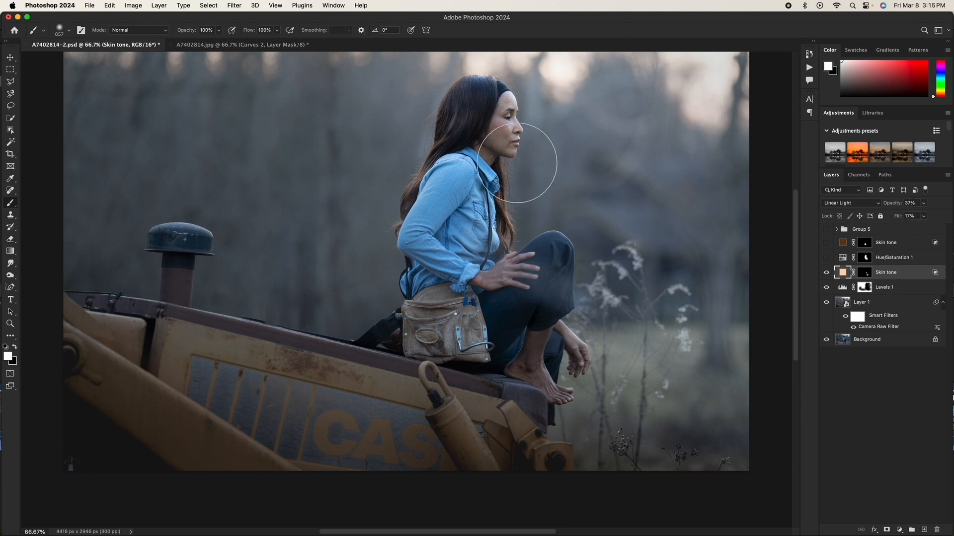
key(backslash)
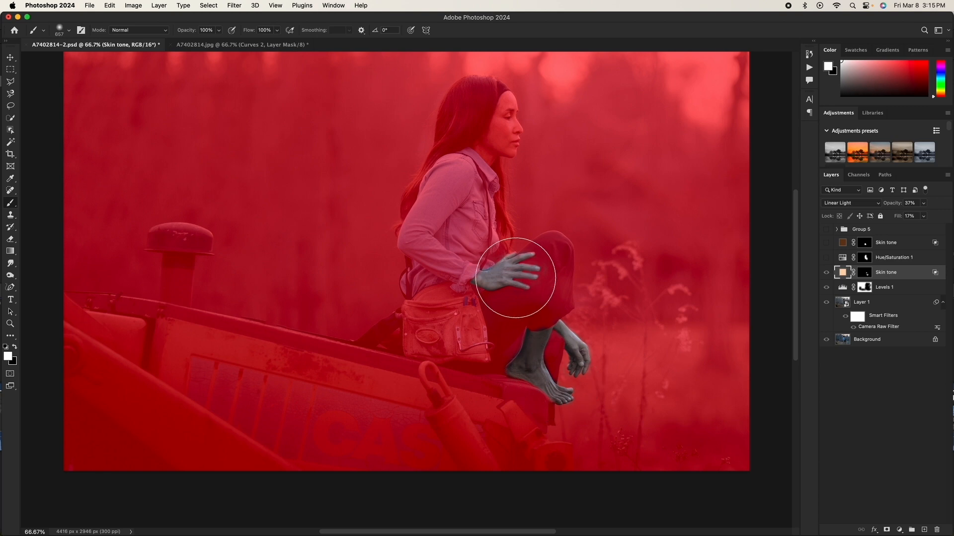
key(backslash)
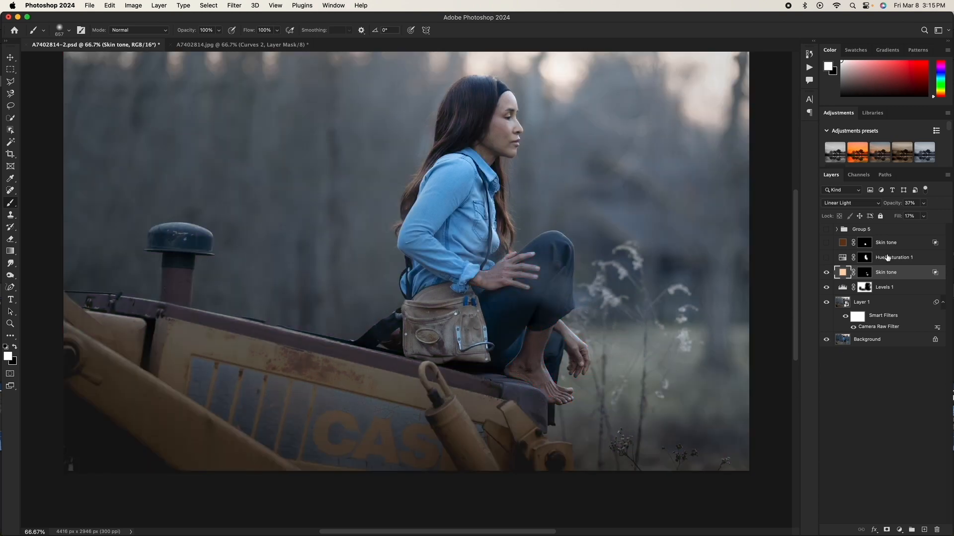
Step: Turn on the Hue/Saturation 1 layer and nudge its Blues hue slider slightly higher
click(889, 259)
click(827, 258)
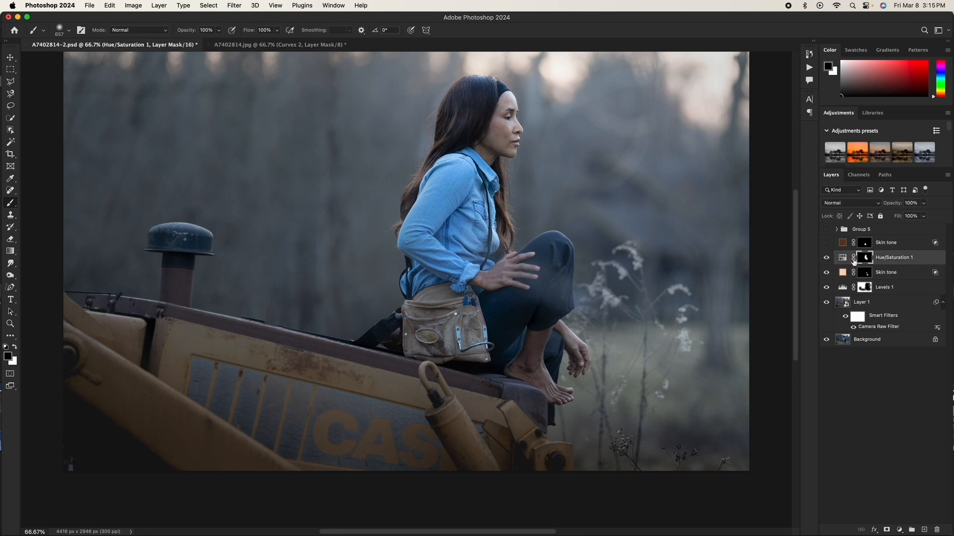
double_click(841, 257)
click(755, 75)
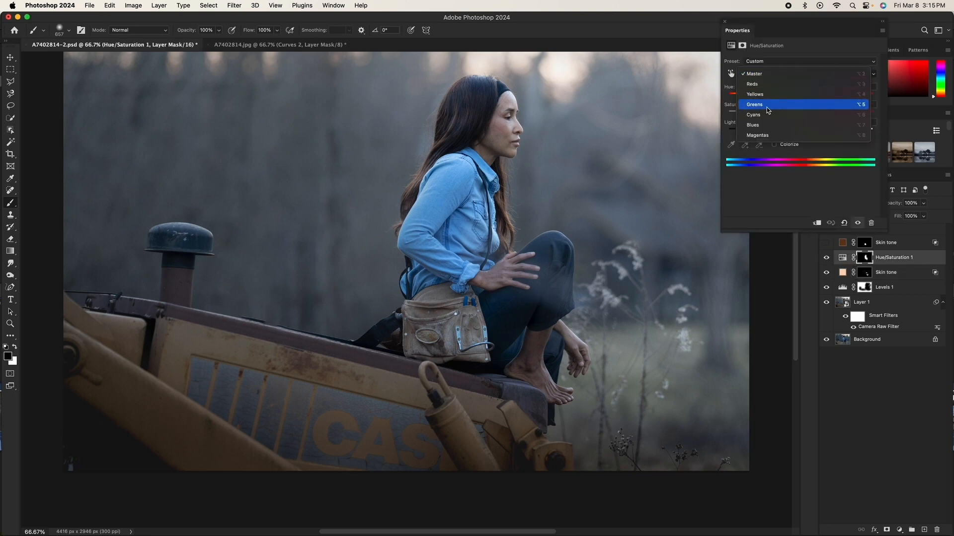
click(753, 125)
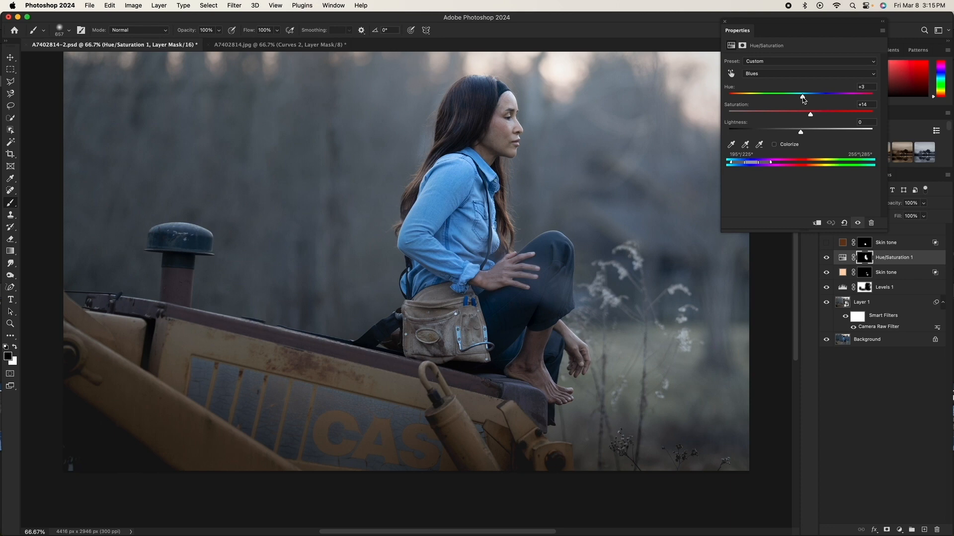
drag(803, 99, 805, 100)
click(724, 21)
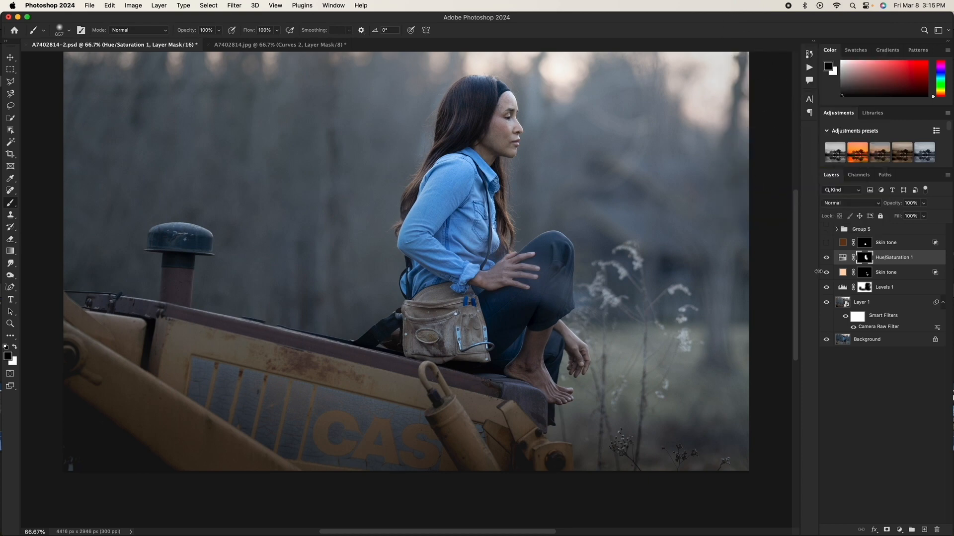
Step: Turn on the upper Skin tone layer and review its fill colour in the Color Picker
click(827, 243)
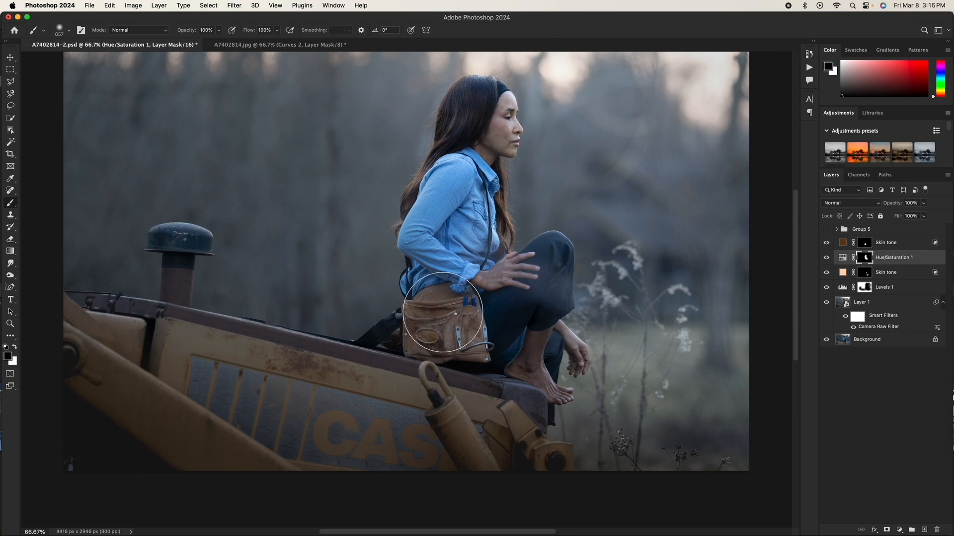
click(887, 242)
click(899, 530)
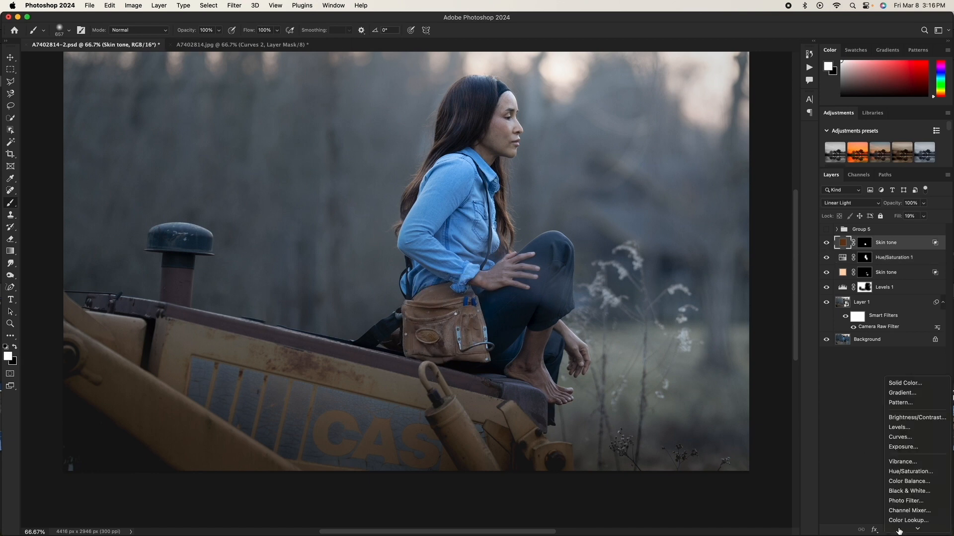
click(864, 405)
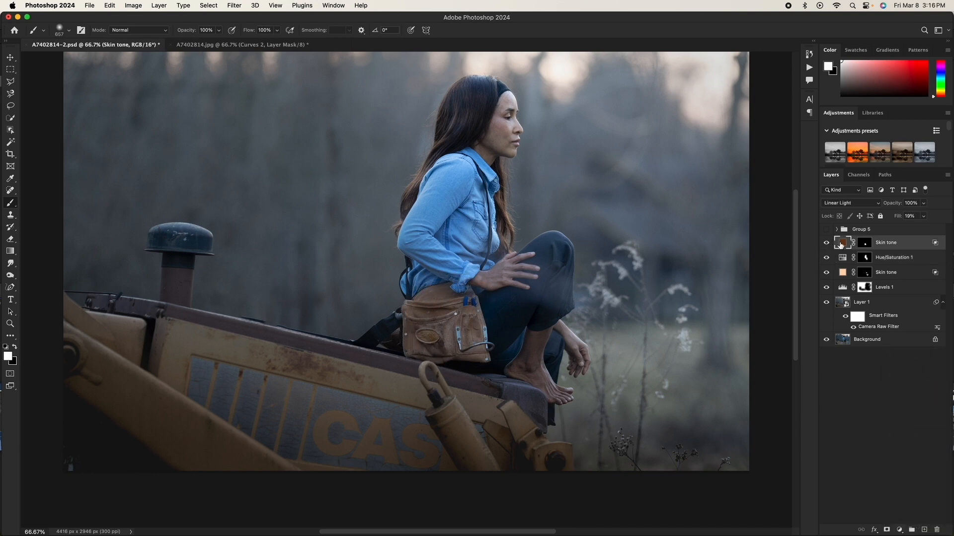
double_click(841, 242)
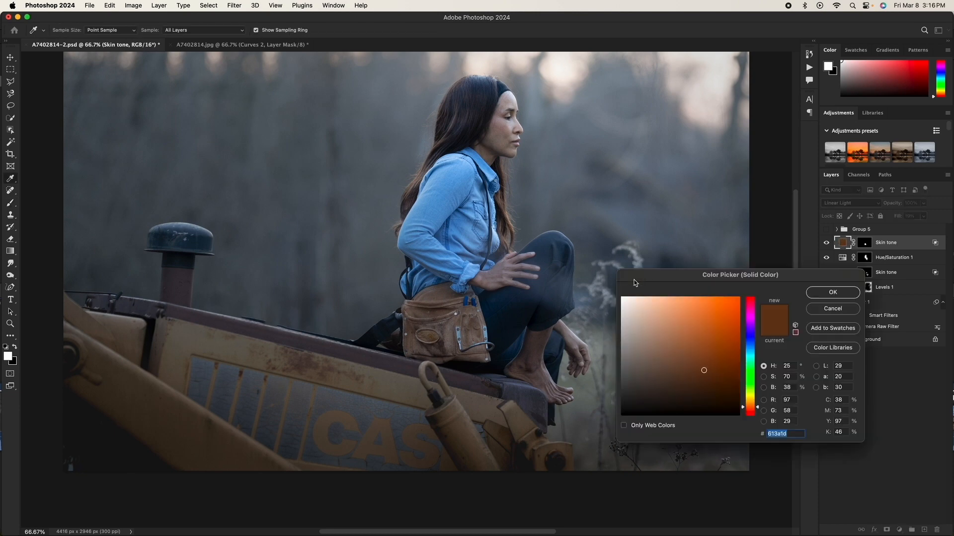
click(847, 310)
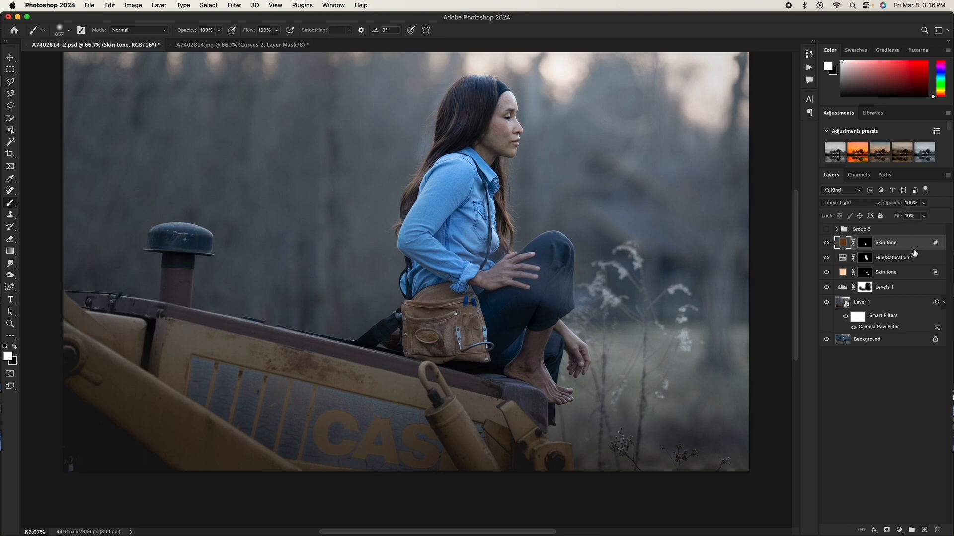
mouse_move(486, 349)
mouse_down()
mouse_move(450, 348)
mouse_move(437, 324)
mouse_up()
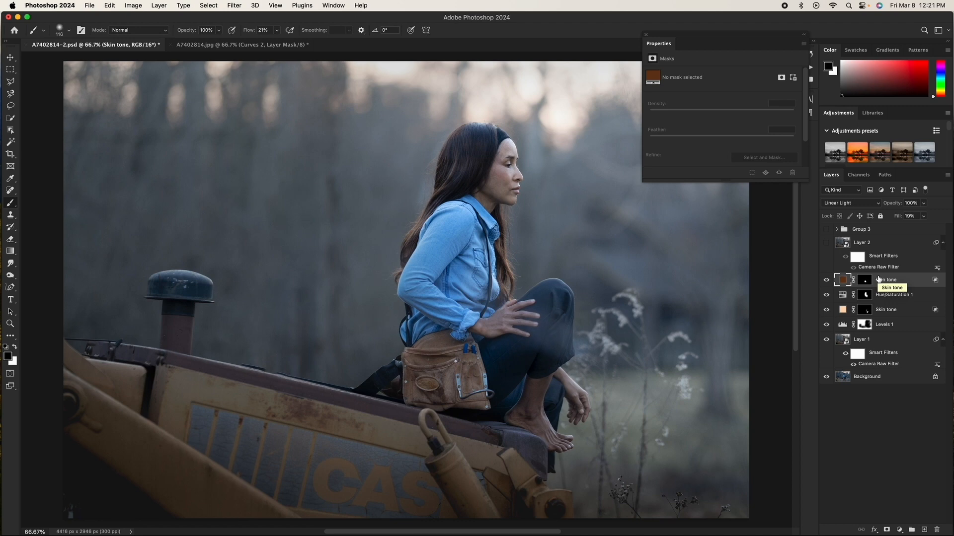
key(super+alt+shift+e)
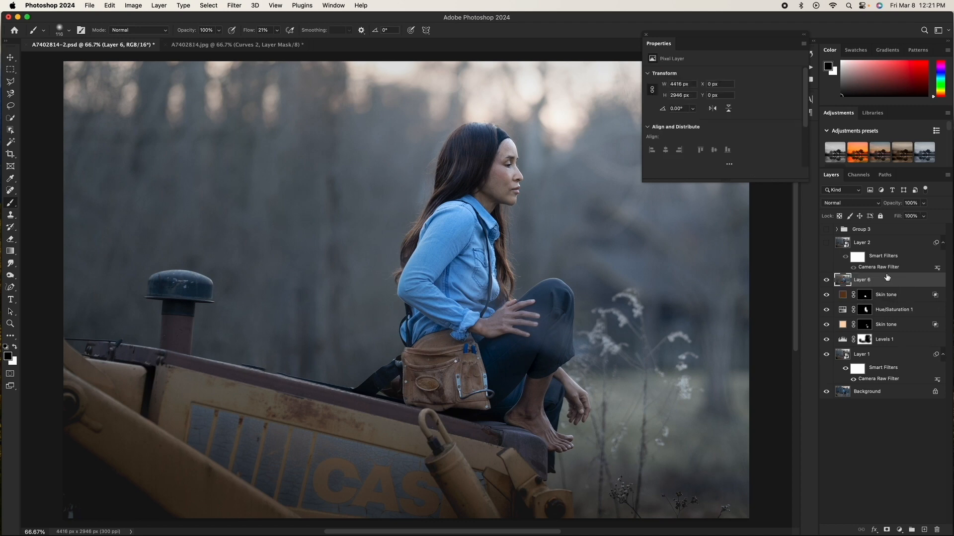
right_click(887, 278)
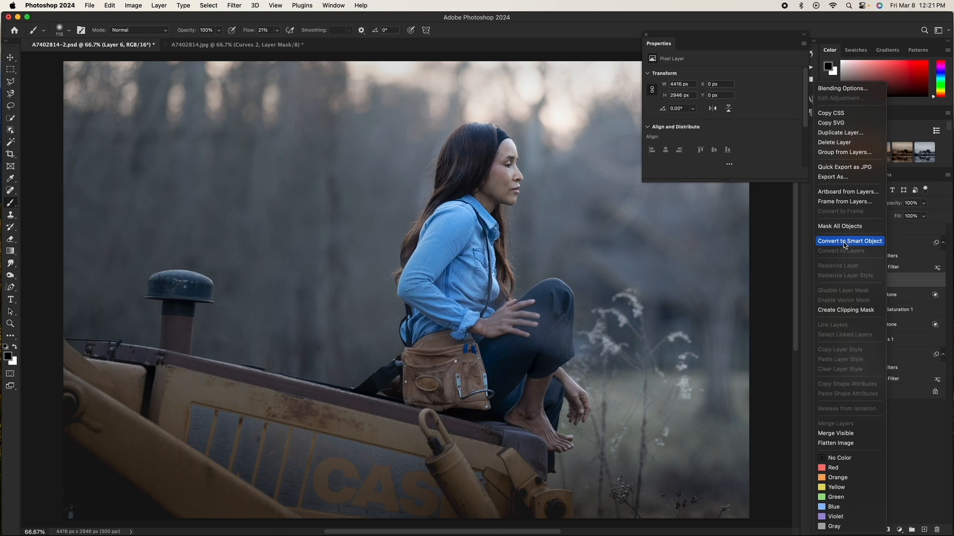
click(843, 242)
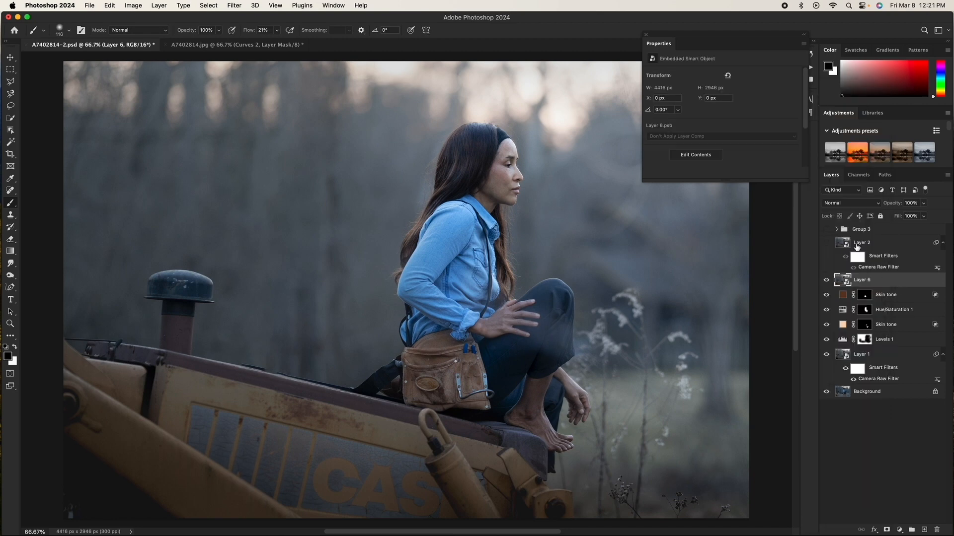
key(Delete)
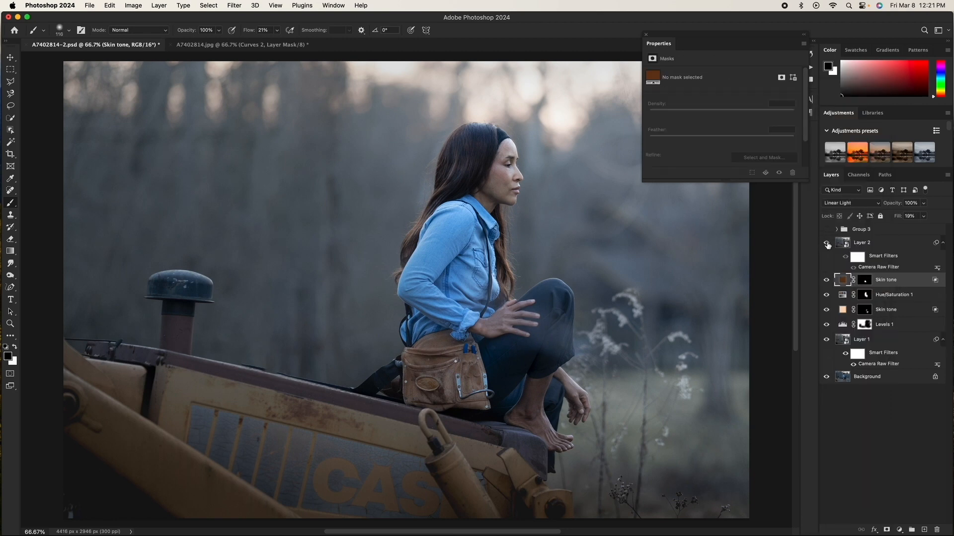
Step: Open Layer 2's Camera Raw Filter and adjust the Noise Reduction slider in the Detail panel while zoomed in on the face
double_click(876, 268)
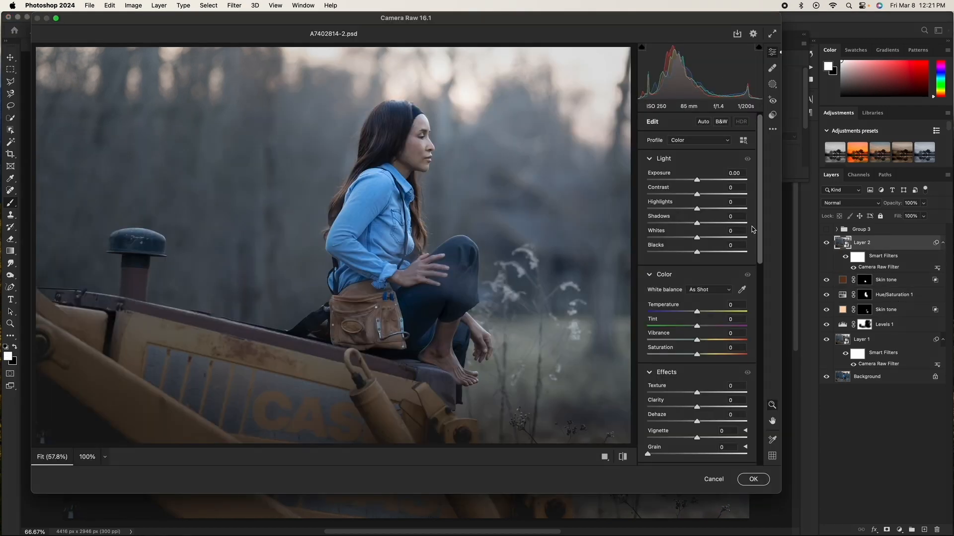
drag(761, 226, 762, 392)
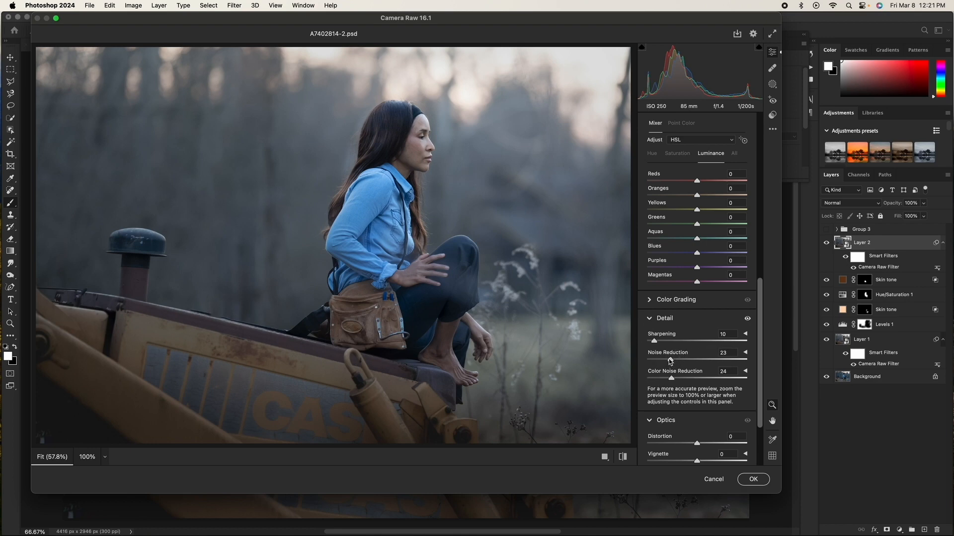
key(super+equal)
key(super+equal)
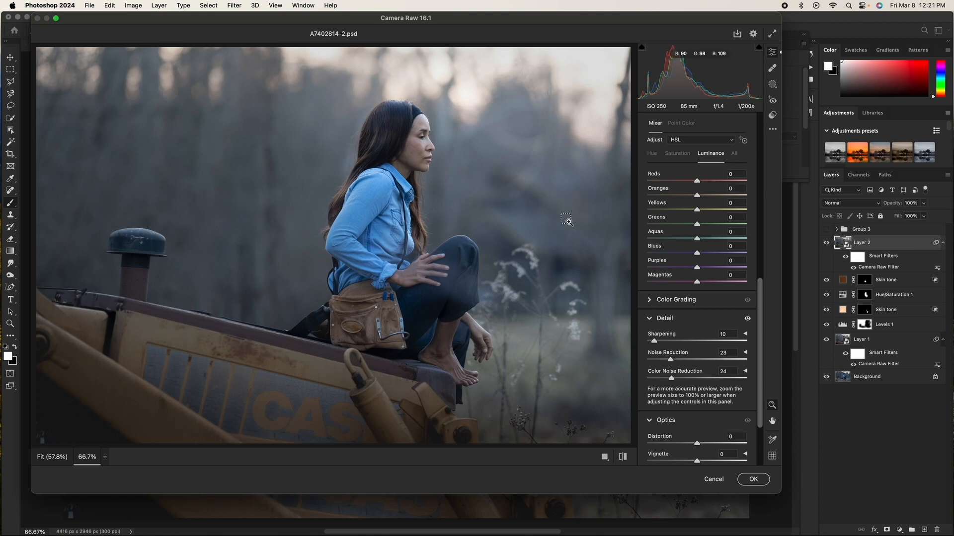
key(super+equal)
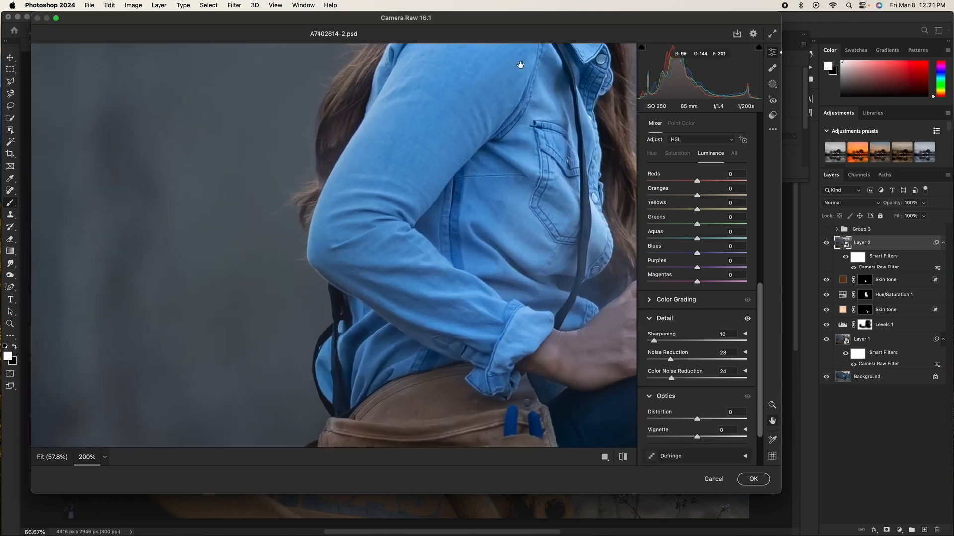
drag(489, 139, 315, 341)
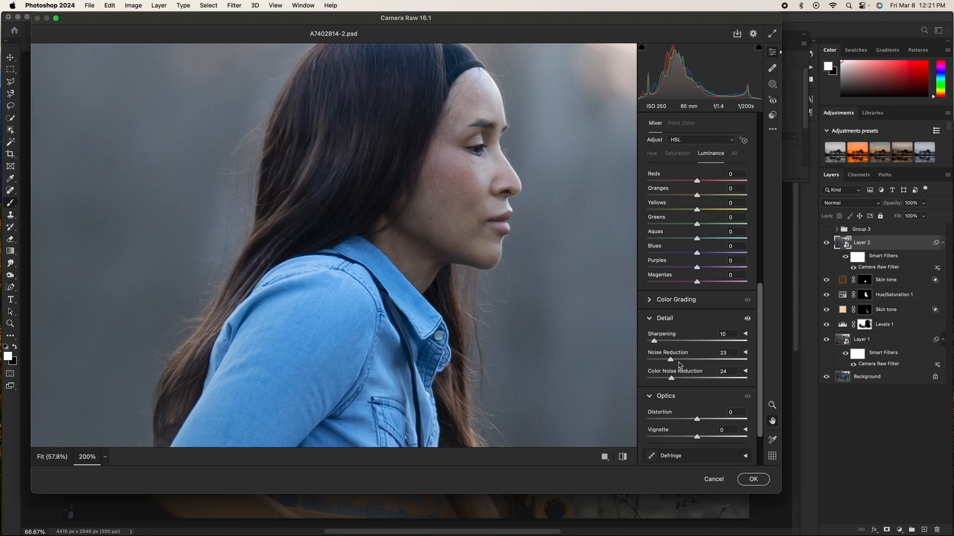
drag(670, 359, 655, 360)
drag(661, 364, 664, 365)
drag(666, 363, 668, 362)
mouse_move(672, 379)
mouse_down()
mouse_move(647, 380)
mouse_move(667, 380)
mouse_up()
Step: Toggle the before/after preview twice and apply the Camera Raw Filter changes
click(621, 457)
click(622, 457)
click(752, 480)
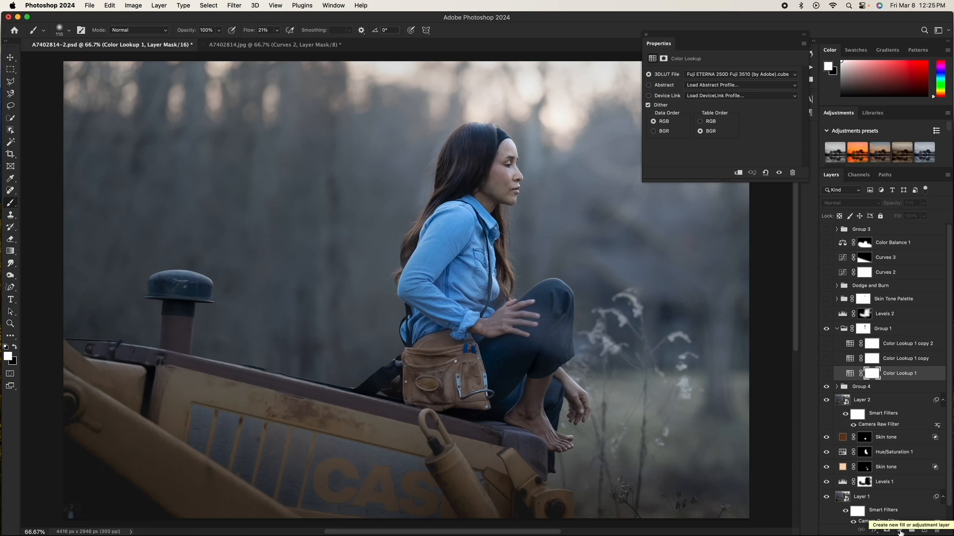
Step: Turn on the Color Lookup 1 layer in Group 1 and review its 3DLUT file list
click(901, 532)
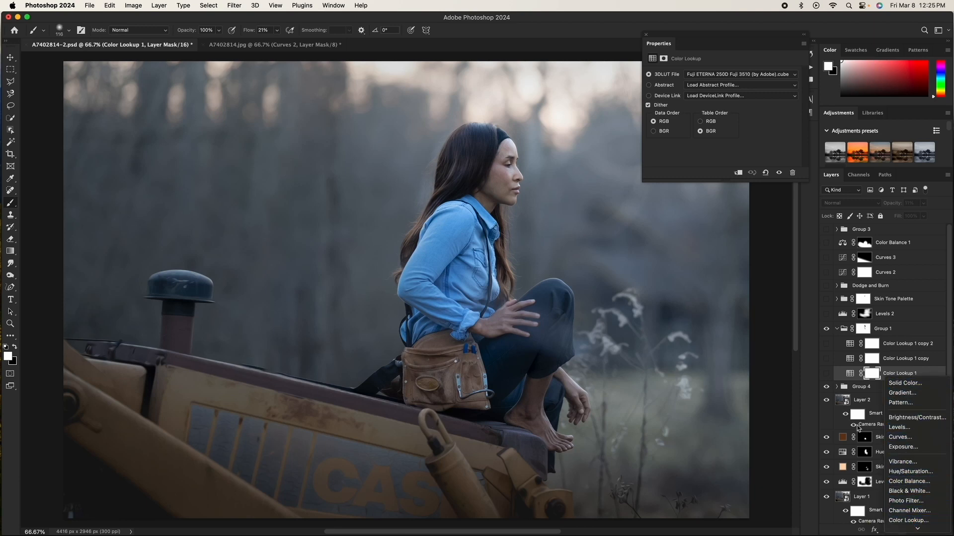
click(852, 379)
click(826, 373)
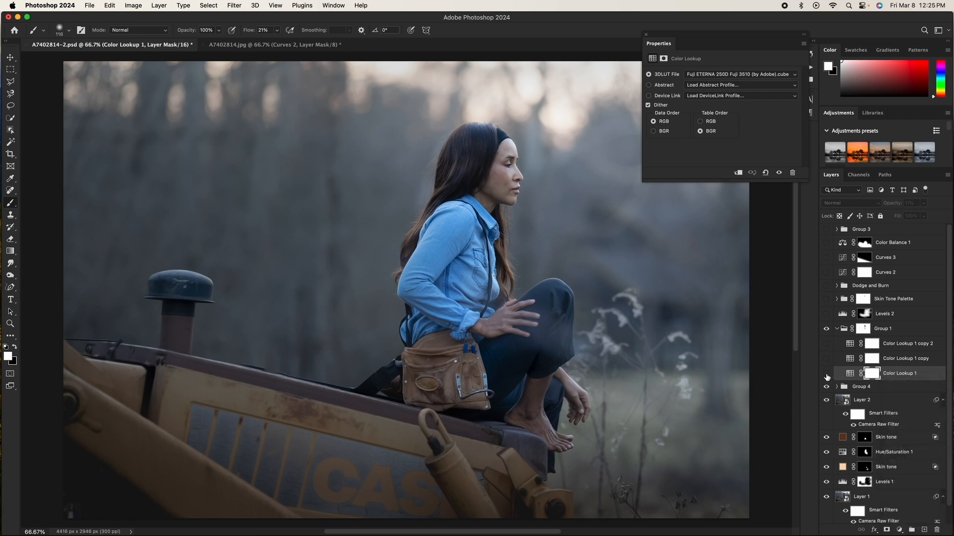
click(705, 77)
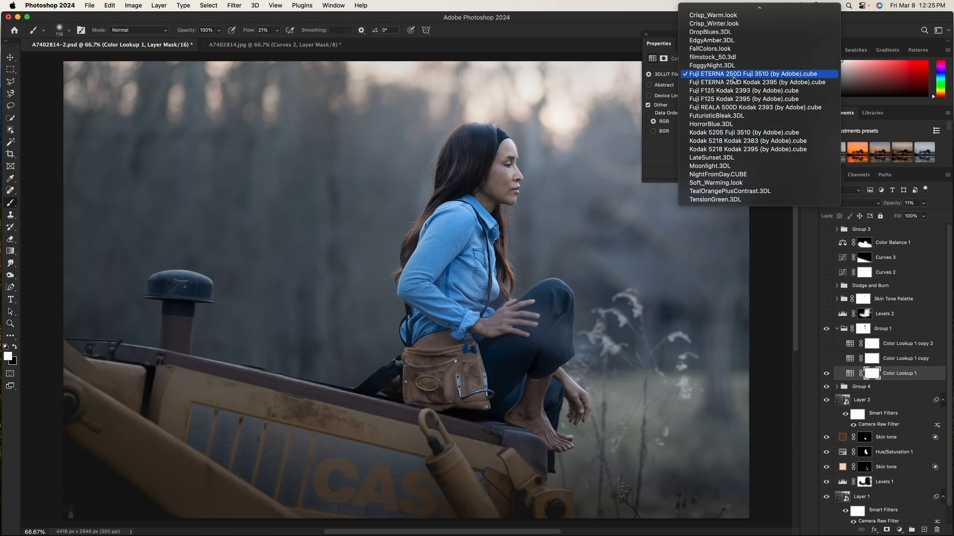
click(791, 261)
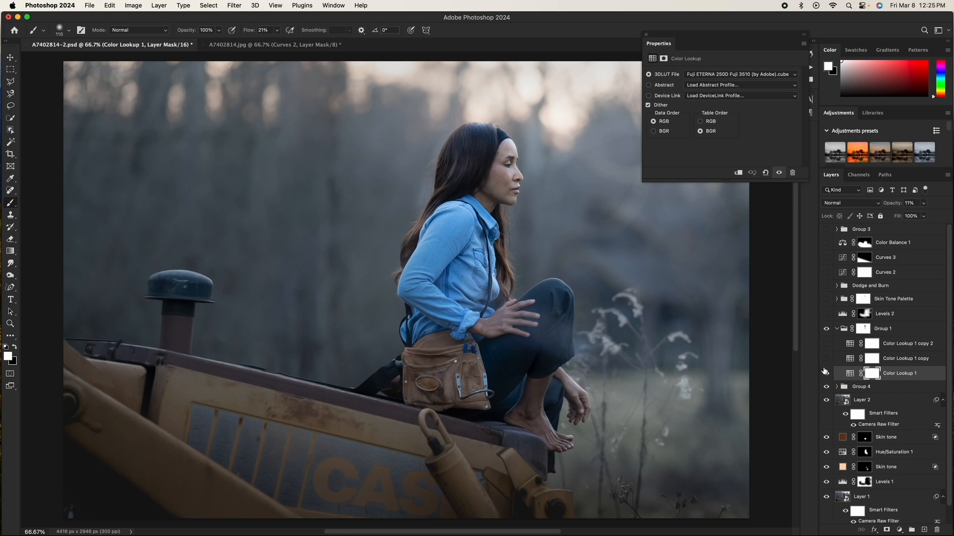
Step: Toggle Color Lookup 1 off and on, then turn on Color Lookup 1 copy and review its 3DLUT file choice
click(826, 374)
click(826, 374)
click(827, 360)
click(850, 361)
click(714, 74)
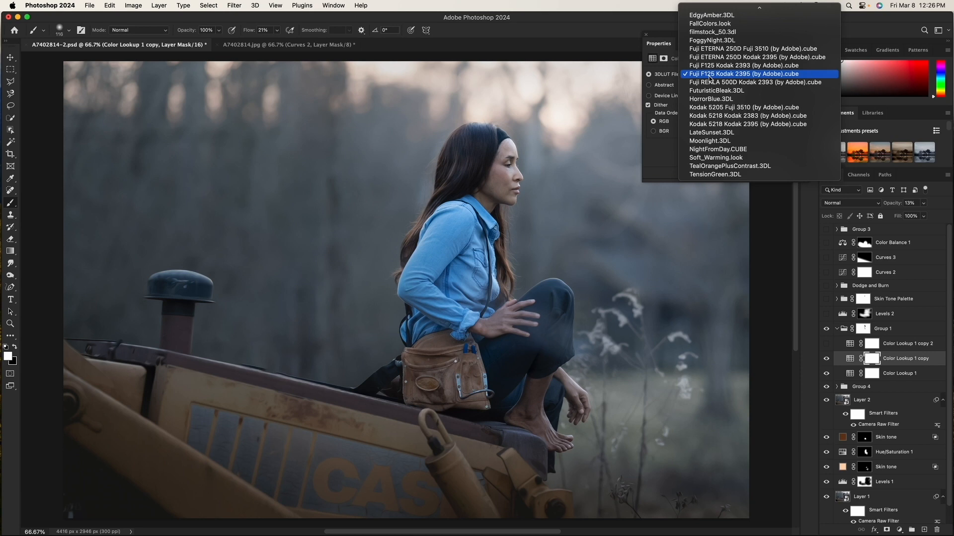
click(710, 75)
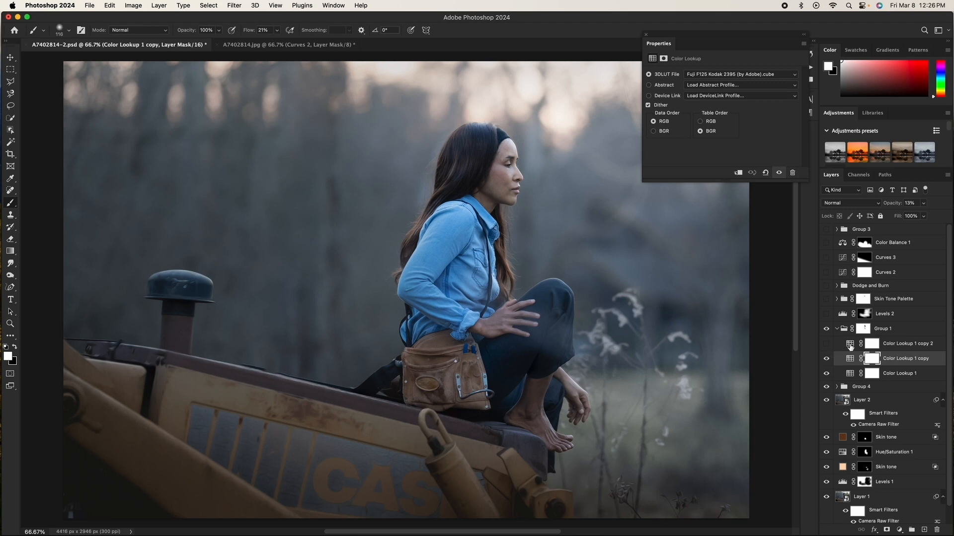
Step: Turn on Color Lookup 1 copy 2, toggling it to compare, and review its Kodak 5218 Kodak 2395 LUT
click(850, 347)
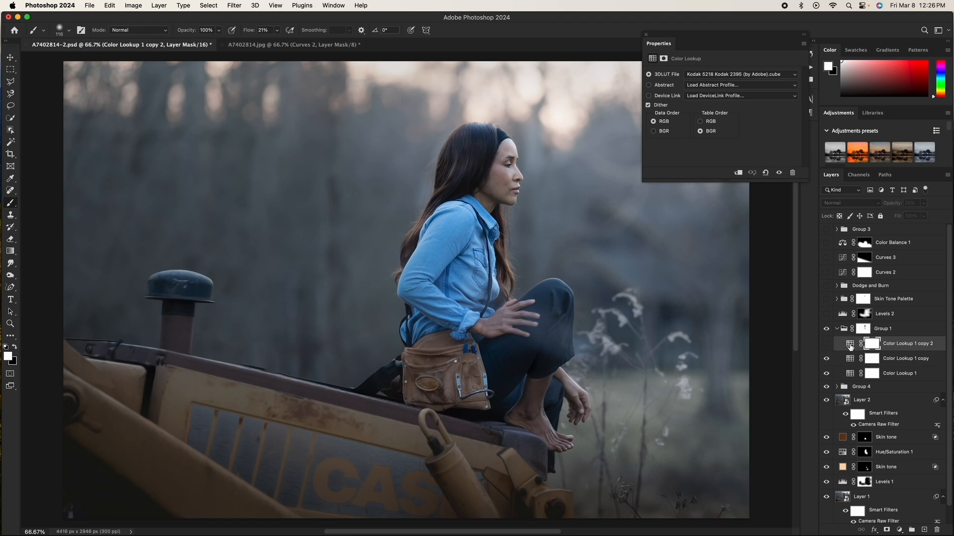
click(827, 344)
click(827, 345)
click(827, 344)
click(827, 344)
click(827, 345)
click(848, 346)
click(717, 76)
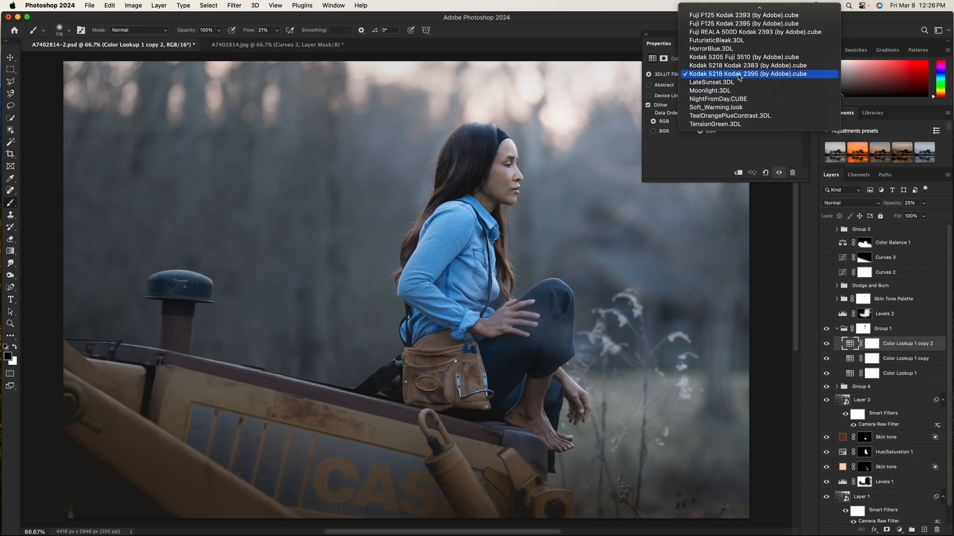
click(763, 76)
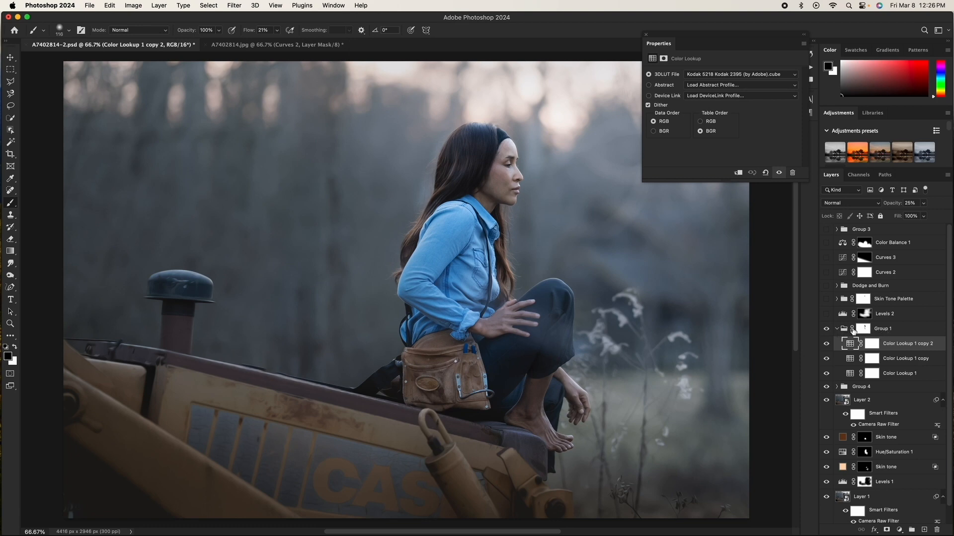
Step: Collapse Group 1, toggle its visibility to compare, and select its layer mask
click(836, 329)
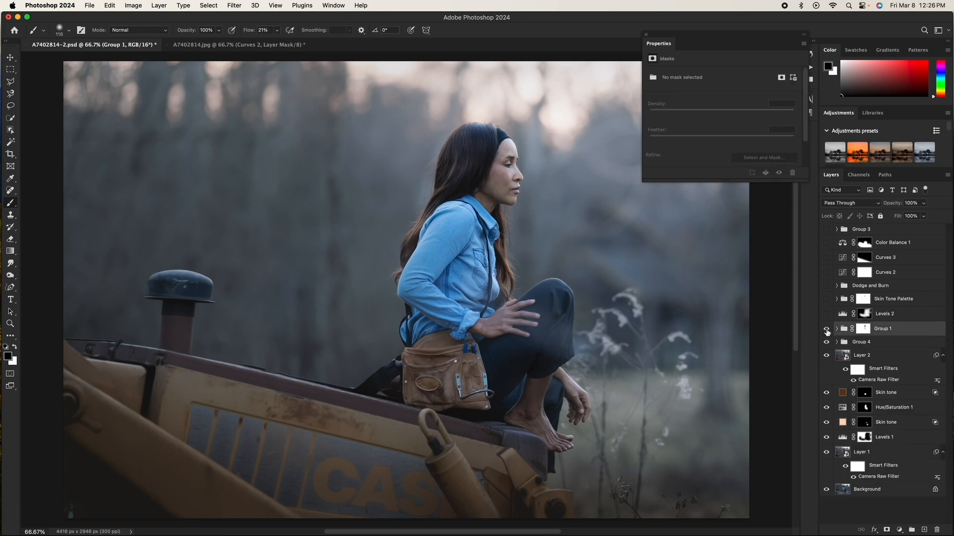
click(827, 330)
click(827, 330)
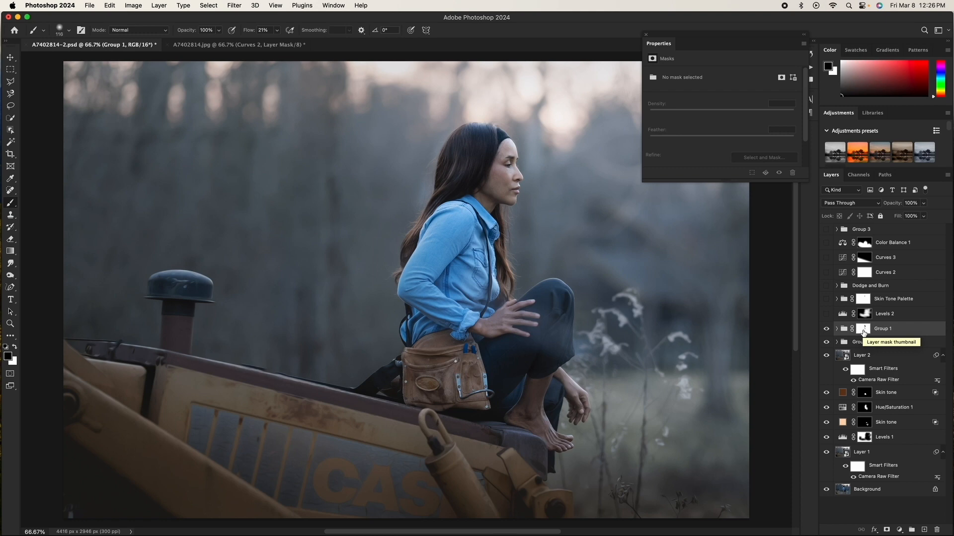
click(863, 329)
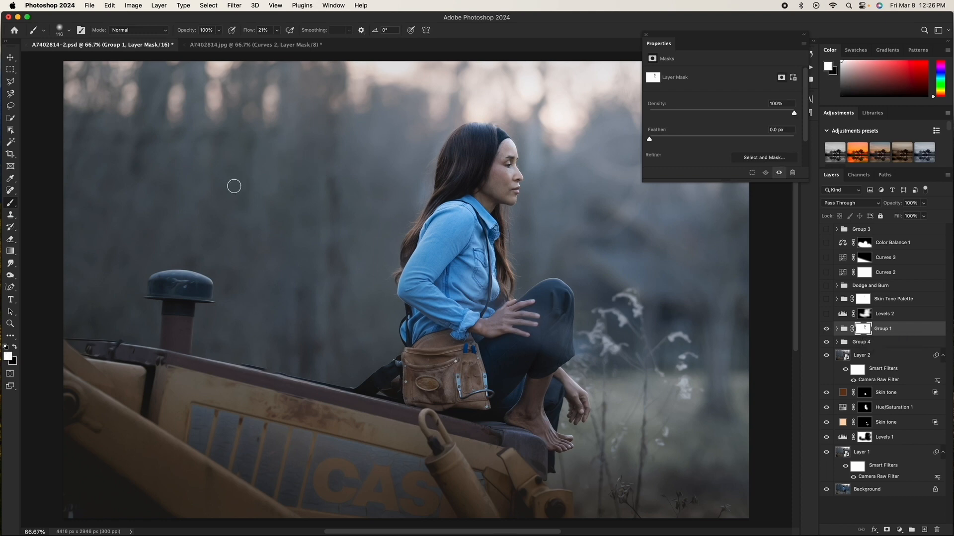
key(x)
key(backslash)
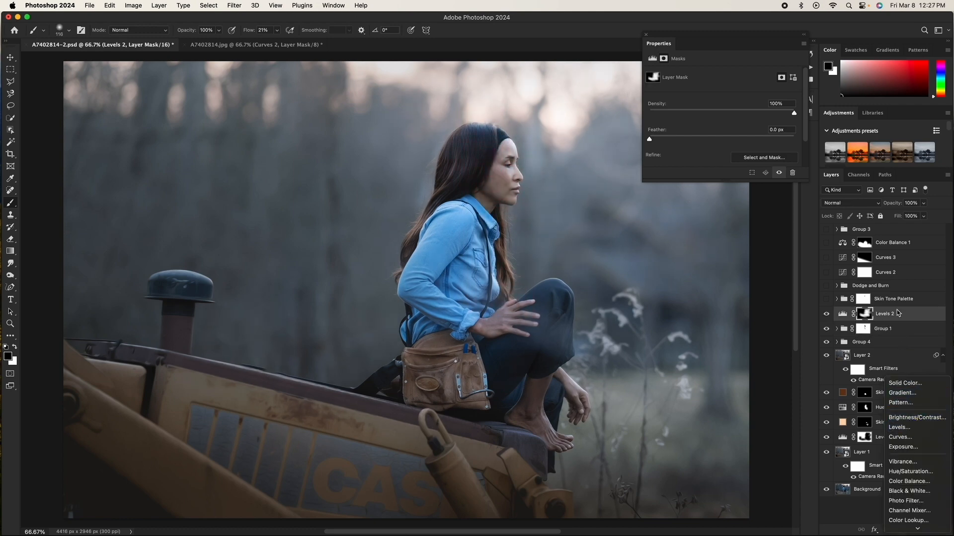
Step: Open the Levels 2 adjustment settings and toggle the layer off and on to compare
click(861, 312)
click(842, 313)
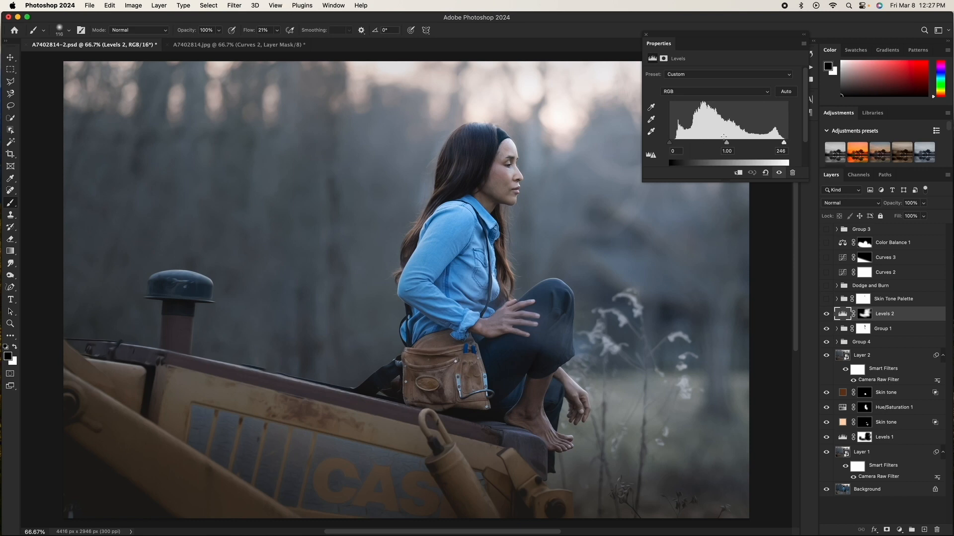
click(825, 314)
click(825, 314)
Step: Select the Levels 2 mask and preview it as an overlay, then hide the overlay
click(865, 313)
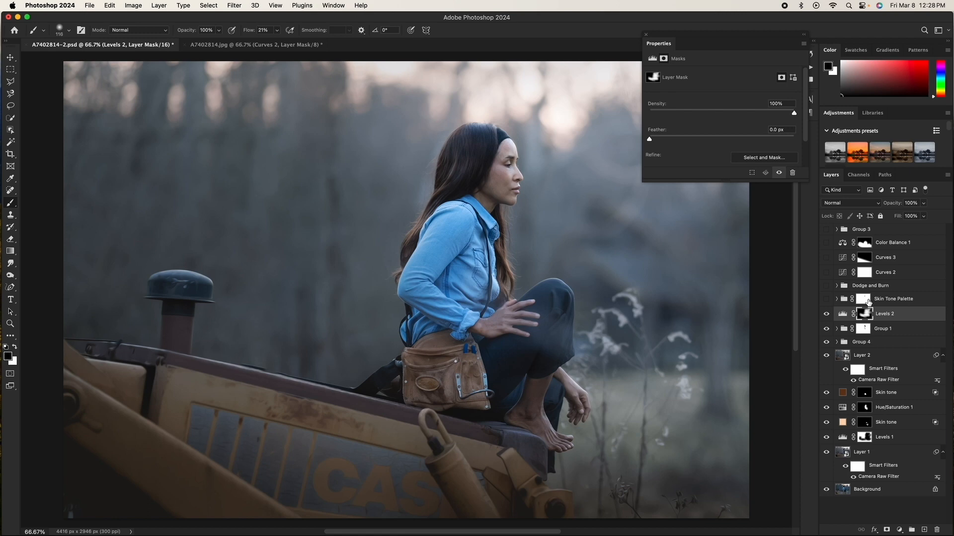
key(backslash)
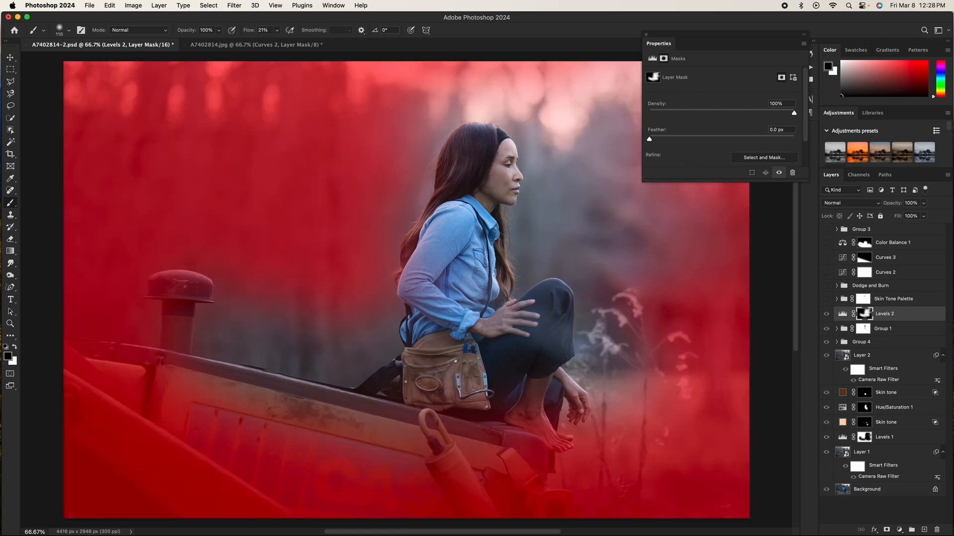
key(backslash)
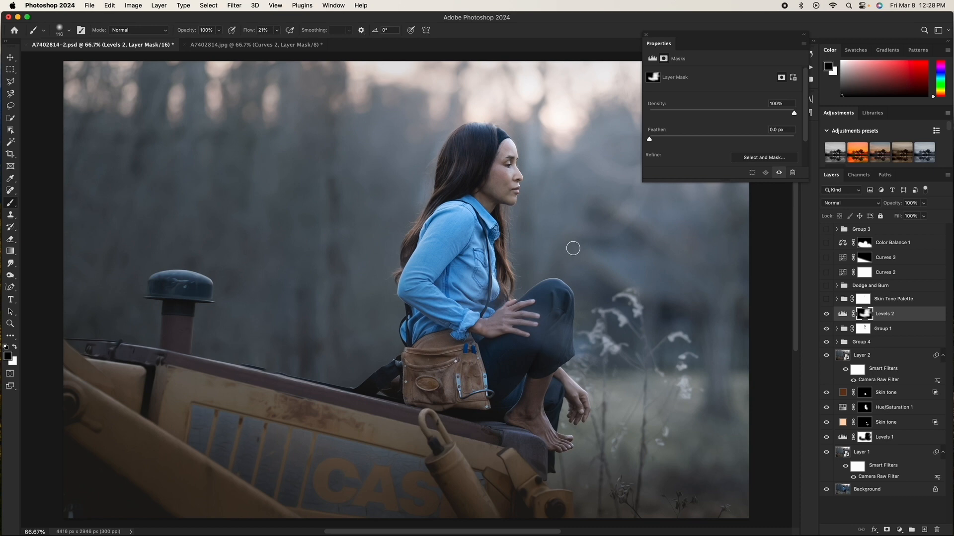
Step: Turn on the Skin Tone Palette and Dodge and Burn groups, toggling Dodge and Burn to compare, and expand it
click(826, 299)
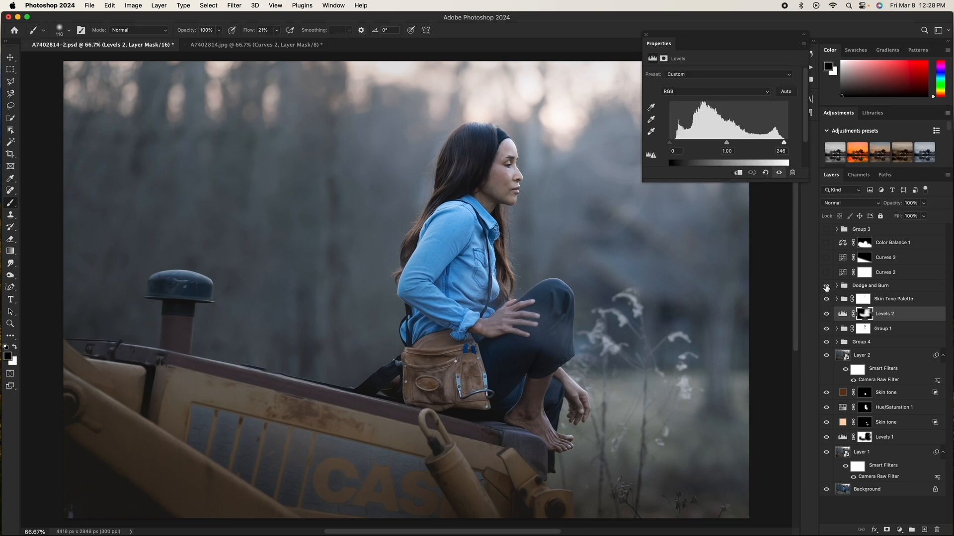
click(826, 287)
click(826, 286)
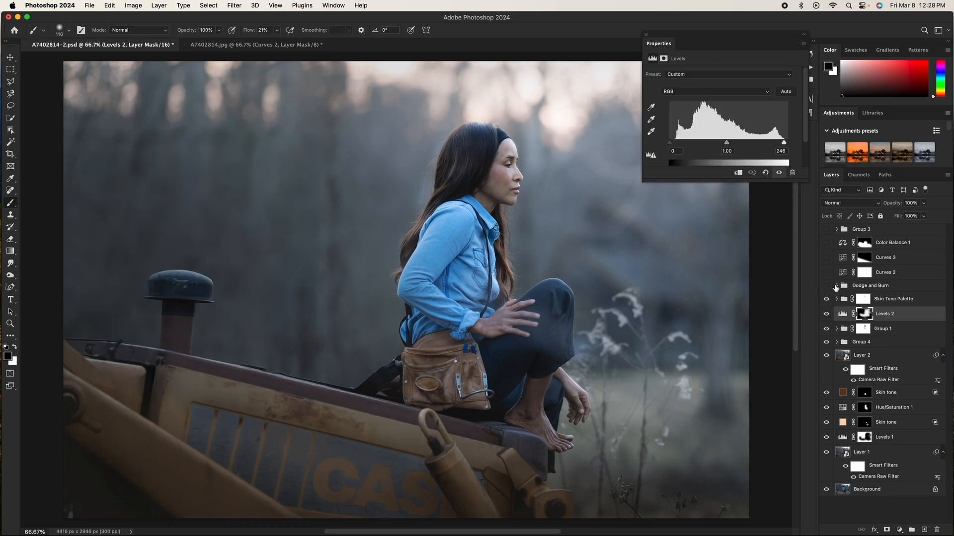
click(870, 286)
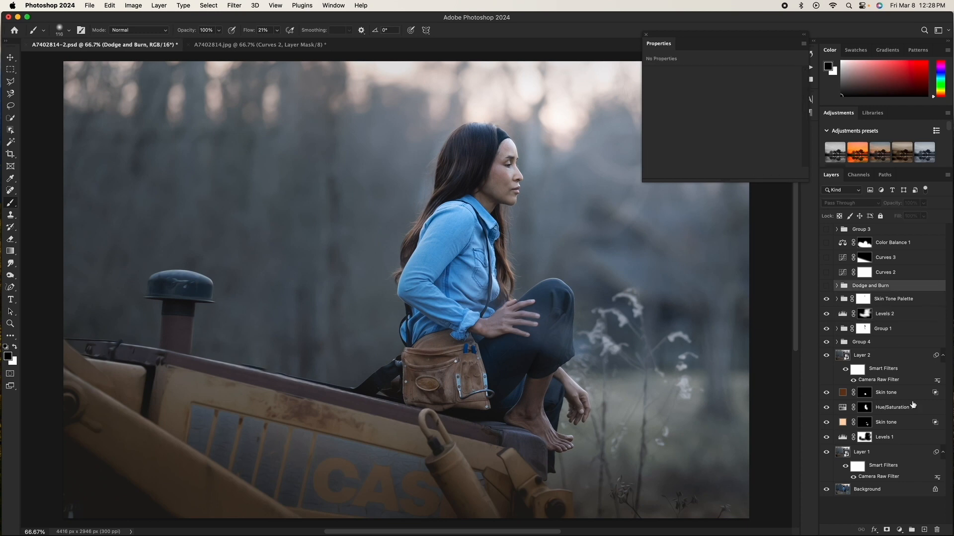
click(826, 287)
click(826, 287)
click(826, 287)
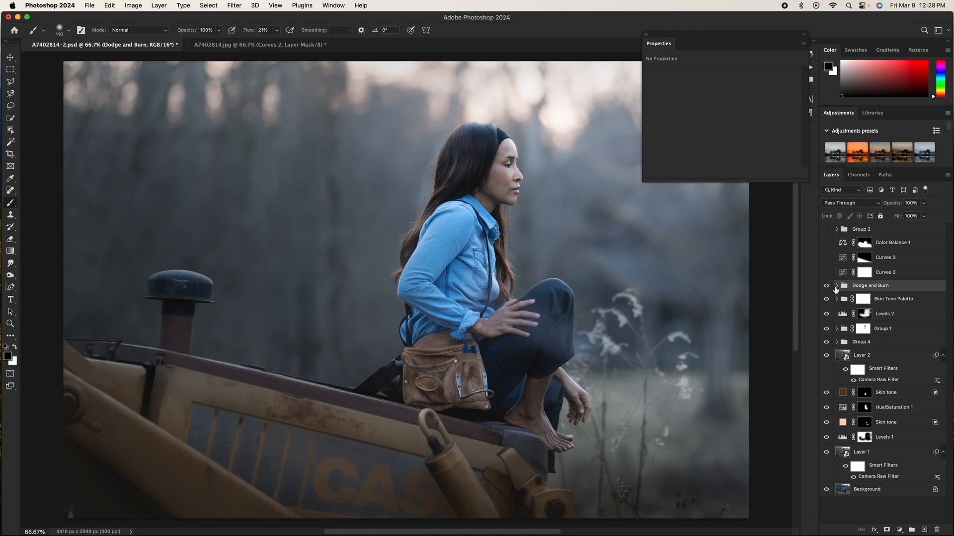
click(838, 287)
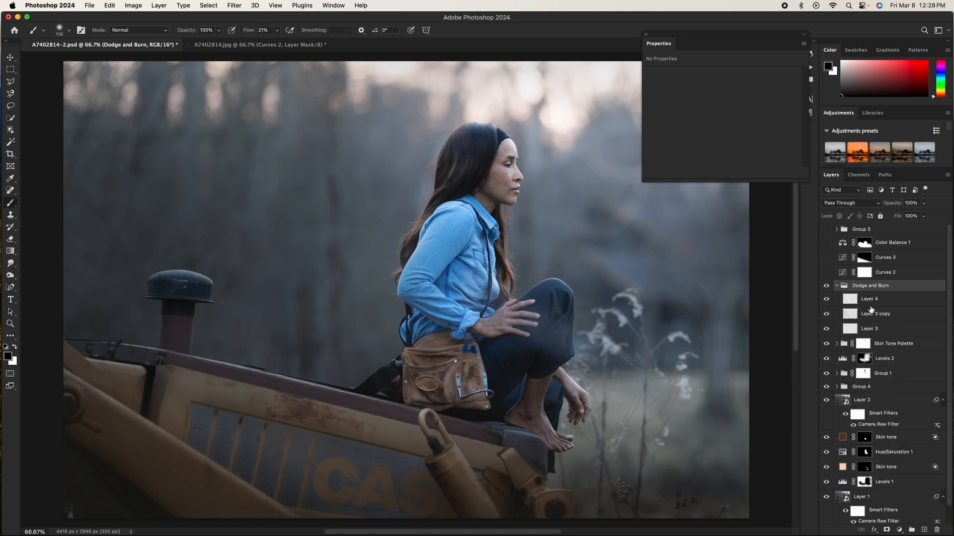
Step: Add a new layer above Layer 4 in the Dodge and Burn group, set to Overlay at 50% opacity
click(879, 300)
click(923, 530)
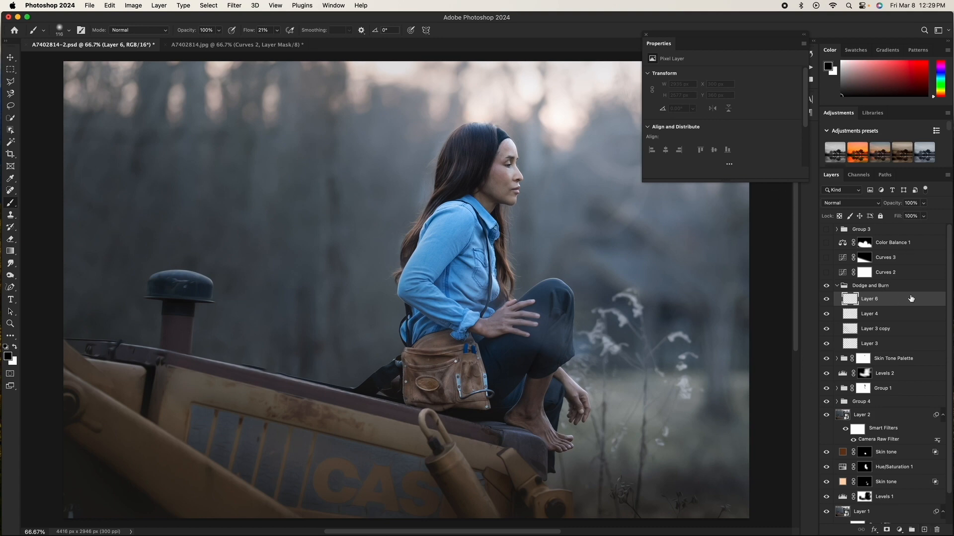
click(827, 205)
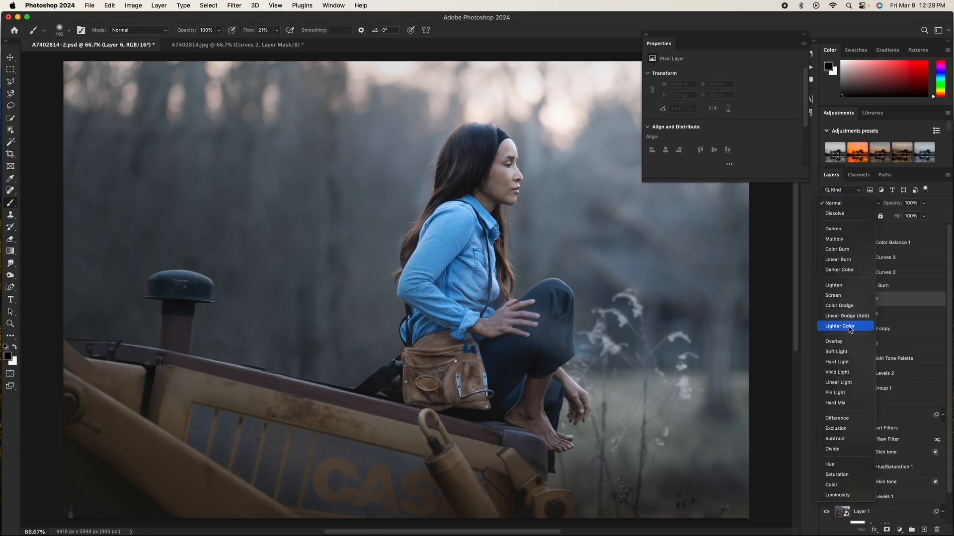
click(845, 351)
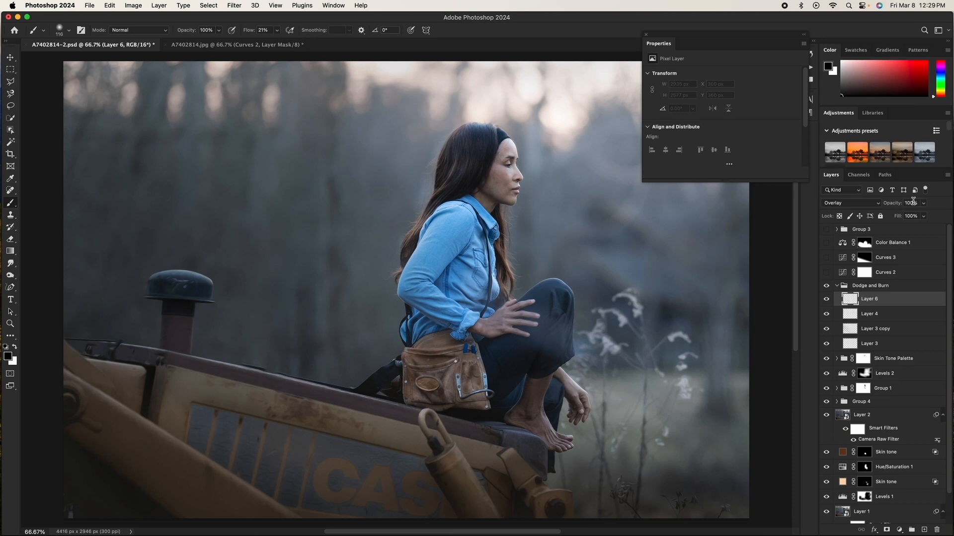
click(910, 203)
text(50)
key(Return)
Step: Set the brush flow to 2% and paint light strokes near the woman's face and collar on the new layer
click(263, 30)
text(2)
key(Return)
drag(491, 172, 490, 172)
click(496, 245)
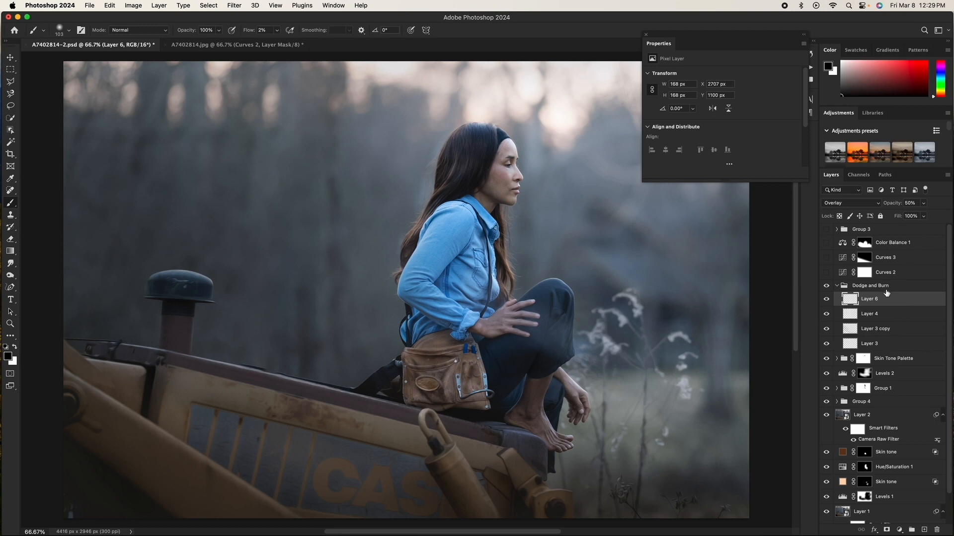
Step: Add another new layer set to Overlay and paint light strokes across the woman's shoulder
click(924, 531)
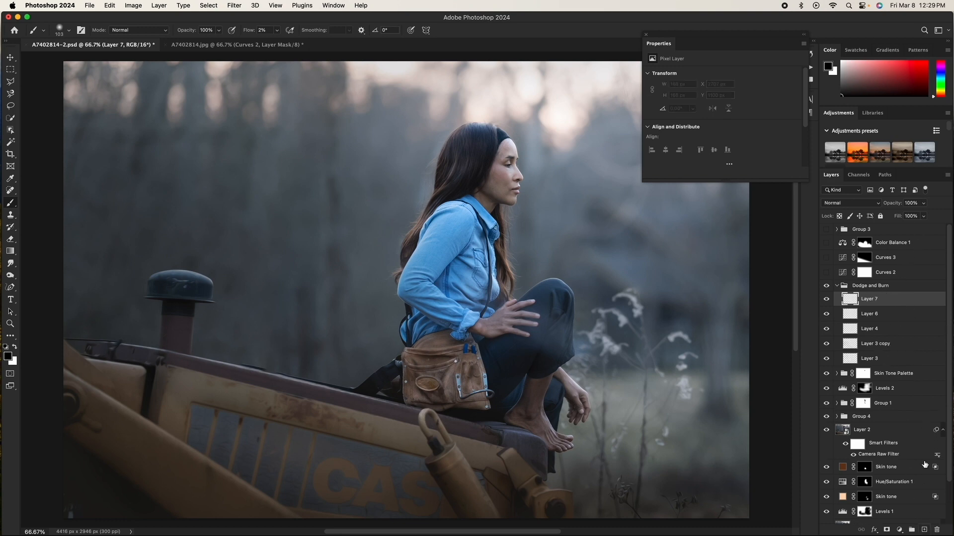
click(826, 204)
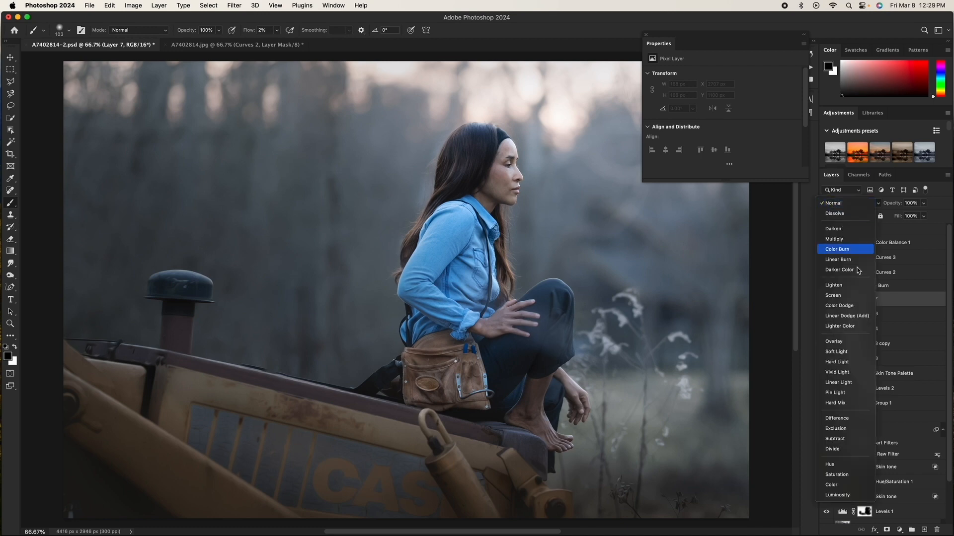
click(844, 350)
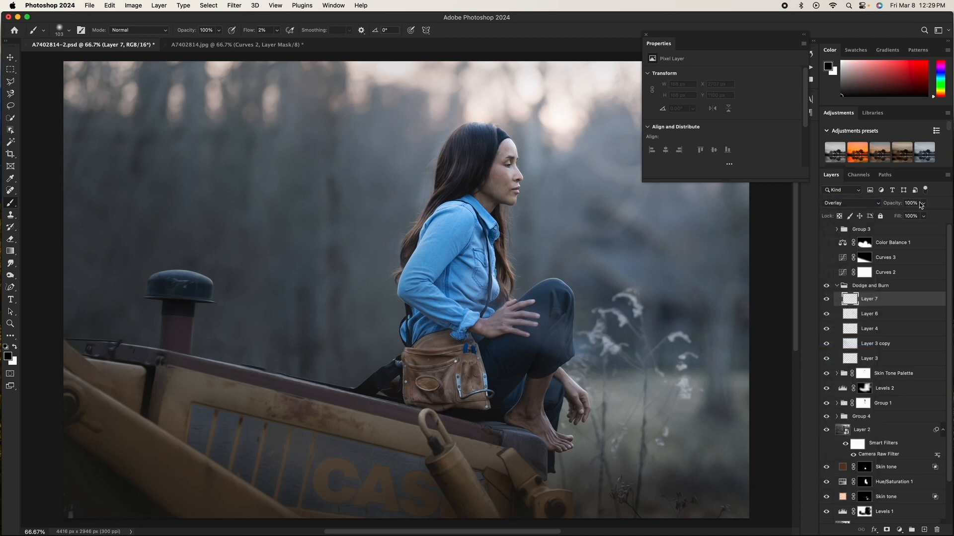
drag(476, 266, 465, 268)
mouse_move(462, 270)
mouse_down()
mouse_move(478, 278)
mouse_move(451, 273)
mouse_up()
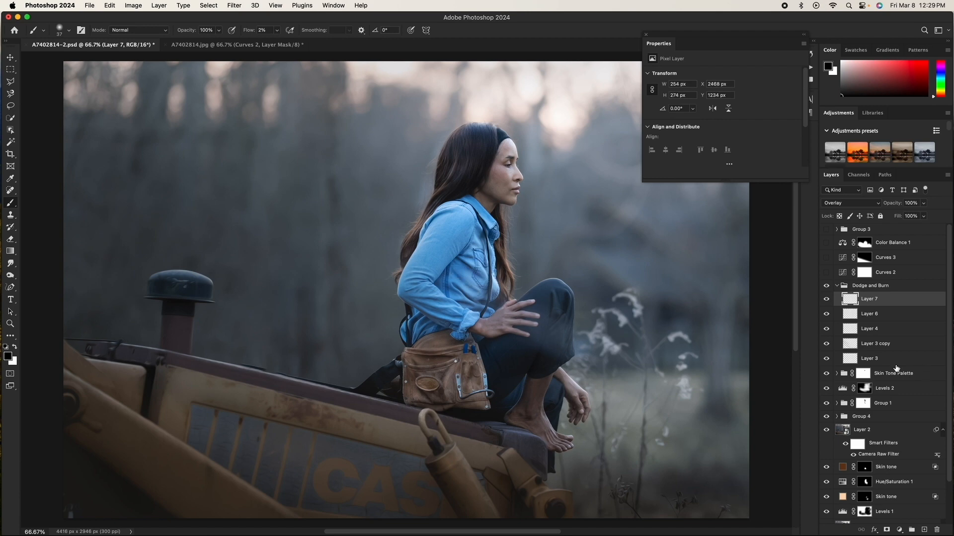
Step: Delete the two newest dodge-and-burn layers, Layer 7 and Layer 6
drag(910, 306, 938, 530)
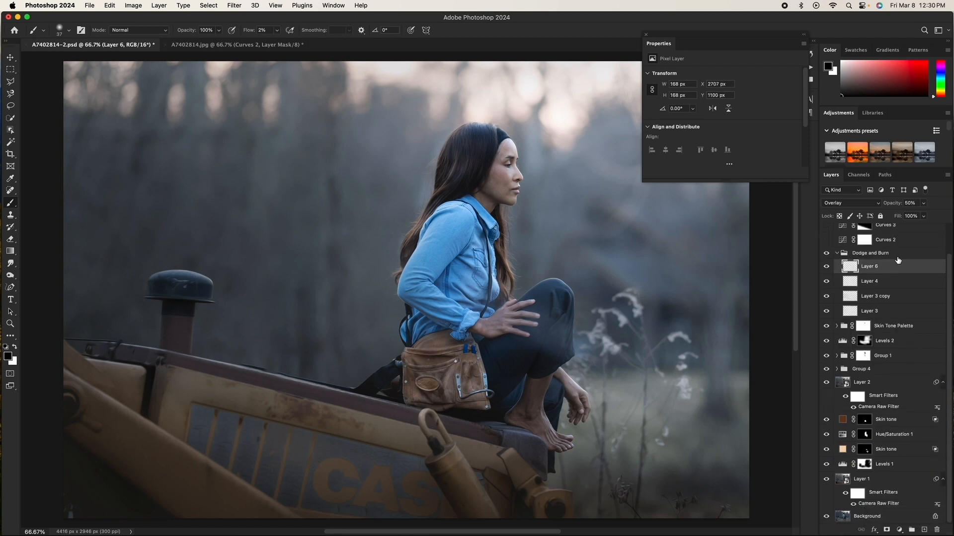
key(Delete)
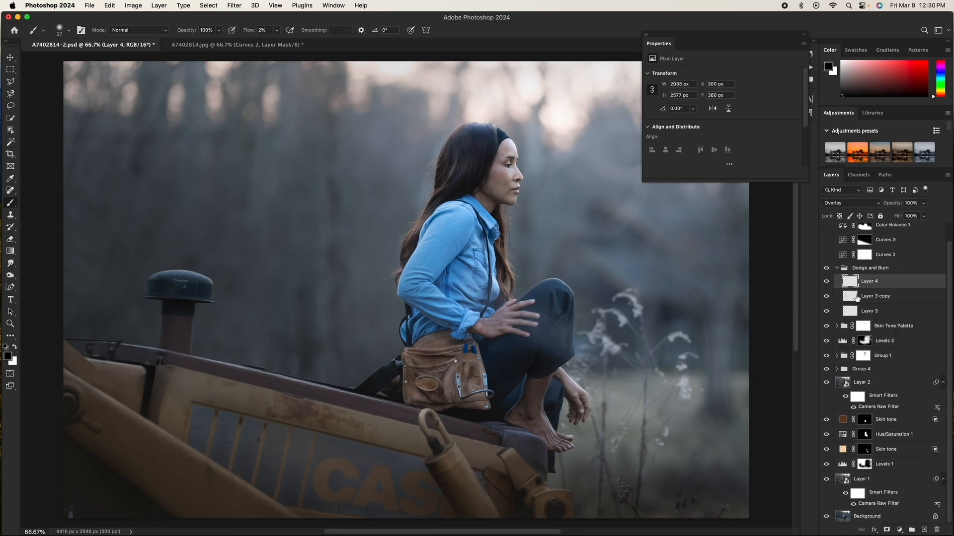
Step: Try painting light strokes on the woman's face and shoulder on a new Overlay layer at 50% opacity, then delete that layer
click(924, 531)
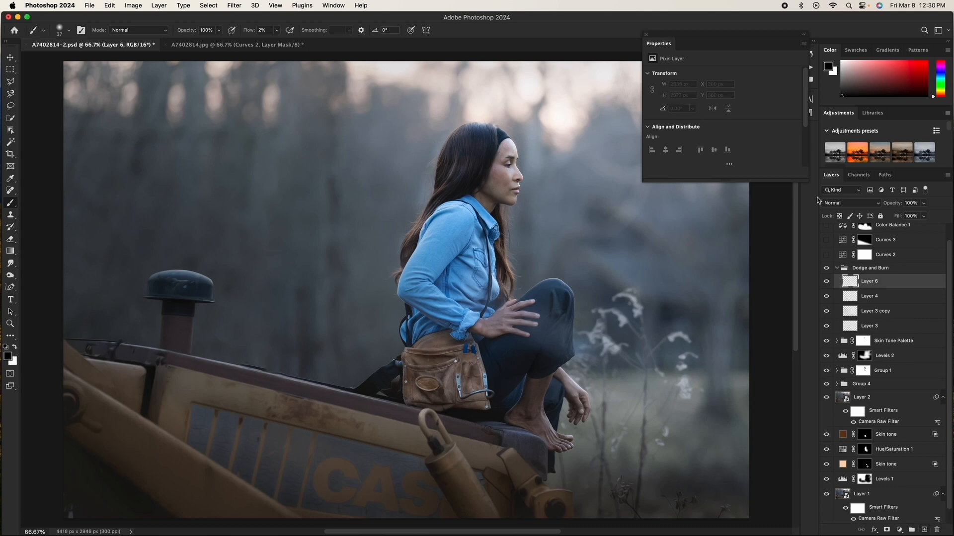
click(839, 203)
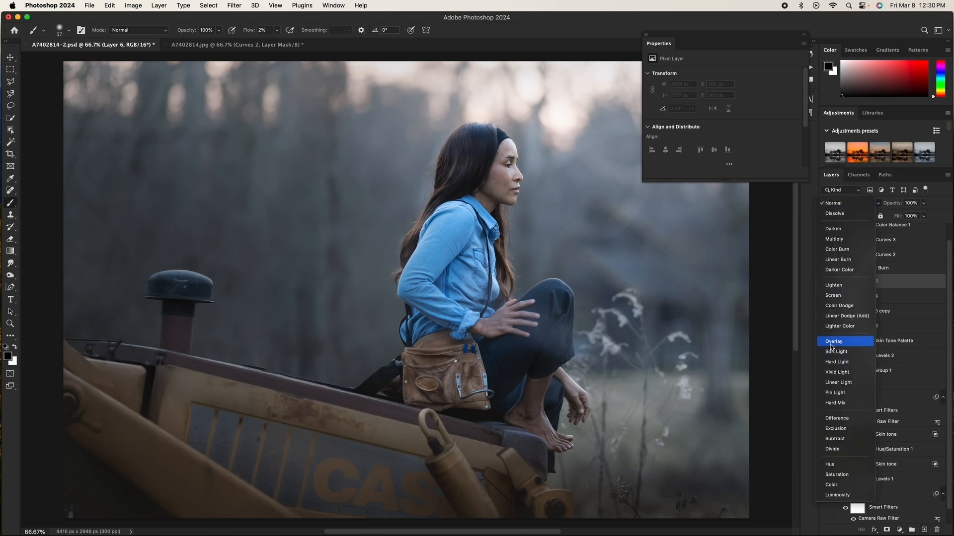
click(831, 343)
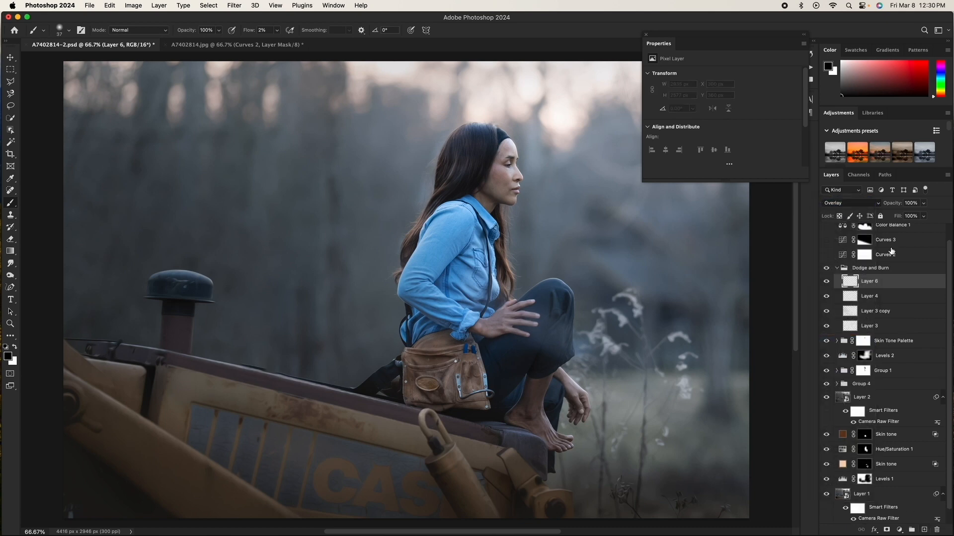
click(911, 204)
text(50)
text(x)
key(x)
key(x)
key(x)
key(x)
key(x)
key(x)
drag(502, 152, 507, 157)
drag(503, 169, 504, 170)
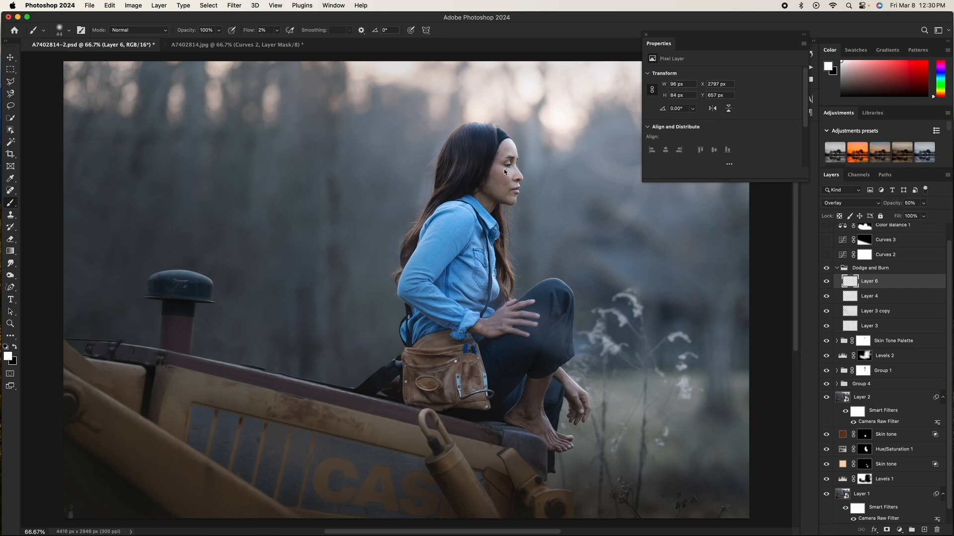
drag(505, 168, 509, 176)
drag(464, 261, 481, 261)
key(BackSpace)
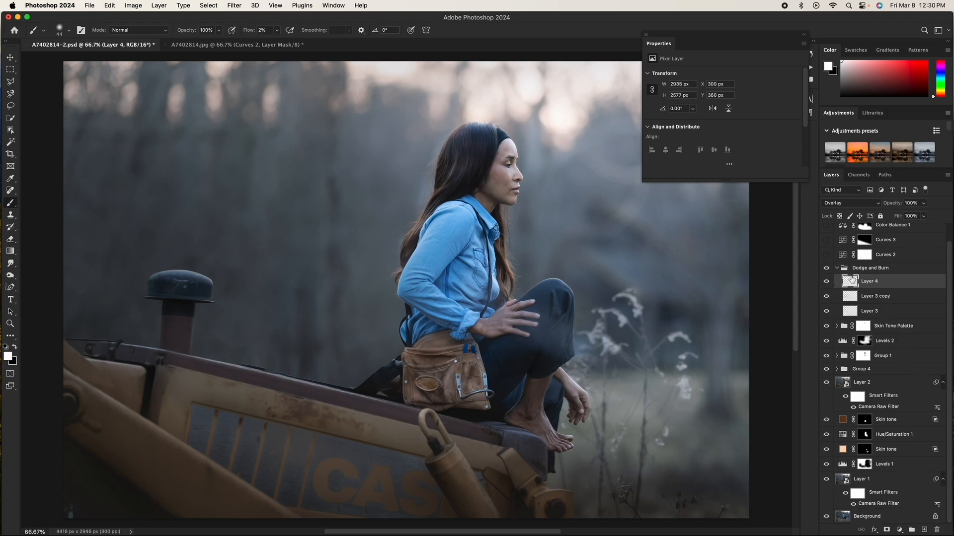
Step: Compare the image with the Dodge and Burn group and the Curves 2 adjustment toggled on and off
click(827, 269)
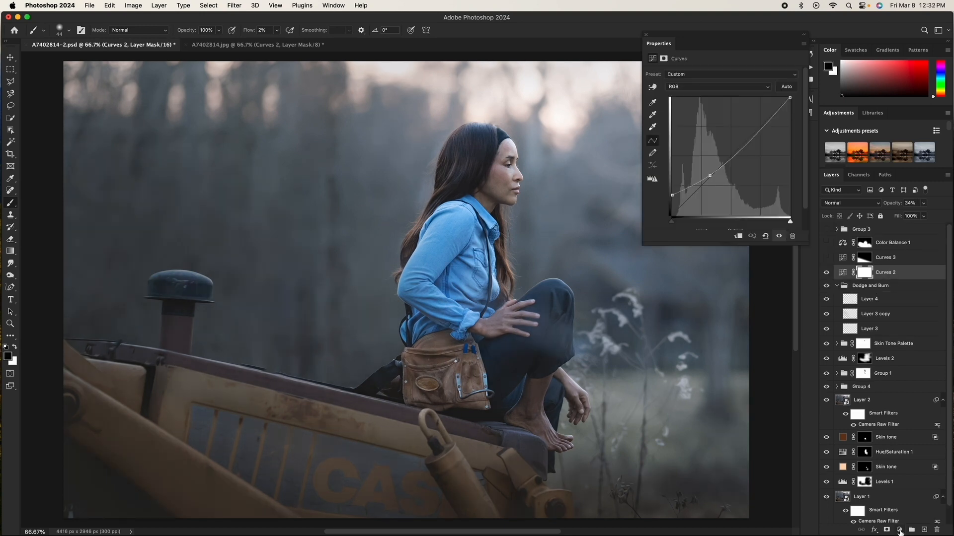
click(899, 530)
click(710, 176)
click(827, 273)
click(826, 273)
click(827, 273)
click(826, 272)
Step: Select Curves 3, compare it on and off, and lower its top curve point slightly
click(889, 258)
click(826, 257)
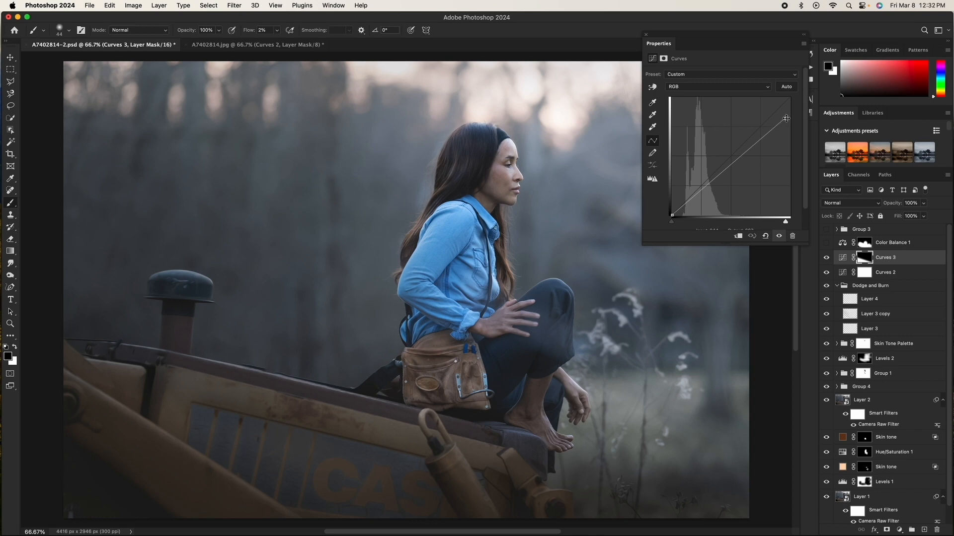
click(826, 258)
click(826, 258)
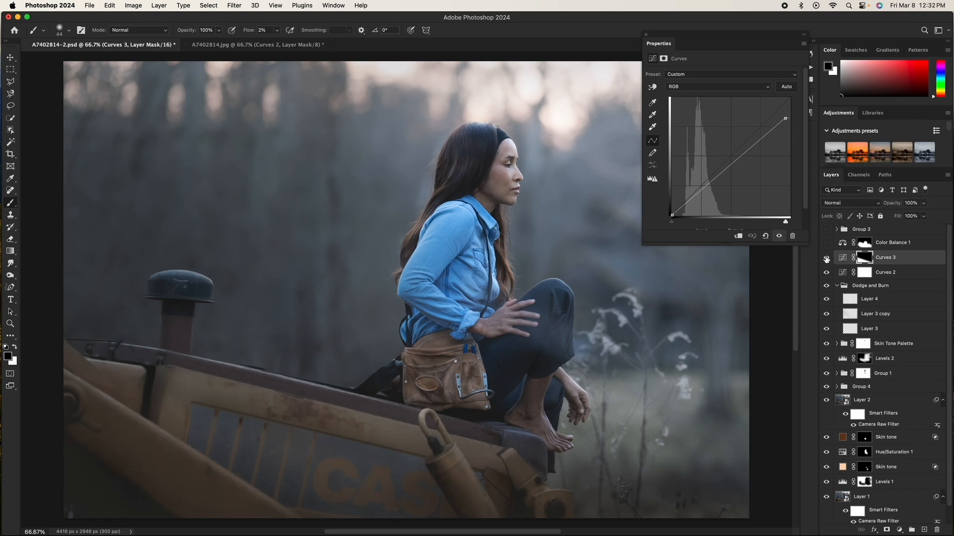
click(785, 118)
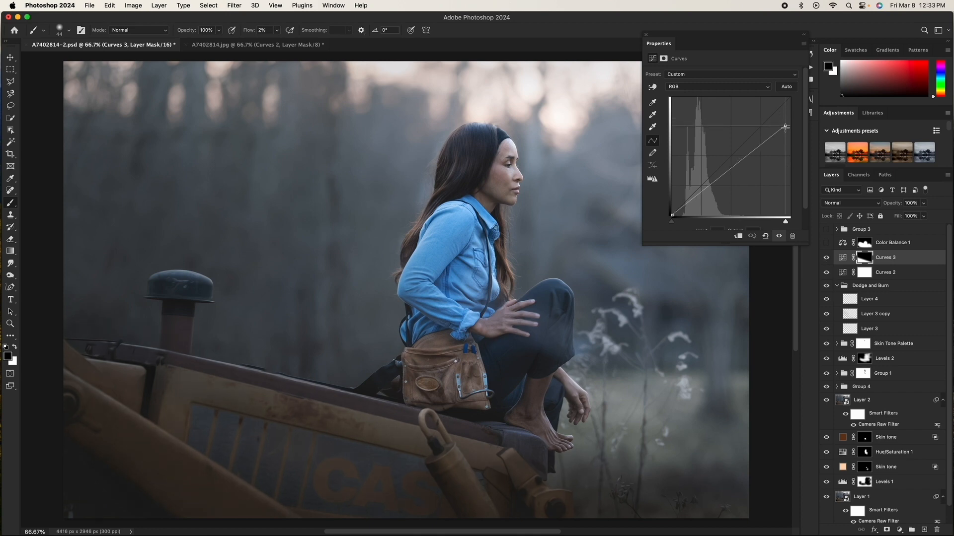
mouse_move(785, 119)
mouse_down()
mouse_move(781, 145)
mouse_move(784, 126)
mouse_up()
drag(783, 124, 785, 122)
Step: Hide Curves 3 and add a new Curves adjustment with its top point pulled down
key(g)
click(865, 258)
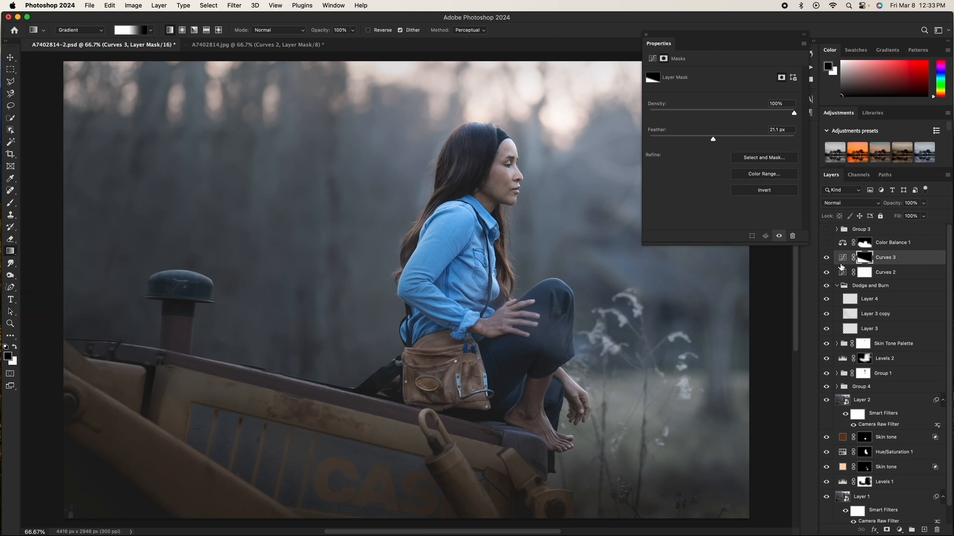
click(827, 258)
click(899, 530)
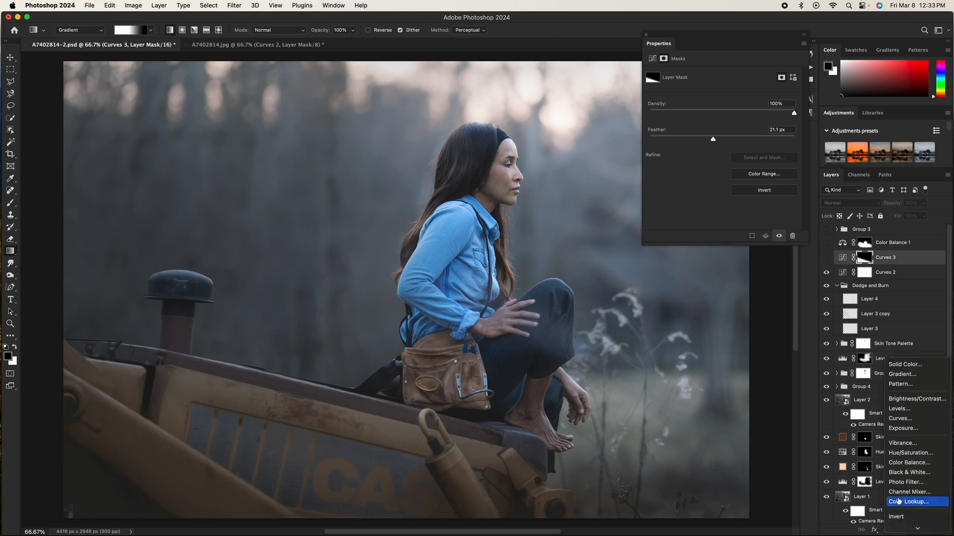
click(837, 157)
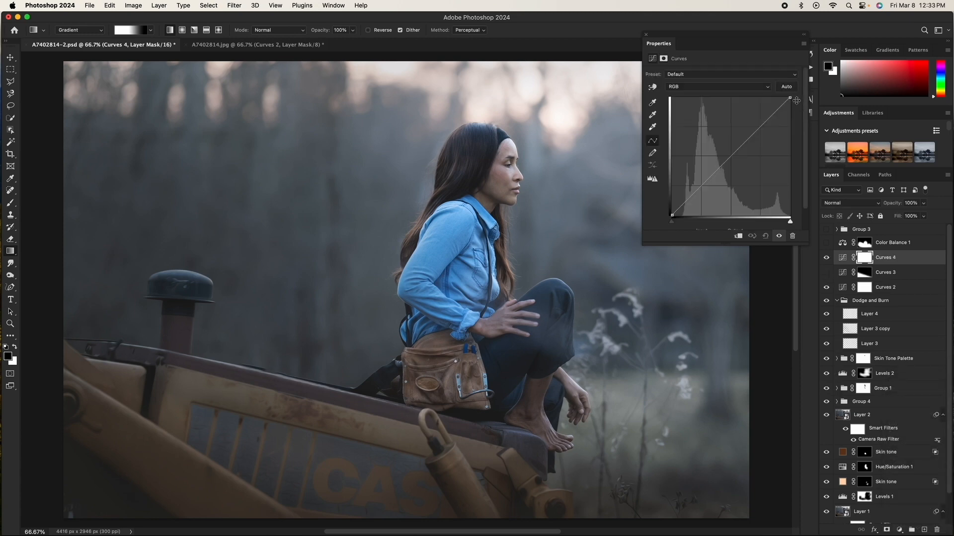
drag(782, 102, 786, 119)
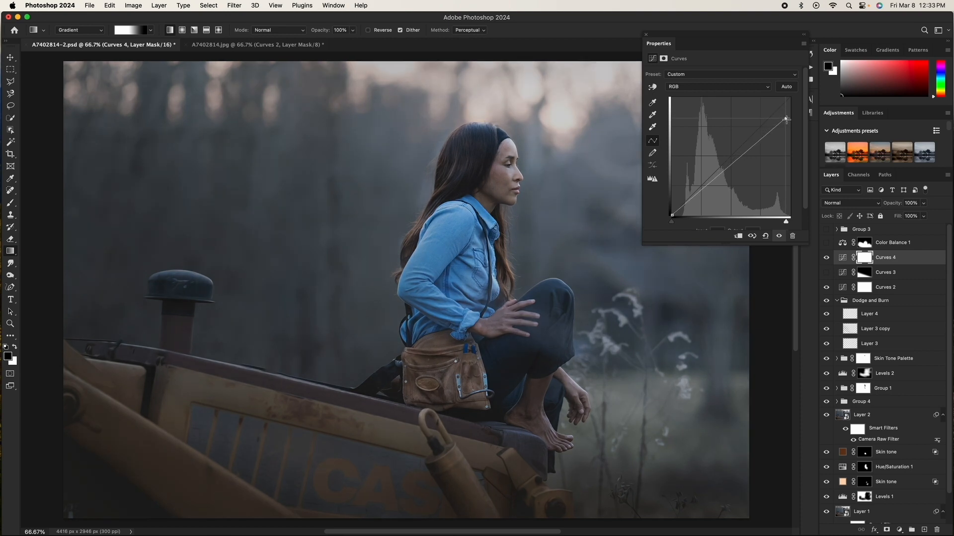
Step: Invert the new Curves mask, draw a gradient from the tractor up to the tool belt, and feather the mask 10 px
click(864, 257)
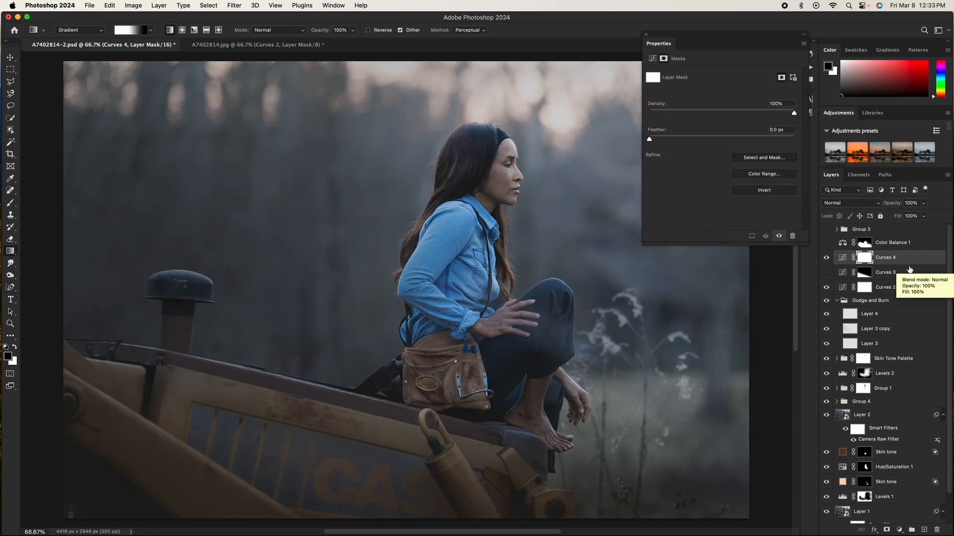
key(super+i)
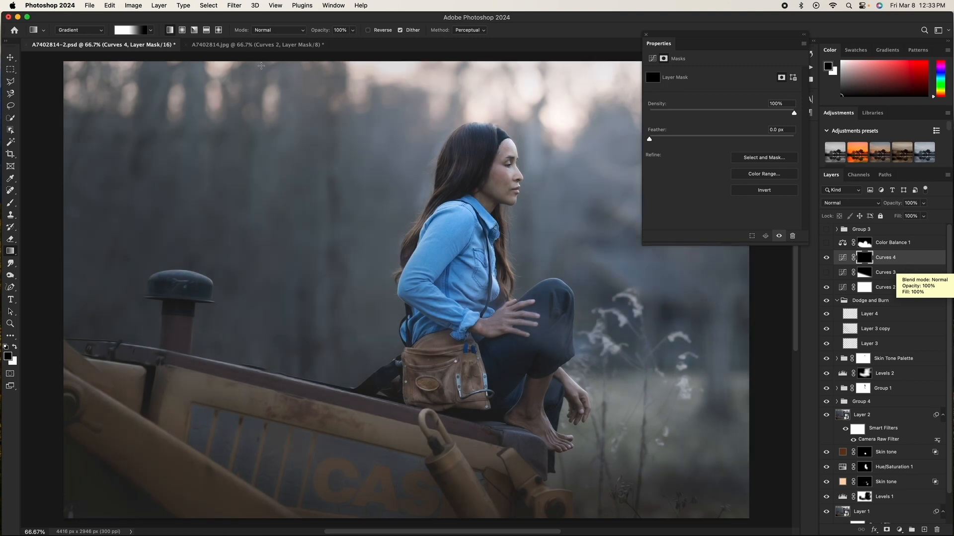
click(11, 253)
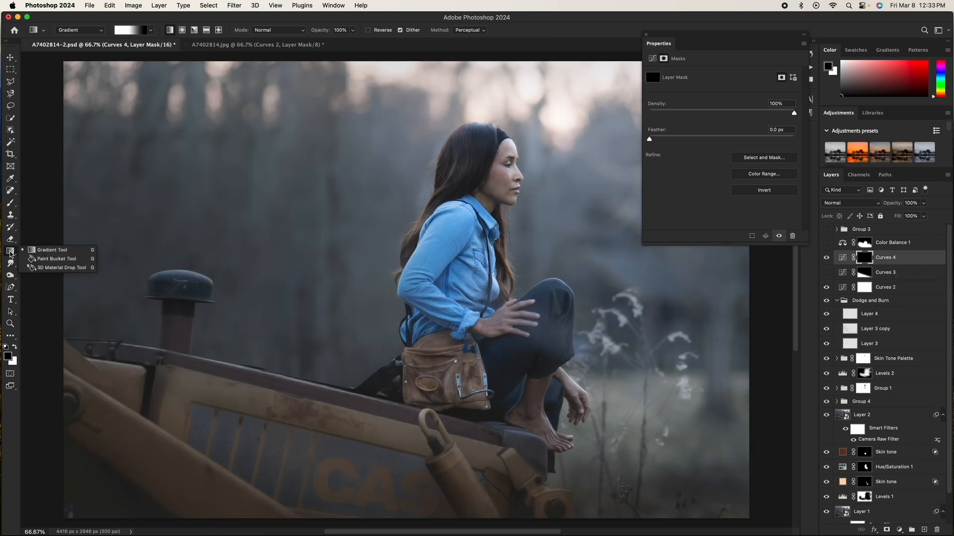
click(47, 250)
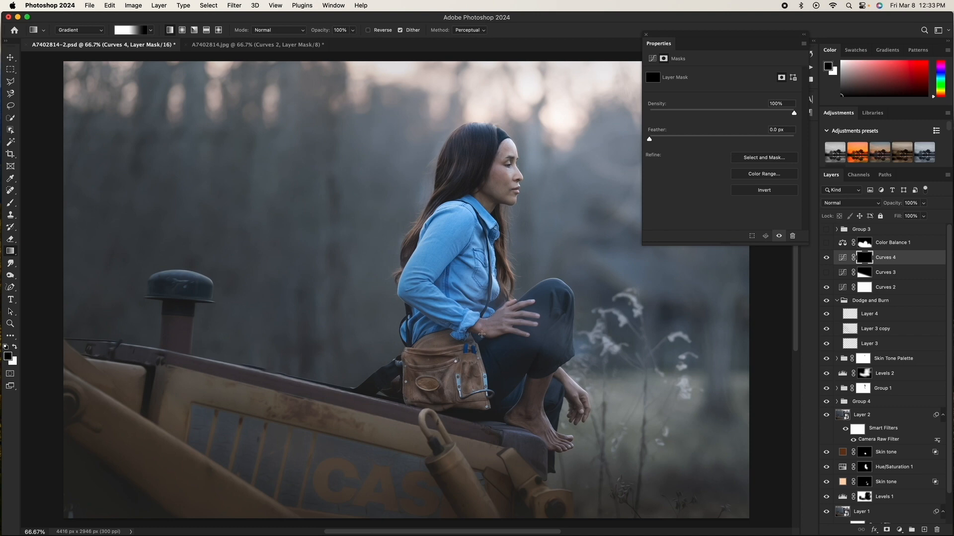
drag(386, 476, 428, 365)
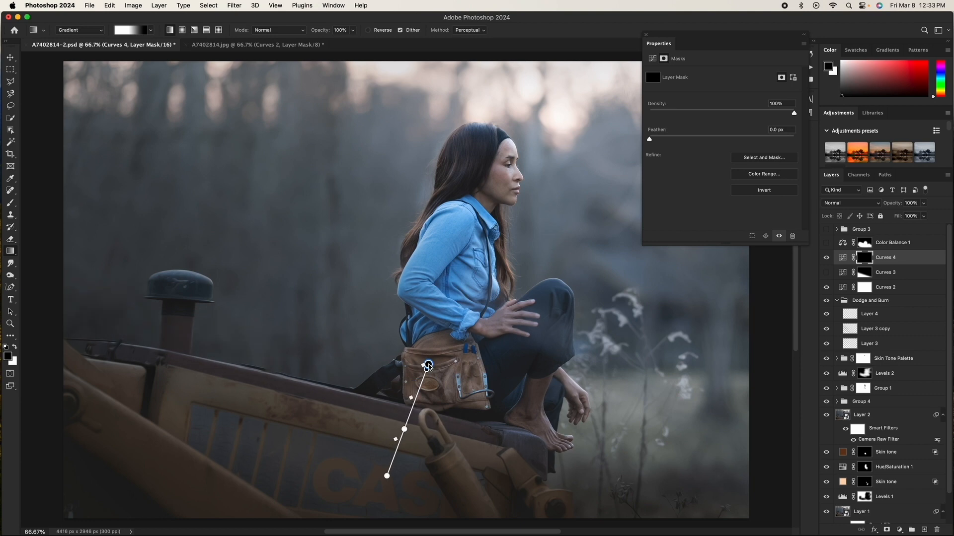
drag(405, 427, 421, 373)
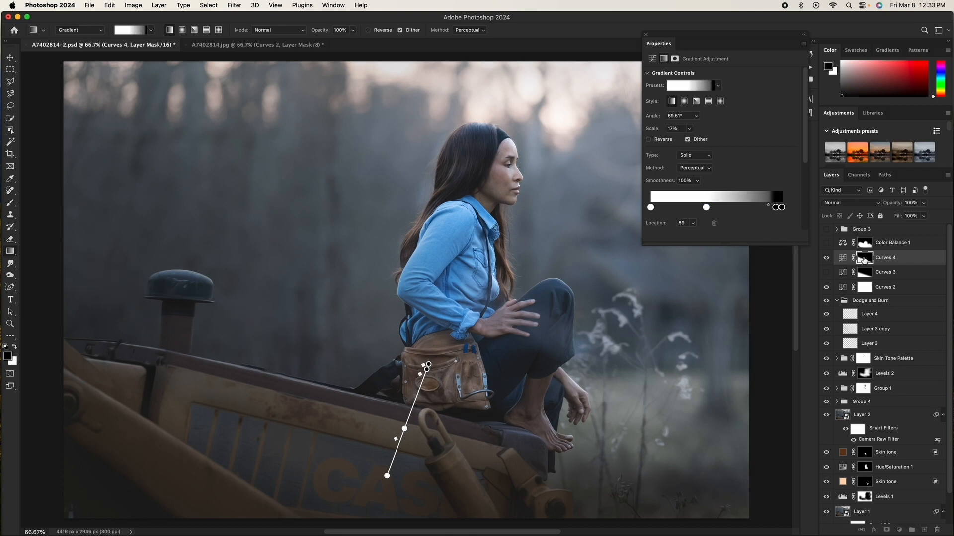
click(864, 258)
drag(649, 139, 708, 141)
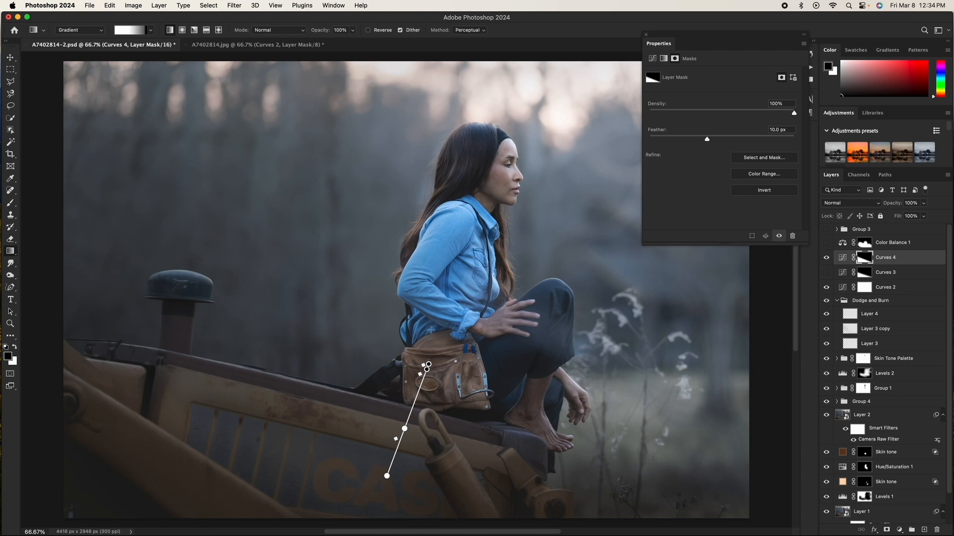
Step: Compare the new Curves layer on and off, delete it, and show Curves 3 again
click(826, 258)
click(827, 258)
key(Delete)
key(Delete)
click(827, 258)
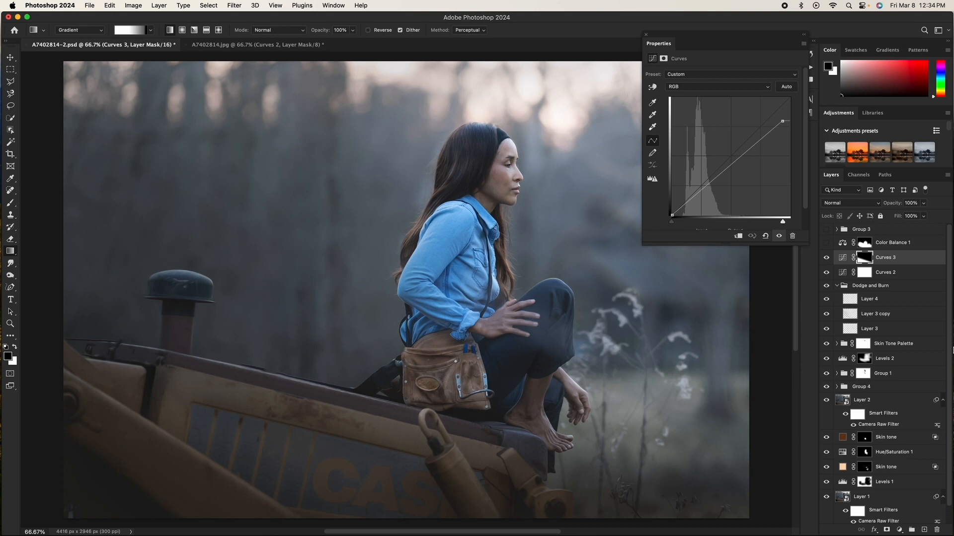
Step: Select Color Balance 1, check its tone settings, and toggle its visibility to compare
click(879, 243)
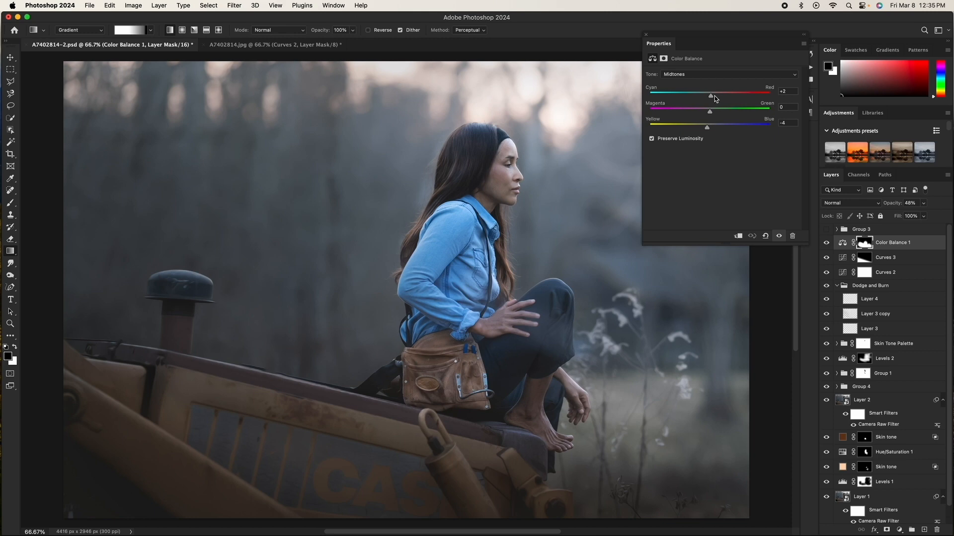
click(678, 75)
click(681, 85)
click(826, 243)
click(826, 243)
click(826, 242)
click(826, 243)
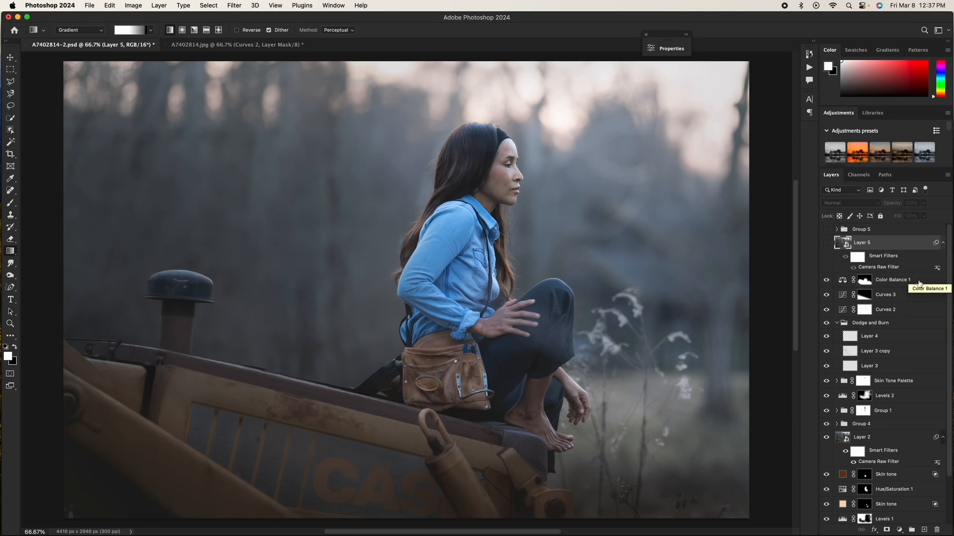
Step: Stamp all visible layers into a new layer above Color Balance 1, then delete it
click(925, 283)
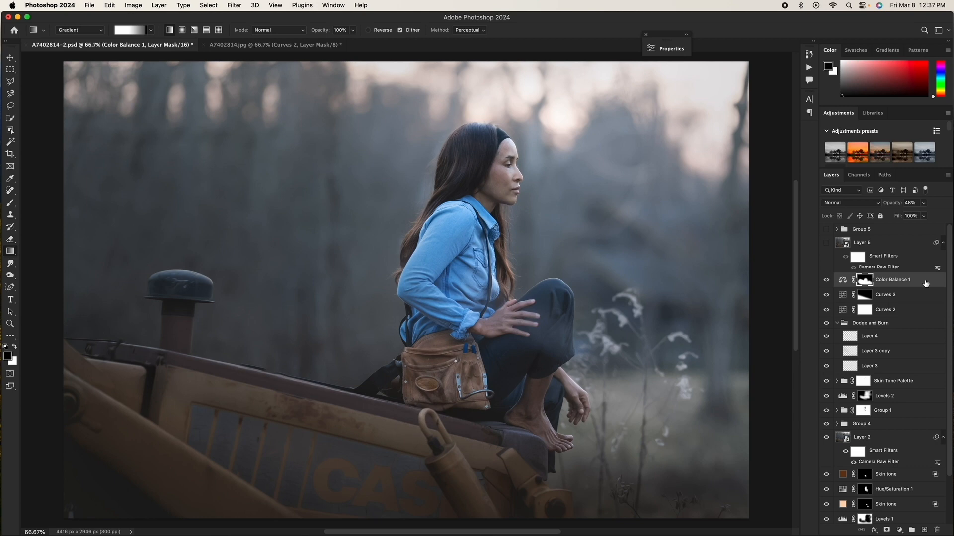
key(super+shift+alt+e)
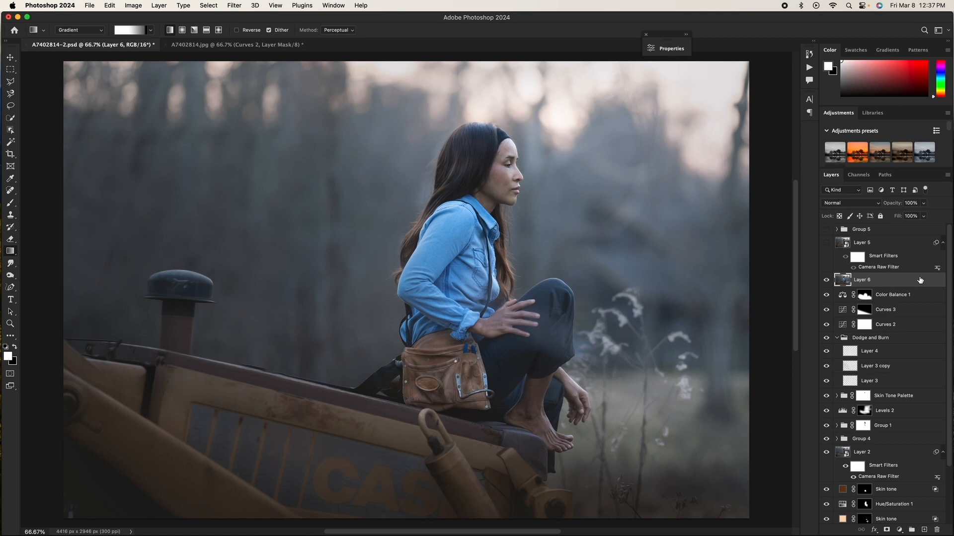
key(Delete)
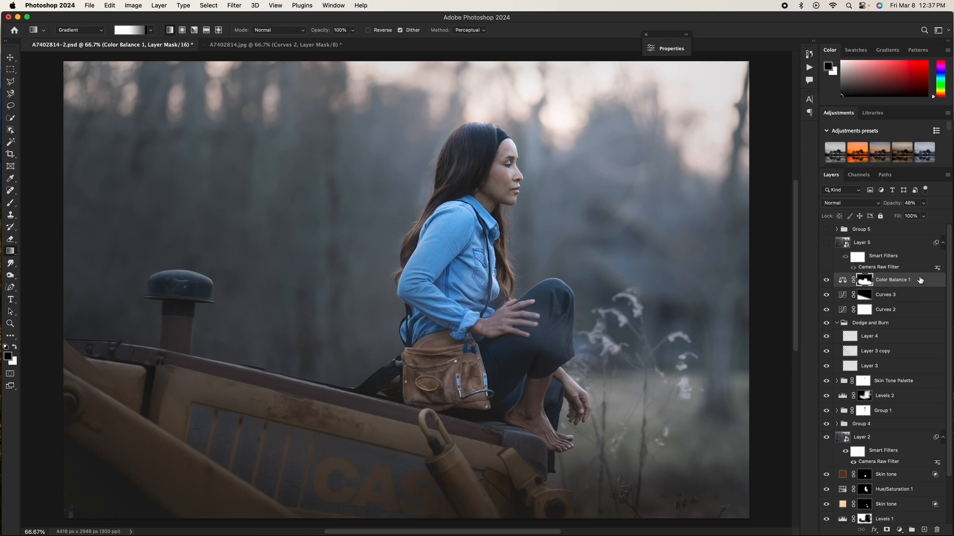
Step: Turn on Layer 5 and reopen its Camera Raw Filter
click(825, 243)
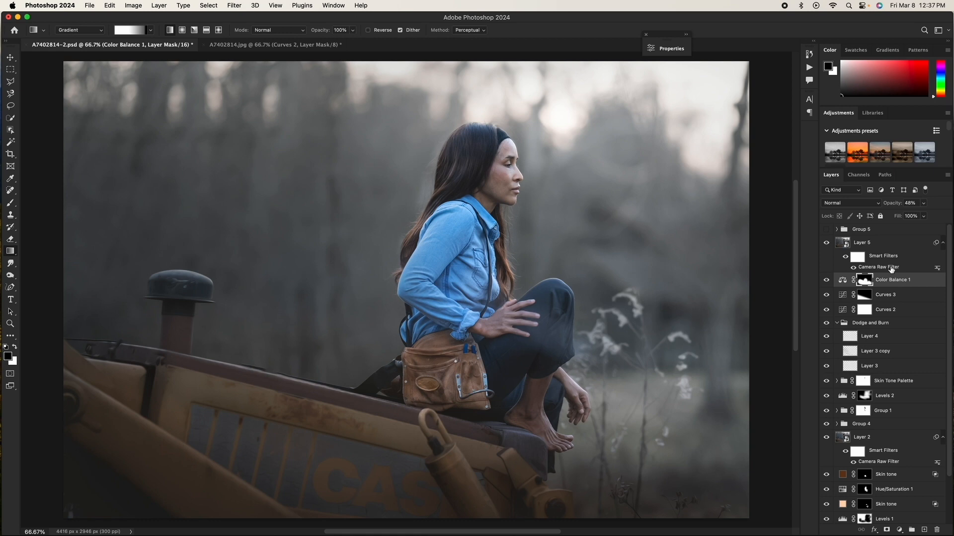
click(870, 243)
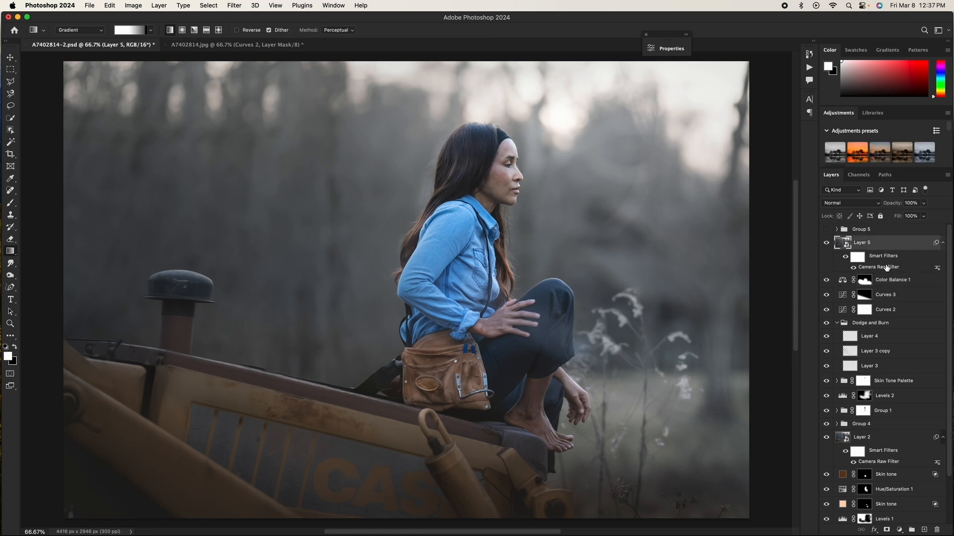
double_click(857, 267)
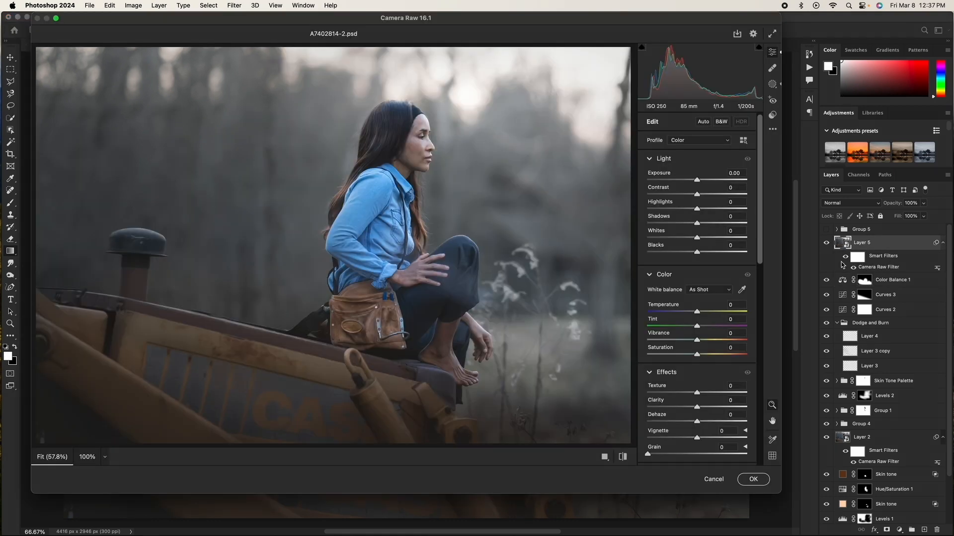
Step: Open the Camera Raw masks, select Mask 1, and toggle its visibility to compare
click(773, 85)
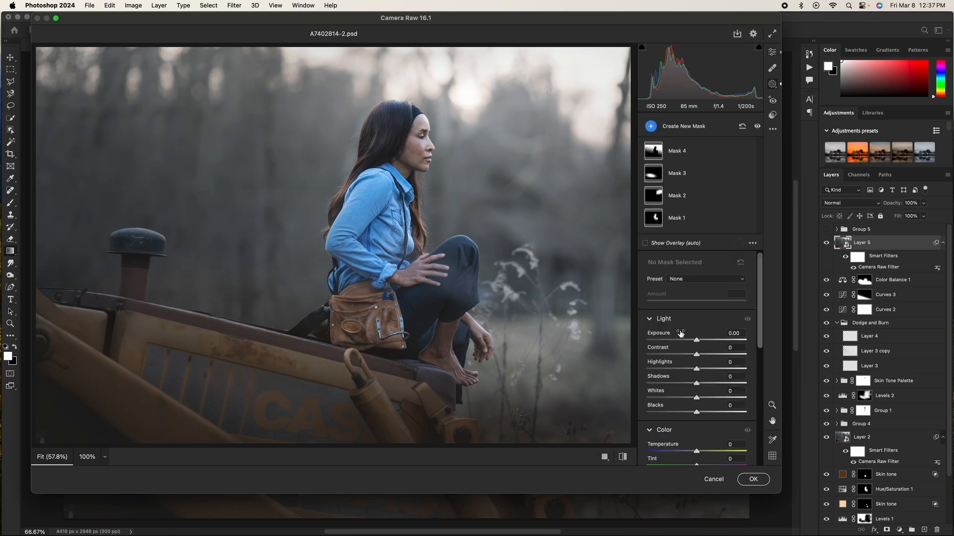
click(696, 219)
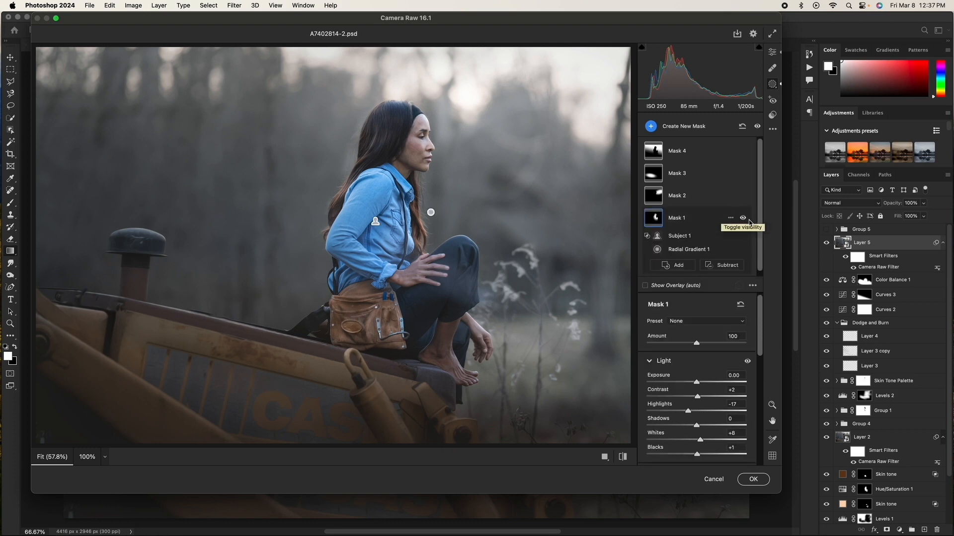
click(743, 219)
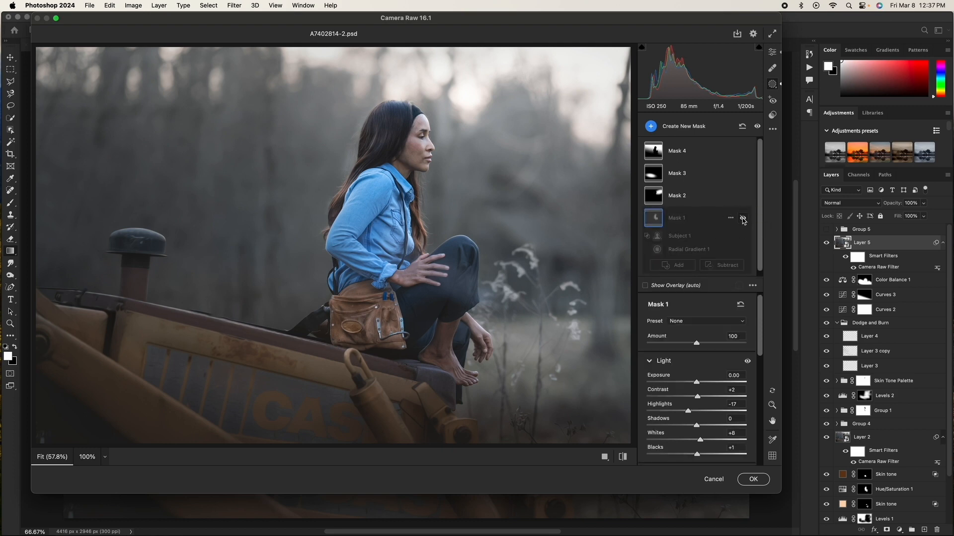
click(743, 219)
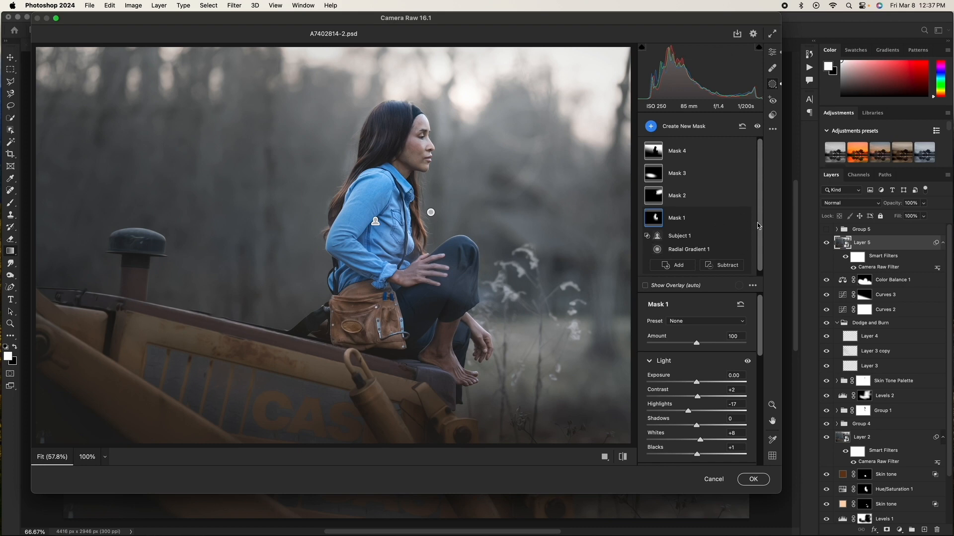
Step: Review Mask 1's Light settings in the Camera Raw masks list
scroll(758, 226, down, 1)
drag(759, 347, 755, 365)
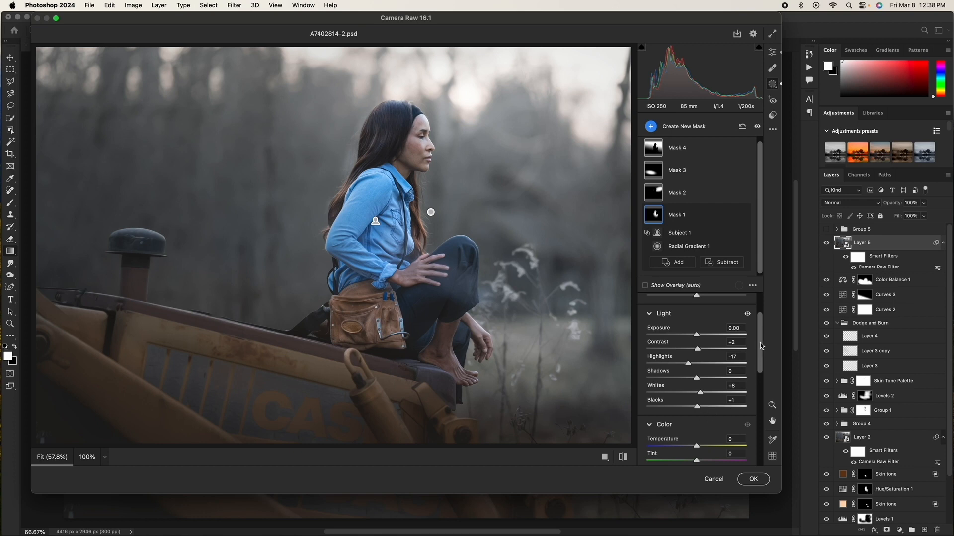
scroll(761, 346, up, 2)
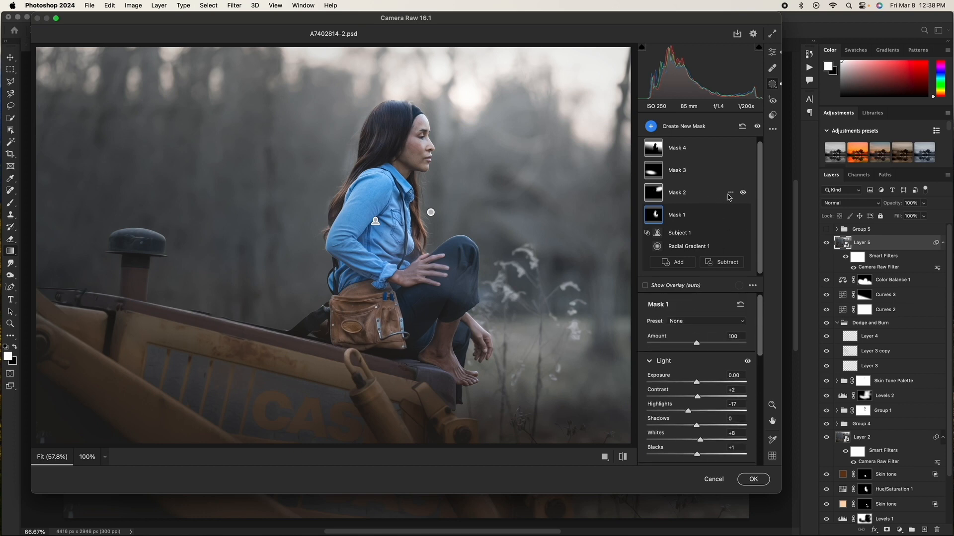
Step: Select Mask 2 and toggle its visibility on and off to compare its effect
click(728, 195)
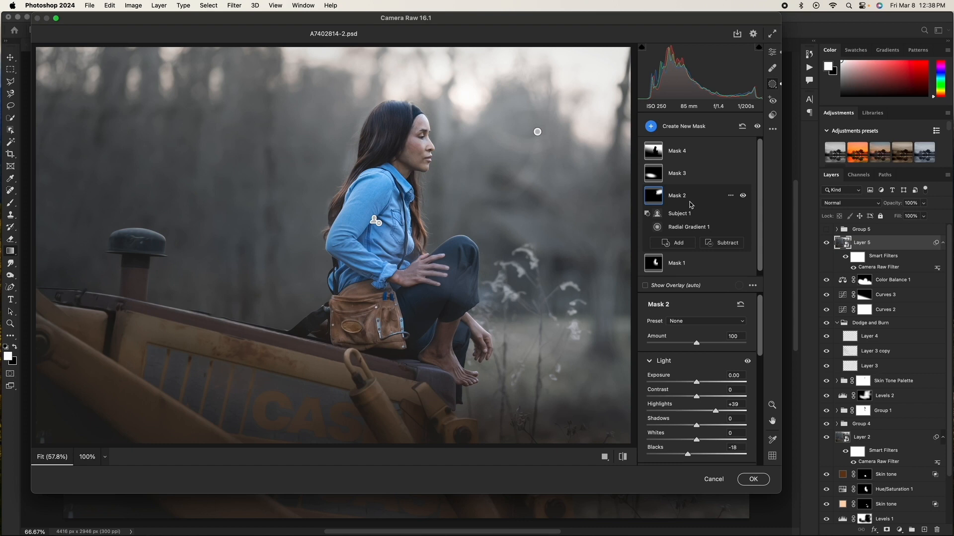
click(743, 196)
click(743, 196)
click(743, 196)
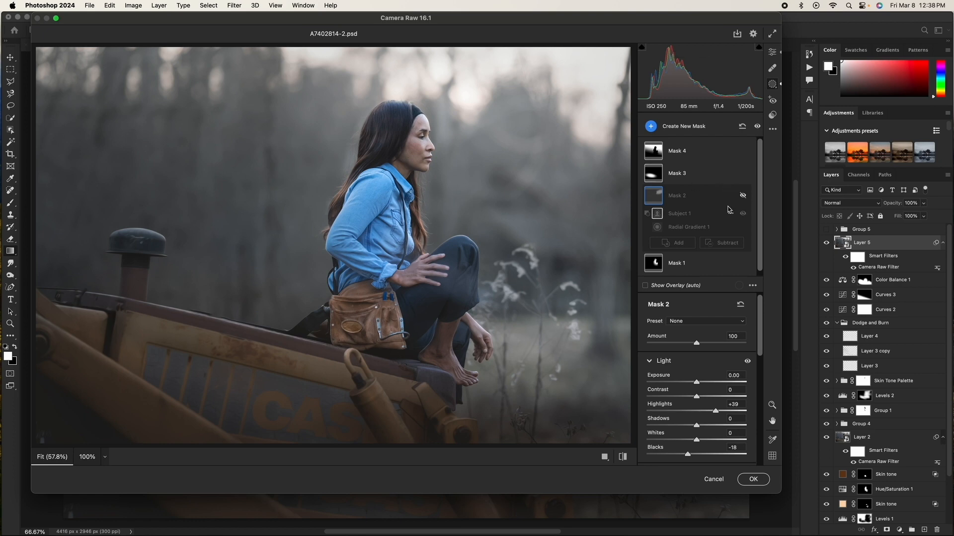
click(743, 196)
click(743, 195)
click(743, 195)
scroll(762, 316, down, 3)
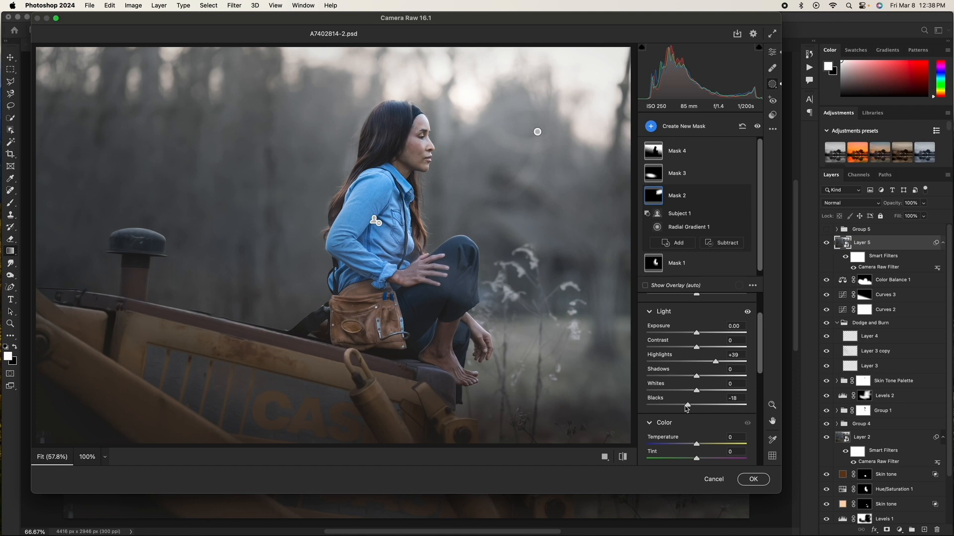
click(741, 196)
click(741, 197)
Step: Select Mask 3, toggle its visibility to compare, and review its Light and Color settings
mouse_move(730, 176)
click(728, 179)
click(744, 174)
click(744, 174)
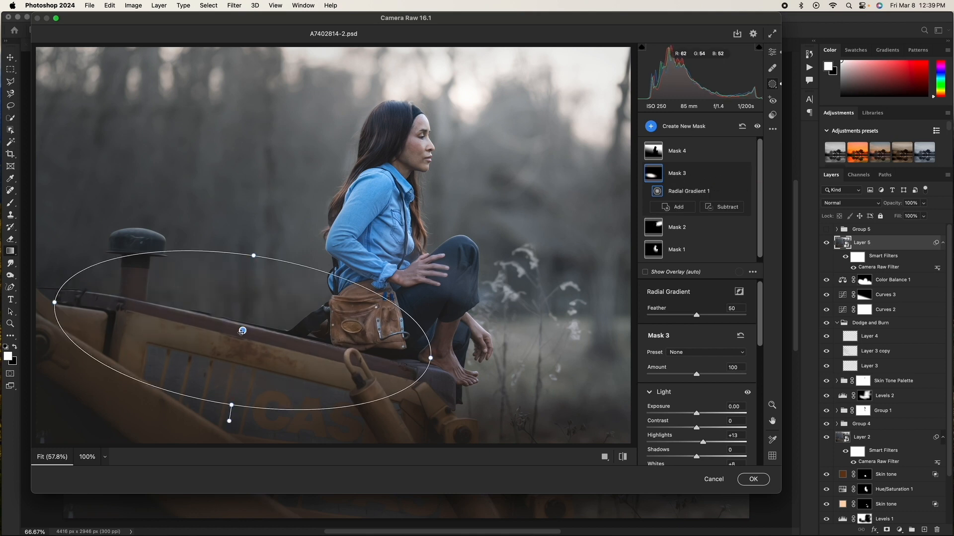
mouse_move(729, 177)
scroll(708, 362, down, 5)
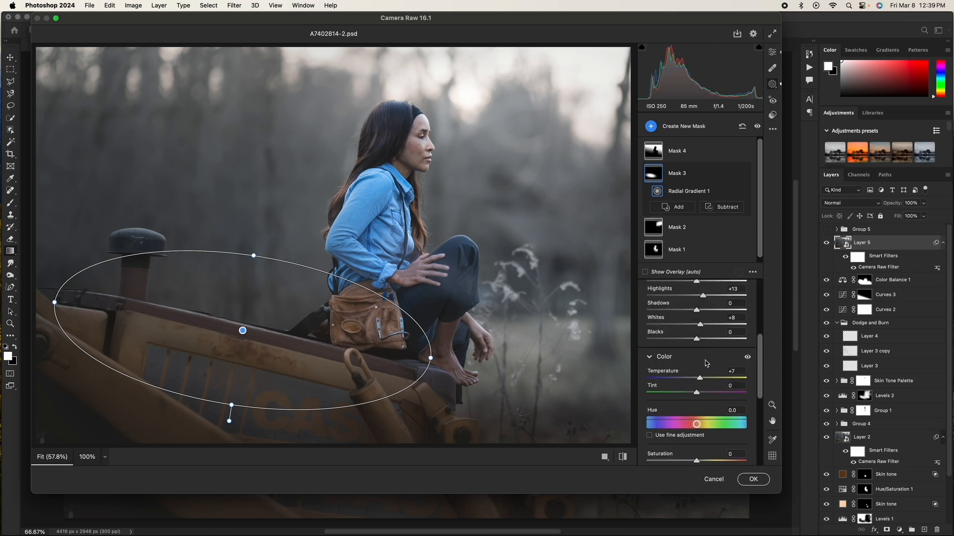
drag(760, 354, 759, 329)
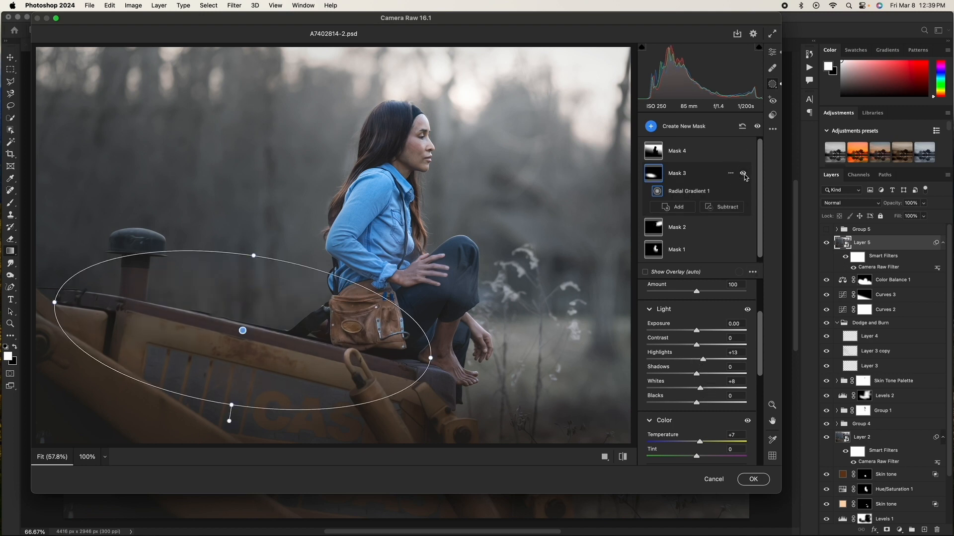
Step: Select Mask 4, shift its linear gradient slightly, and toggle the mask's visibility to compare
click(698, 154)
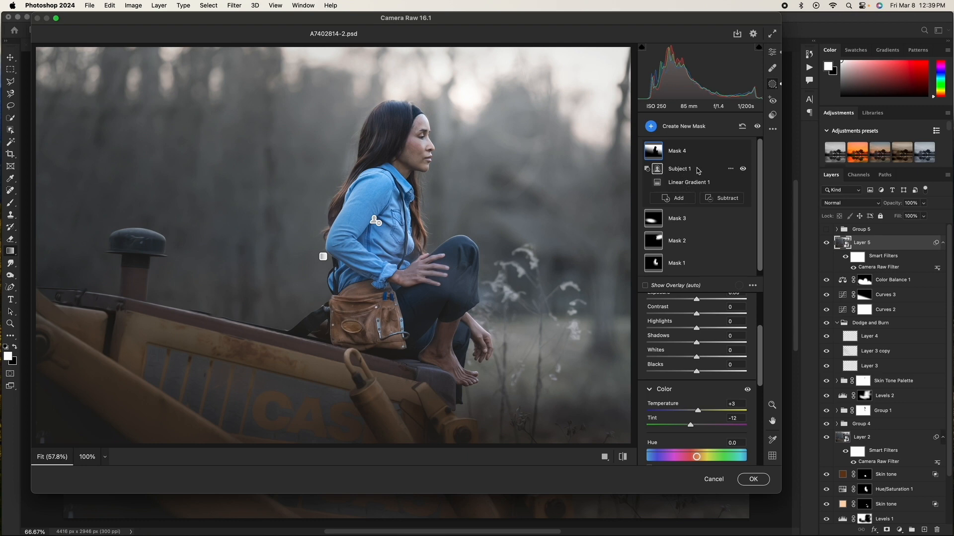
click(323, 258)
drag(323, 257, 334, 249)
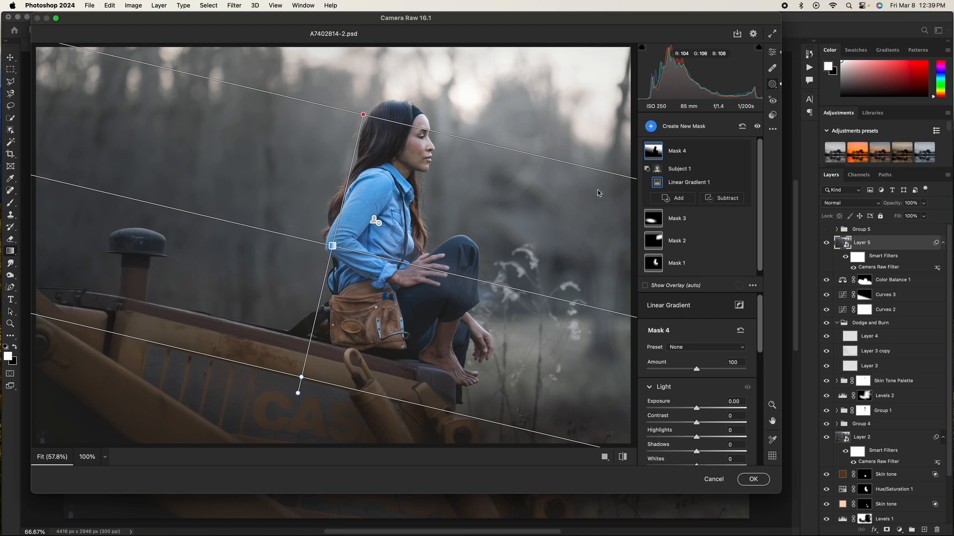
click(744, 151)
click(744, 151)
click(744, 151)
click(743, 151)
drag(760, 311, 759, 348)
scroll(662, 392, down, 6)
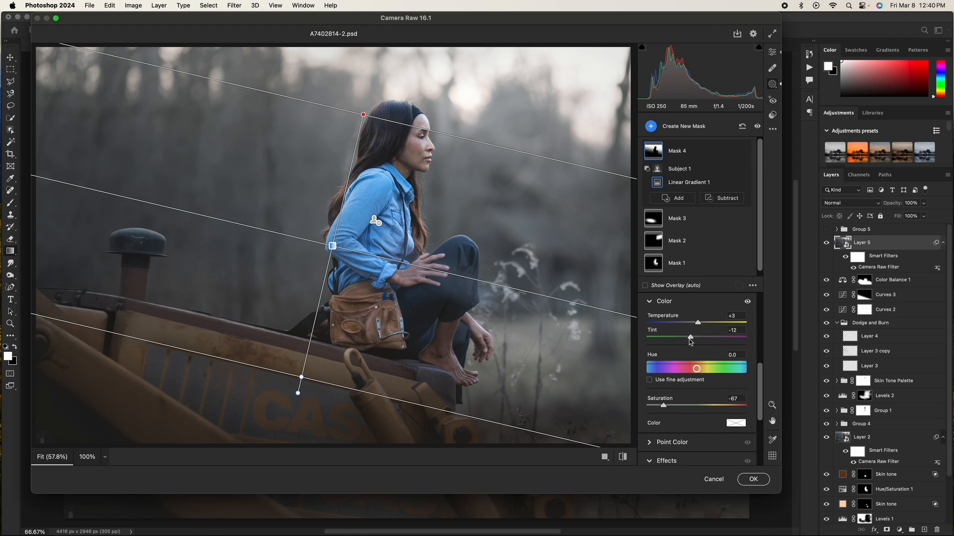
click(748, 302)
Step: Try a new linear gradient mask minus the subject with exposure +0.25, then delete that Mask 5
click(678, 126)
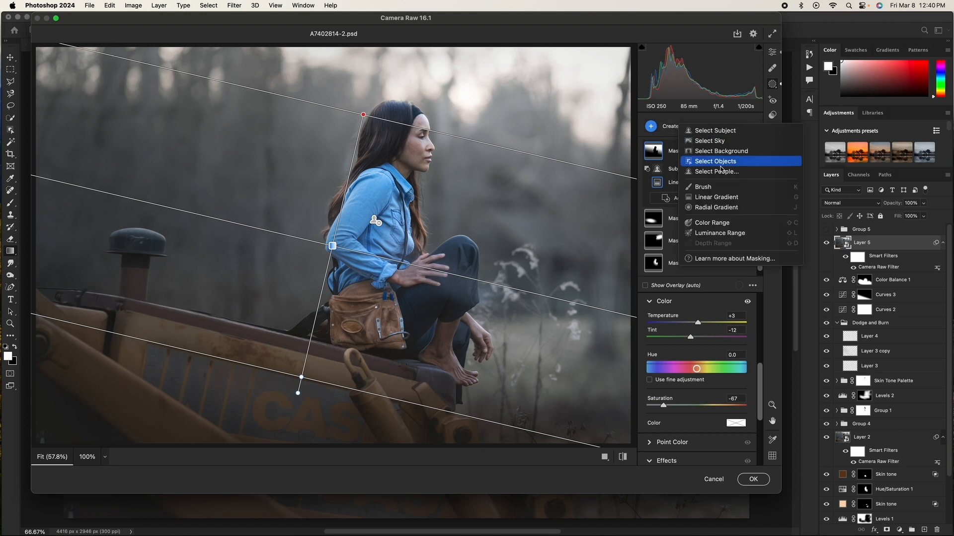
click(725, 198)
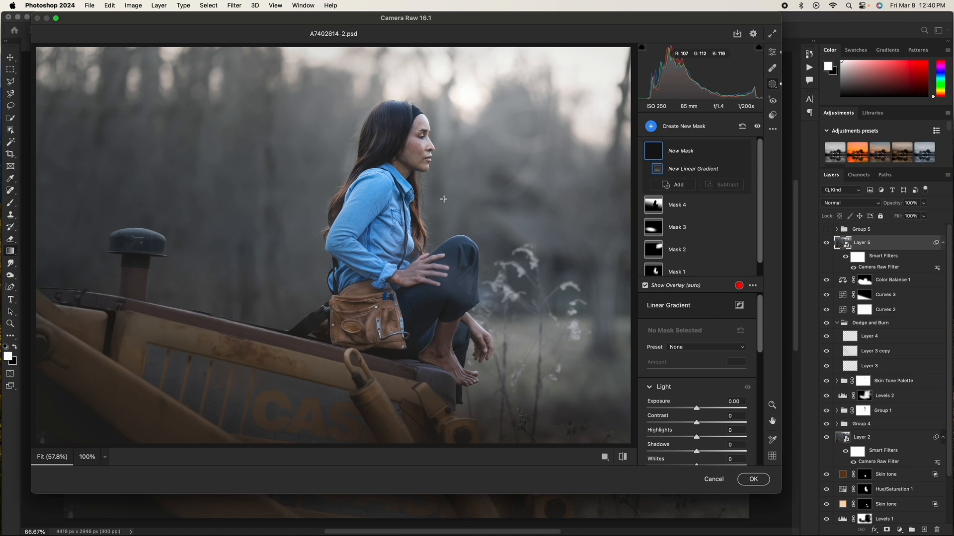
drag(397, 181, 338, 355)
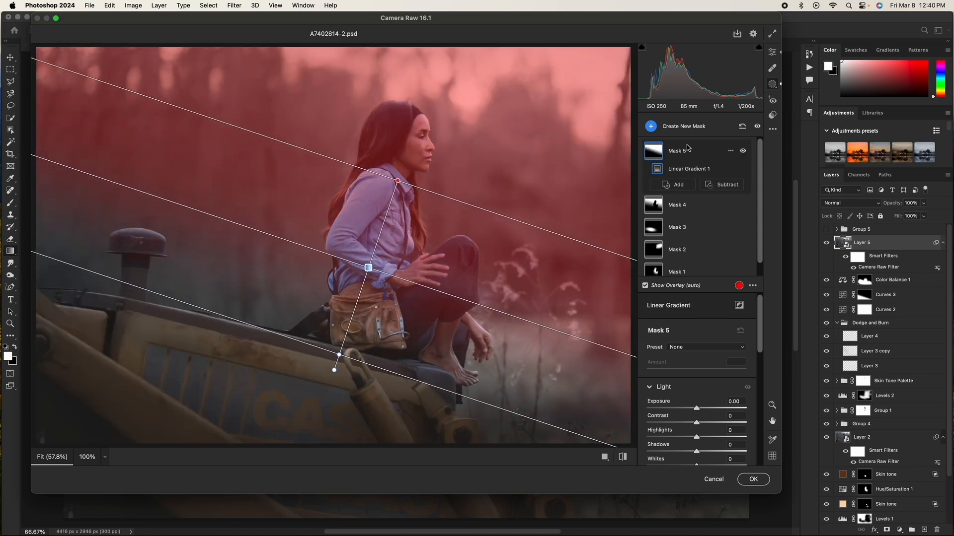
click(732, 188)
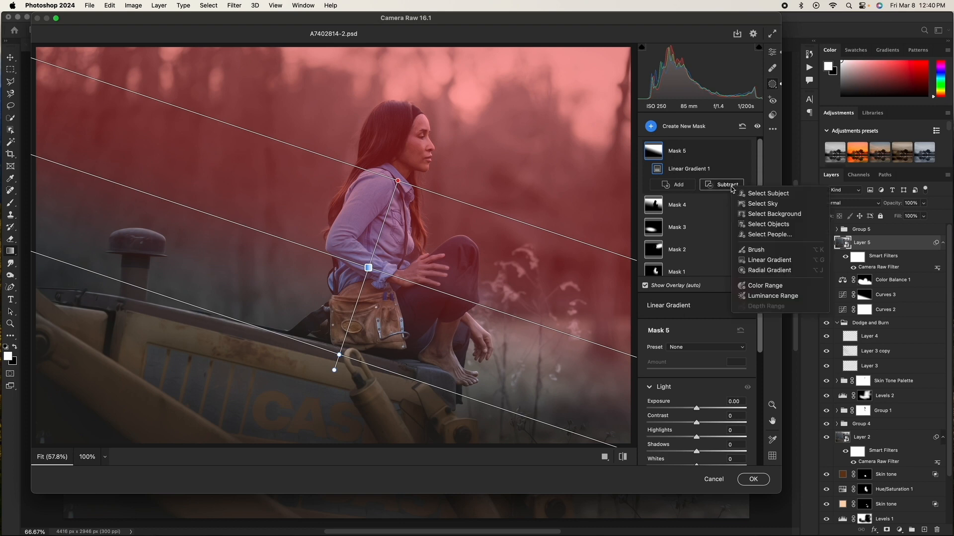
click(750, 191)
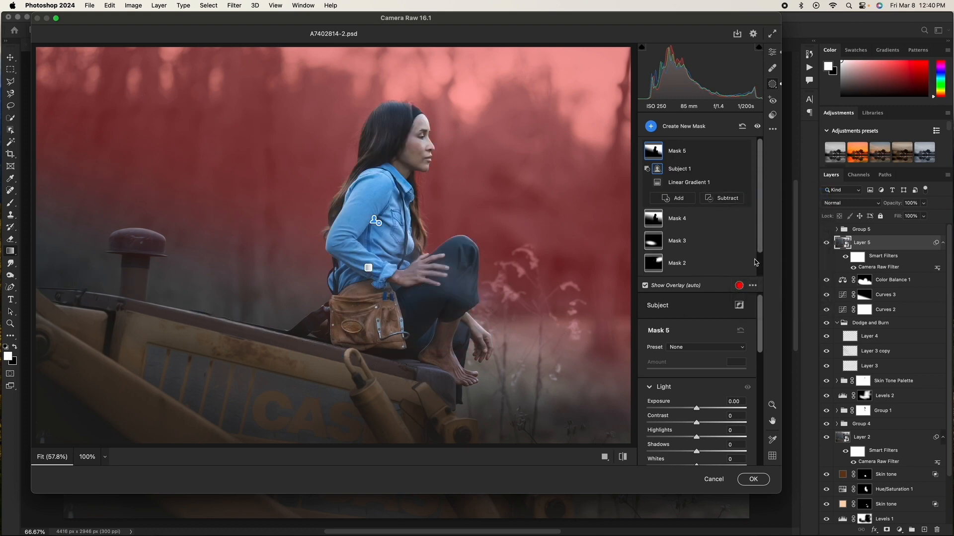
scroll(758, 328, down, 3)
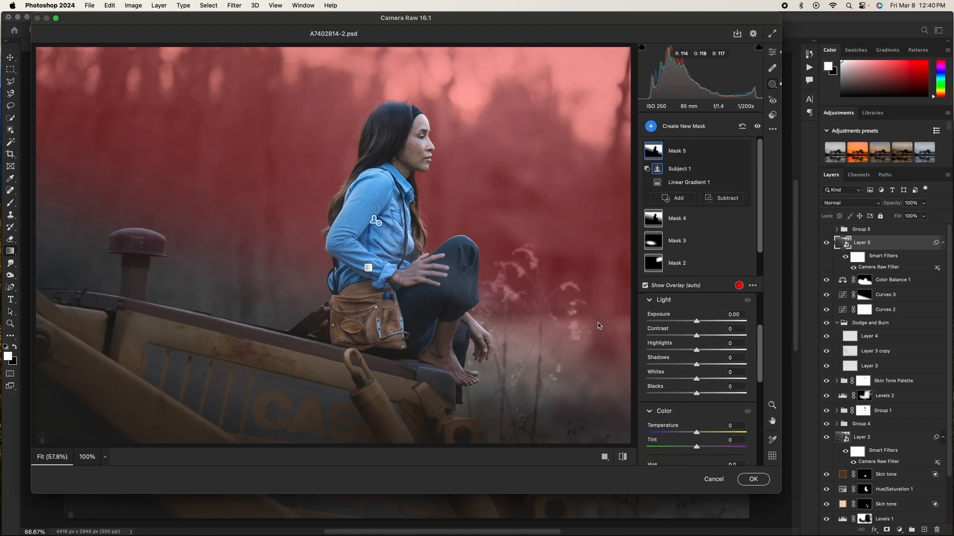
mouse_move(697, 322)
mouse_down()
mouse_move(711, 321)
mouse_move(679, 334)
mouse_move(703, 333)
mouse_up()
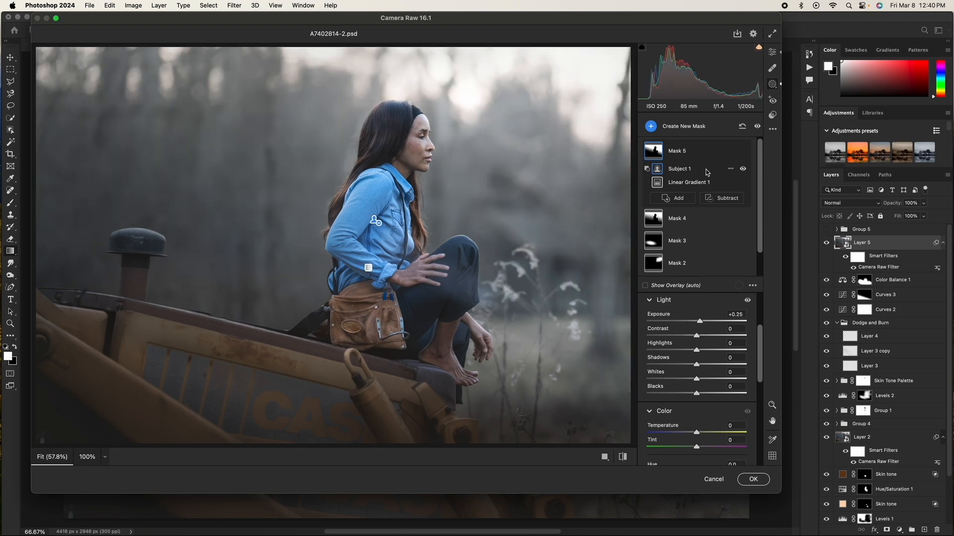
click(730, 150)
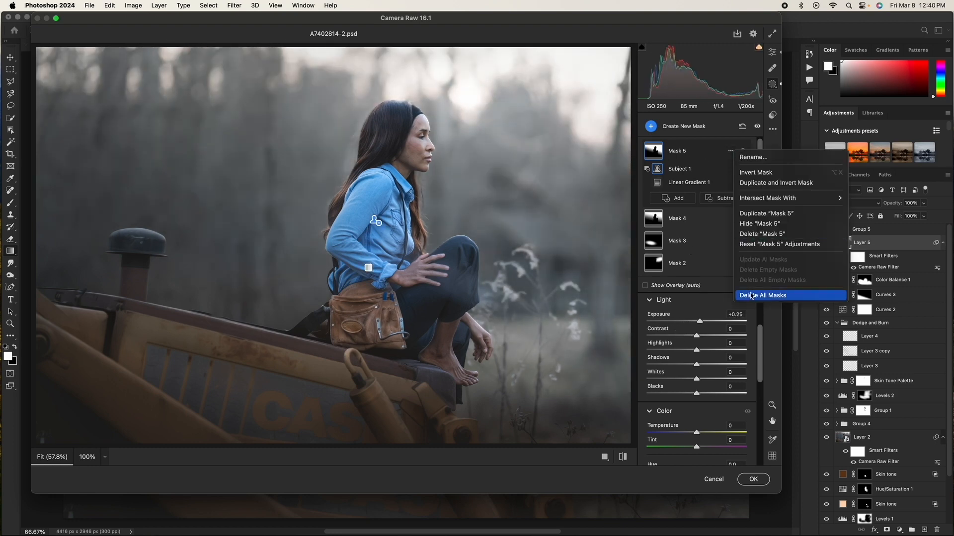
click(737, 235)
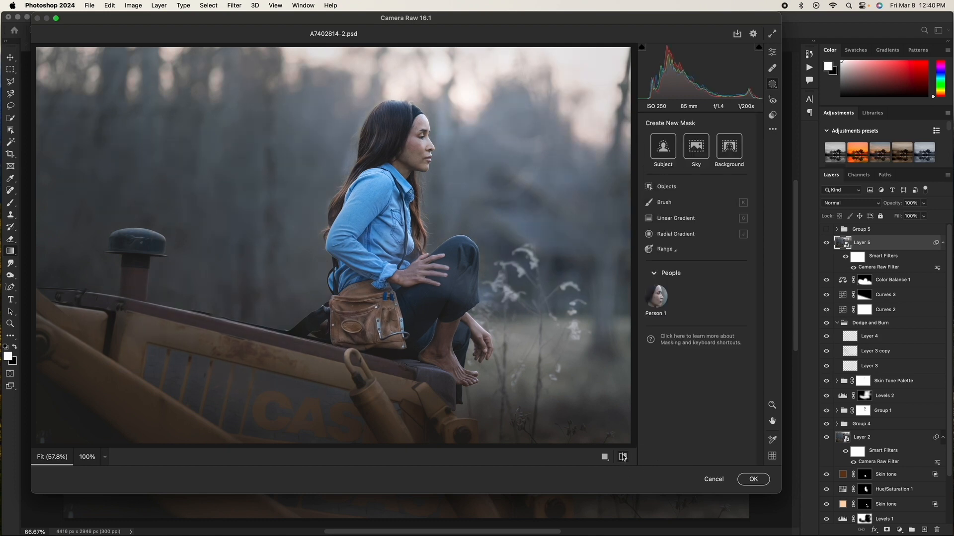
Step: Apply the Camera Raw Filter and turn on Layer 5 and the adjustment layers above it
click(621, 460)
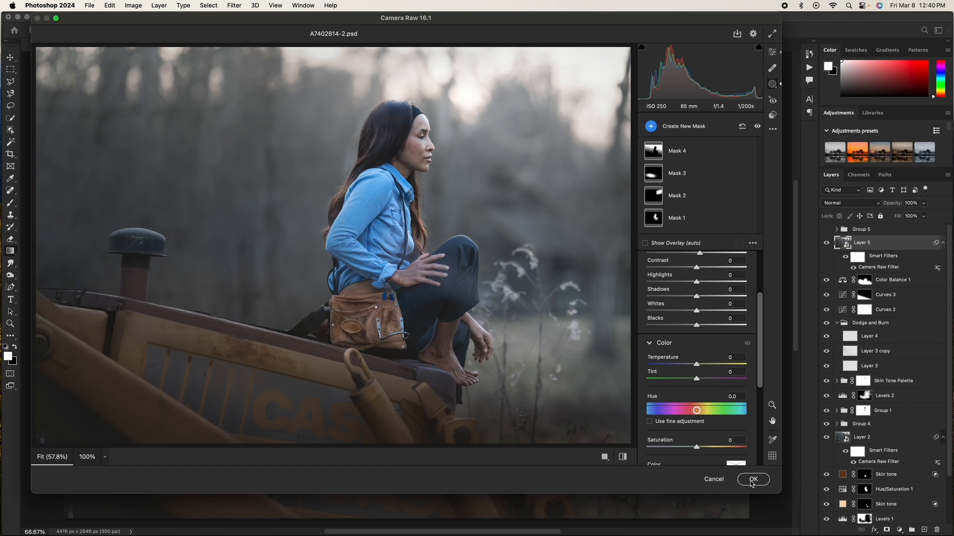
click(752, 479)
click(826, 292)
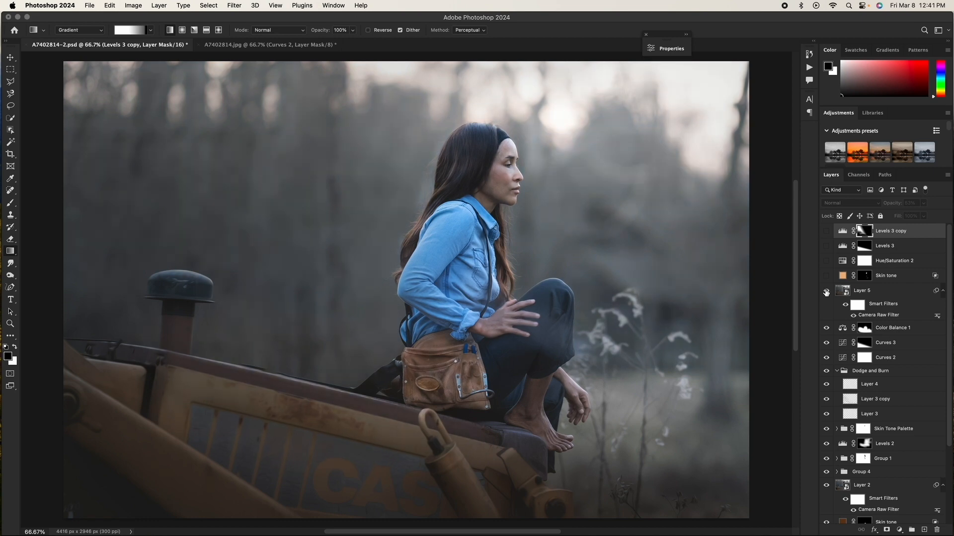
drag(826, 293, 826, 231)
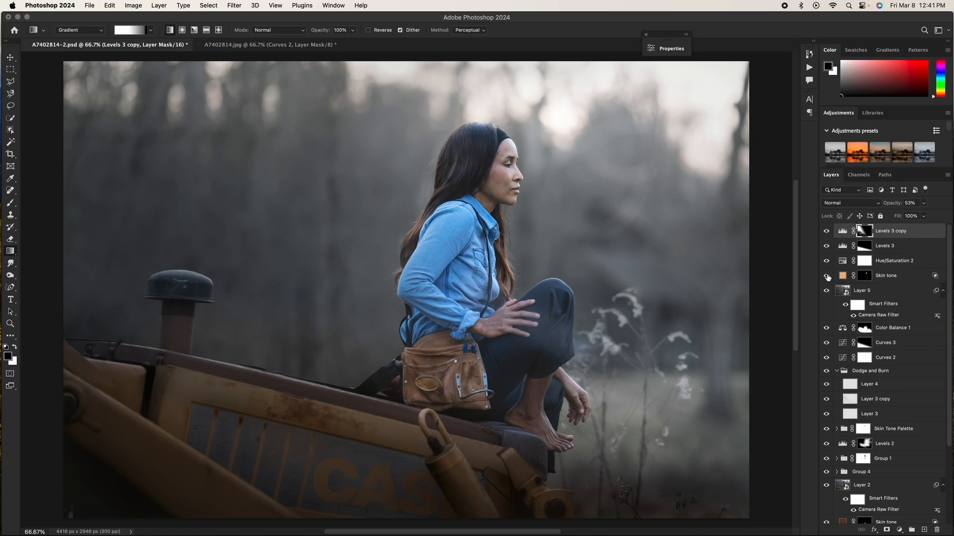
Step: Select Levels 3 and toggle its visibility to compare its effect
click(827, 246)
click(827, 246)
click(840, 250)
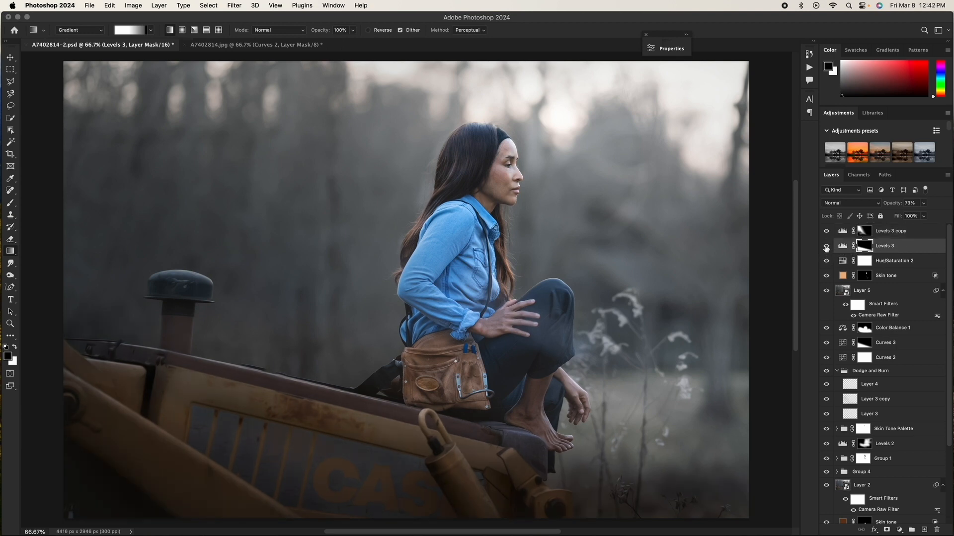
click(827, 247)
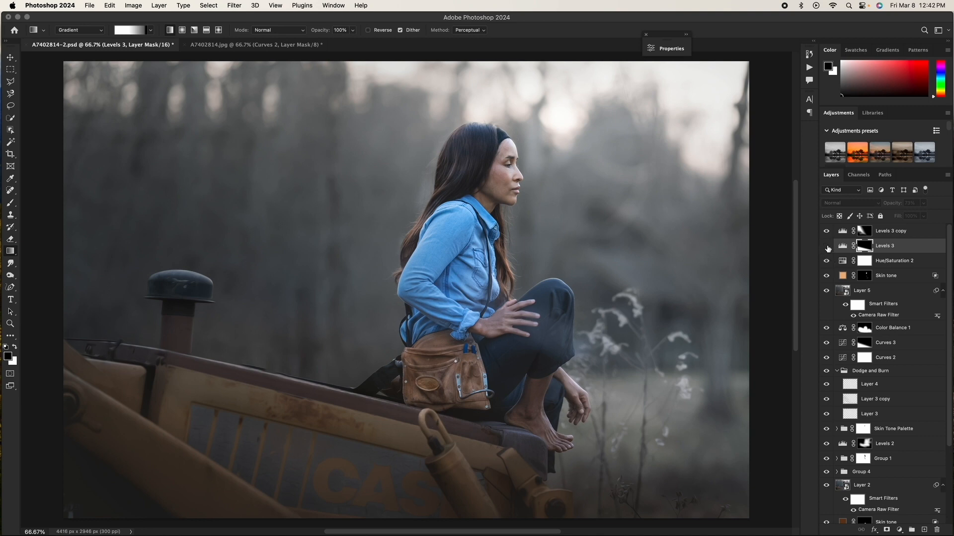
click(827, 246)
click(827, 246)
click(827, 246)
Step: Open Levels 3's properties and adjust its black input level
click(842, 246)
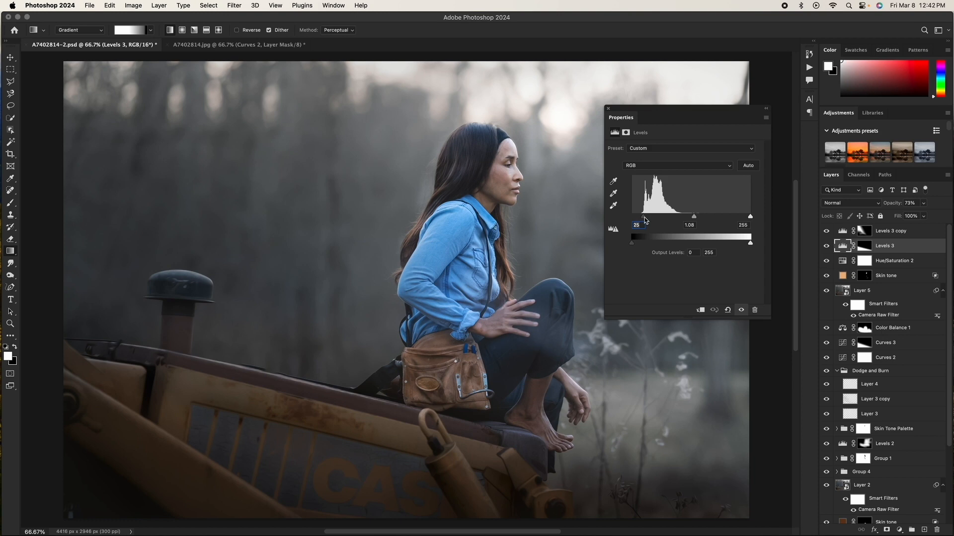
text(0)
drag(634, 218, 639, 217)
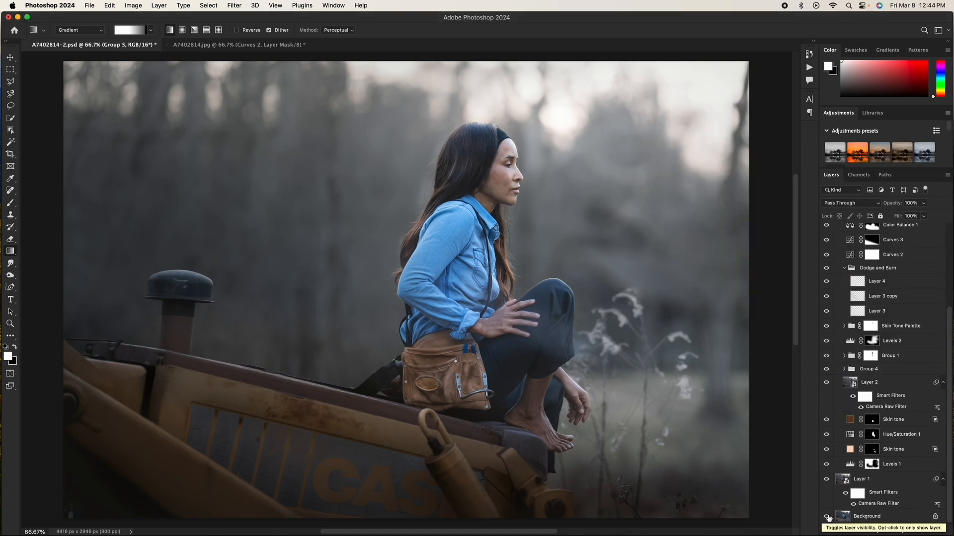
Step: Toggle the Background layer's visibility to compare the edit with the original
click(827, 518)
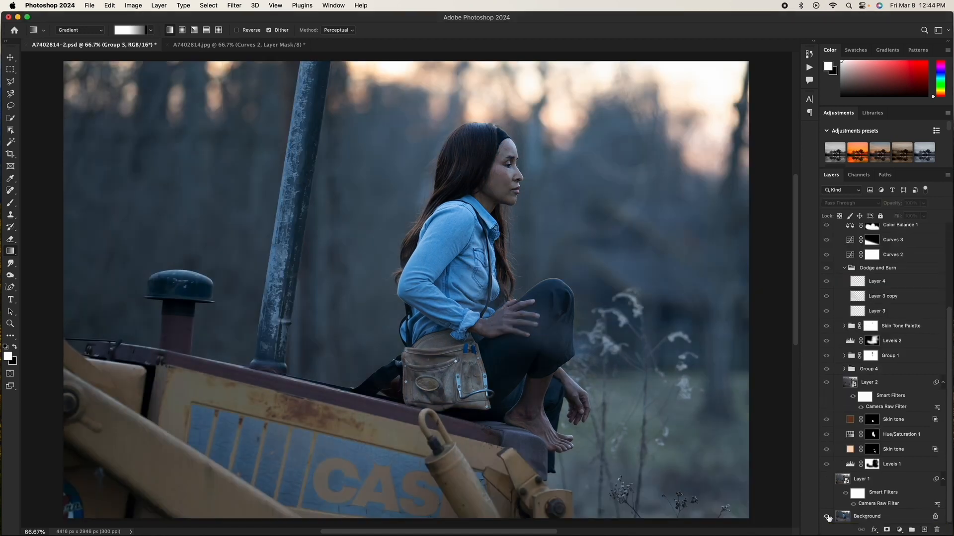
click(827, 518)
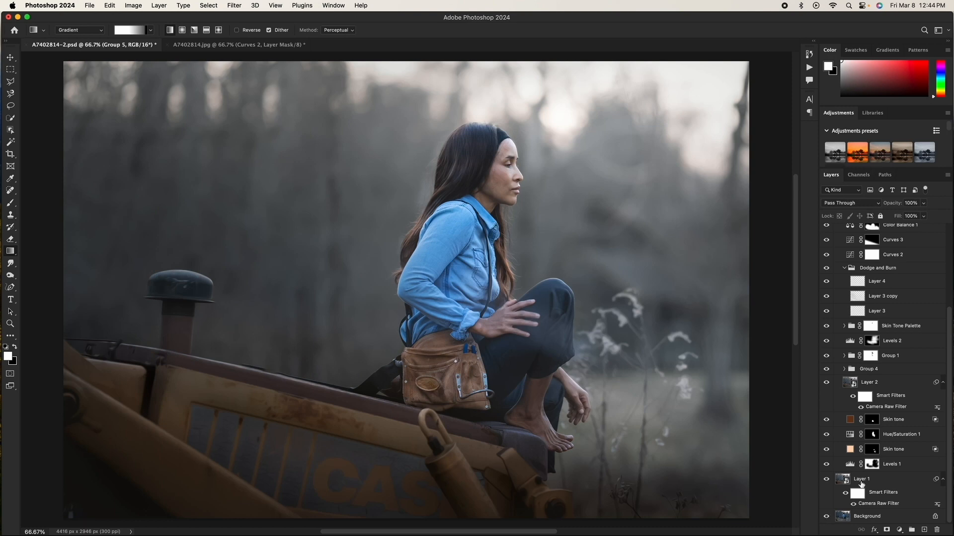